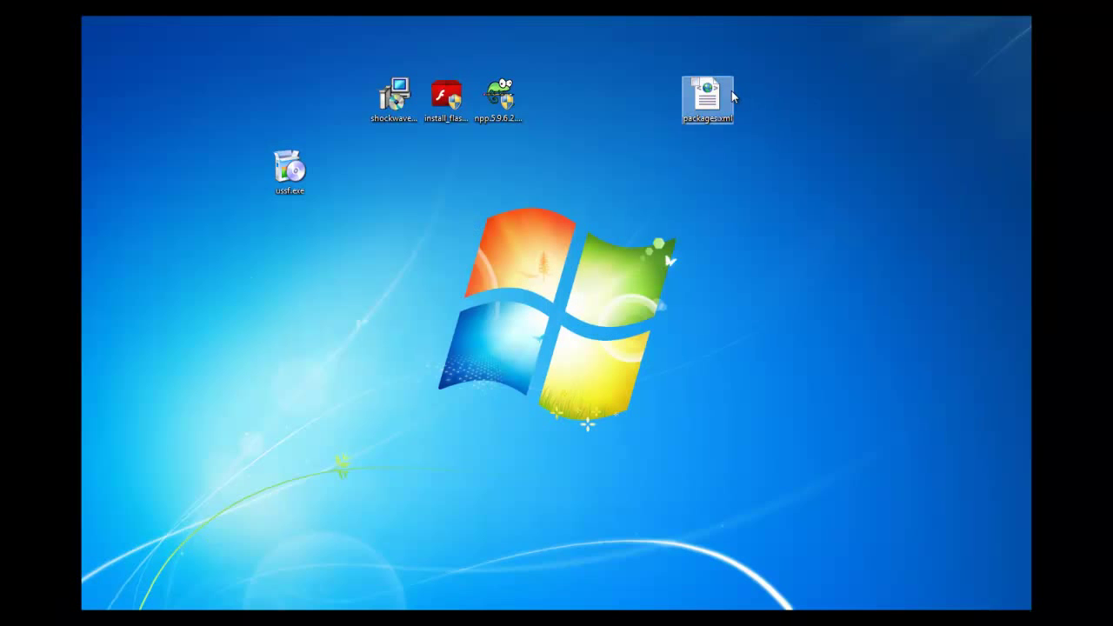
Step: Drag packages.xml beside the Windows logo on the desktop and bring up its context menu
left_click_drag(731, 90, 470, 235)
right_click(464, 233)
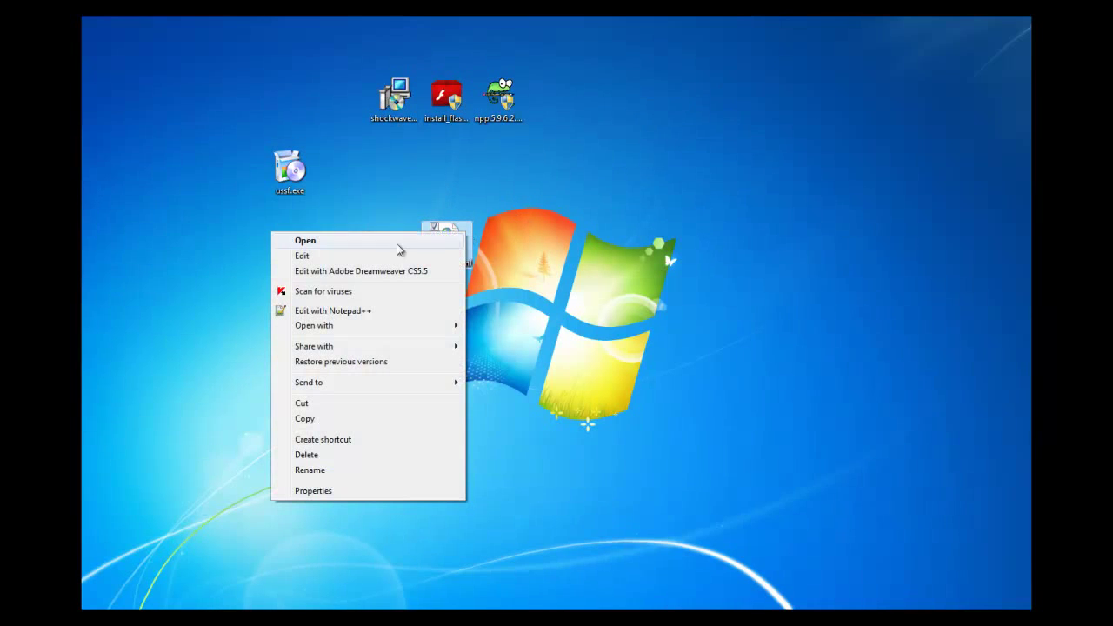
Step: Open packages.xml with Edit with Notepad++ and look over its contents
left_click(350, 313)
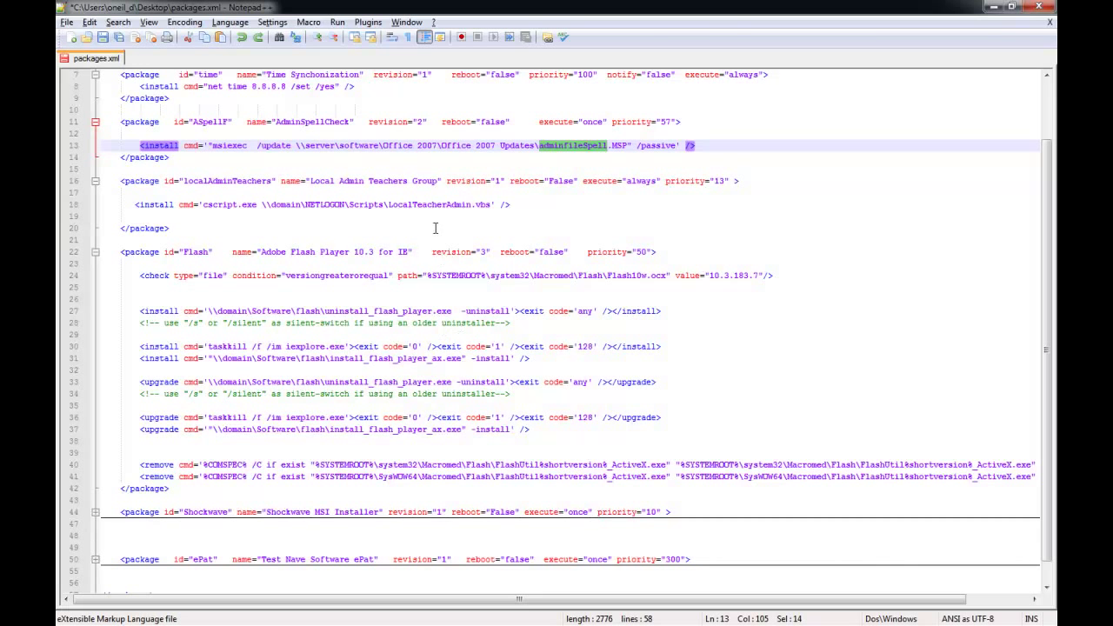
left_click(425, 241)
scroll(424, 242, "up", 2)
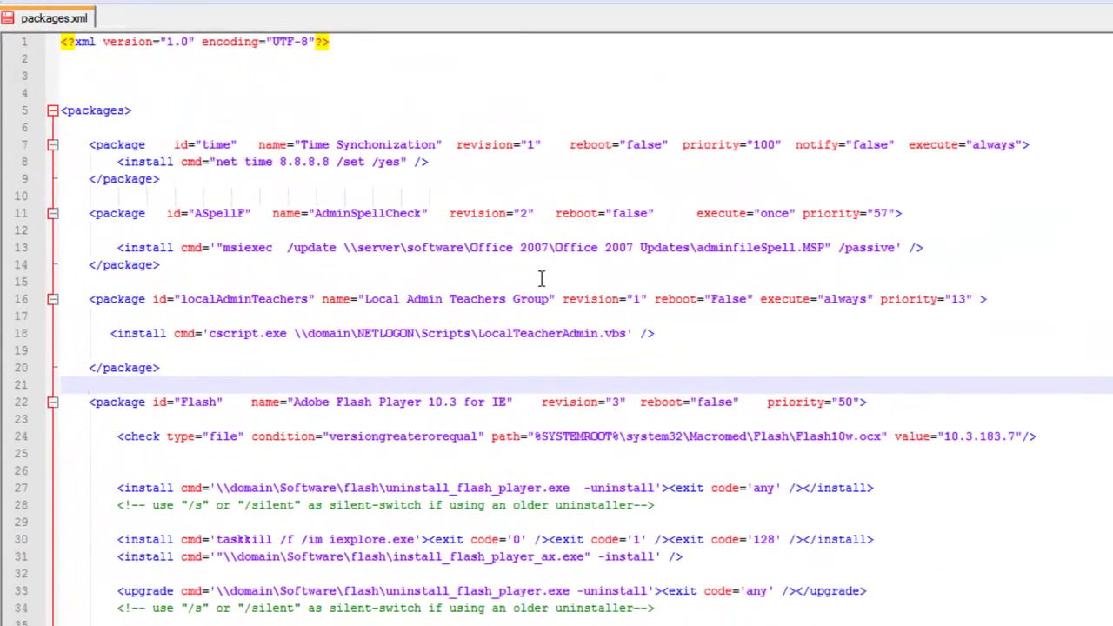
scroll(541, 276, "down", 2)
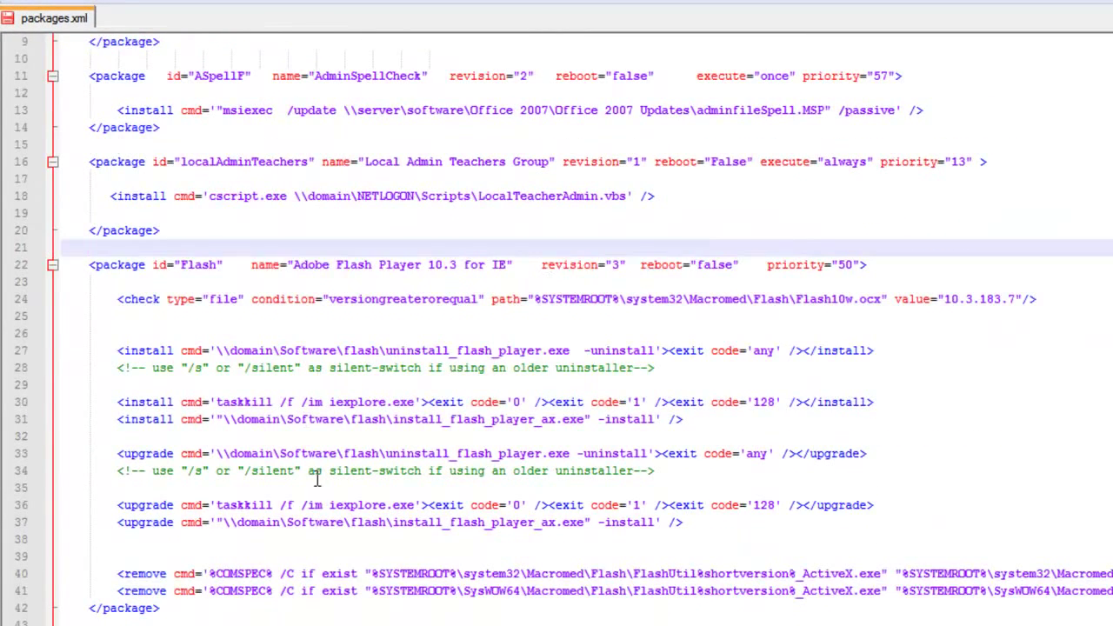
scroll(228, 420, "up", 3)
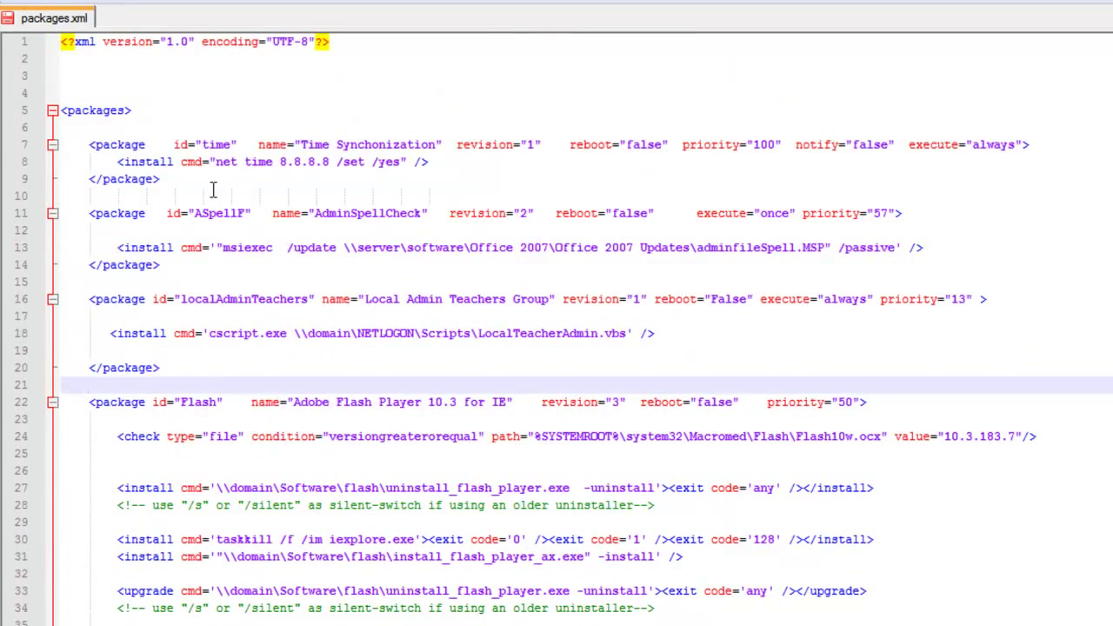
Step: Fold the time, ASpellF, localAdminTeachers and Flash package blocks, and delete empty line 48
left_click(52, 145)
left_click(52, 178)
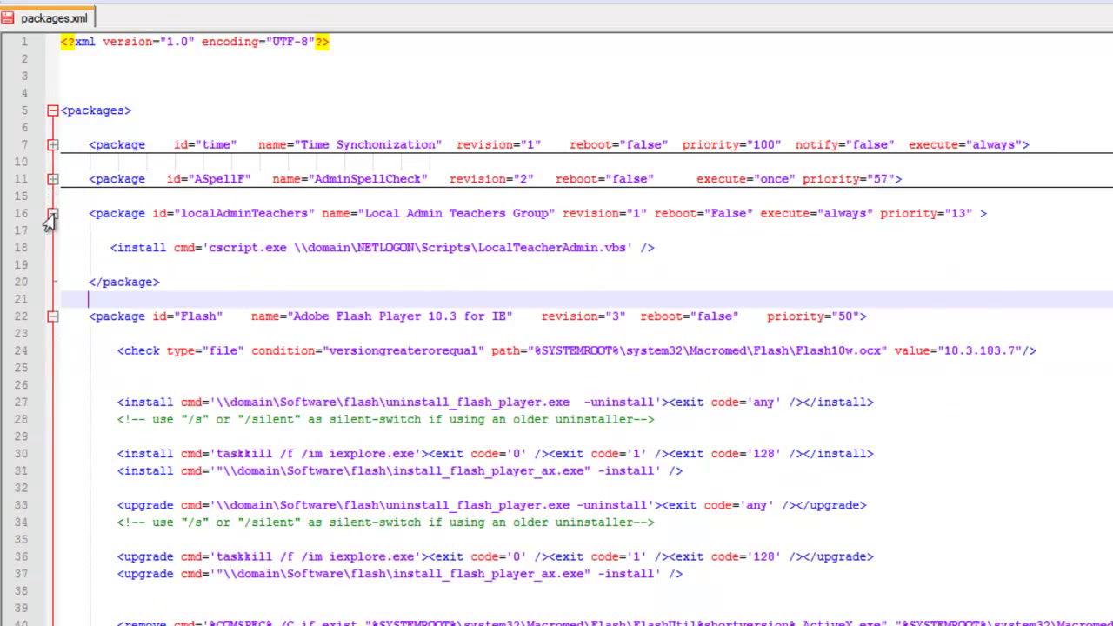
left_click(52, 212)
left_click(53, 247)
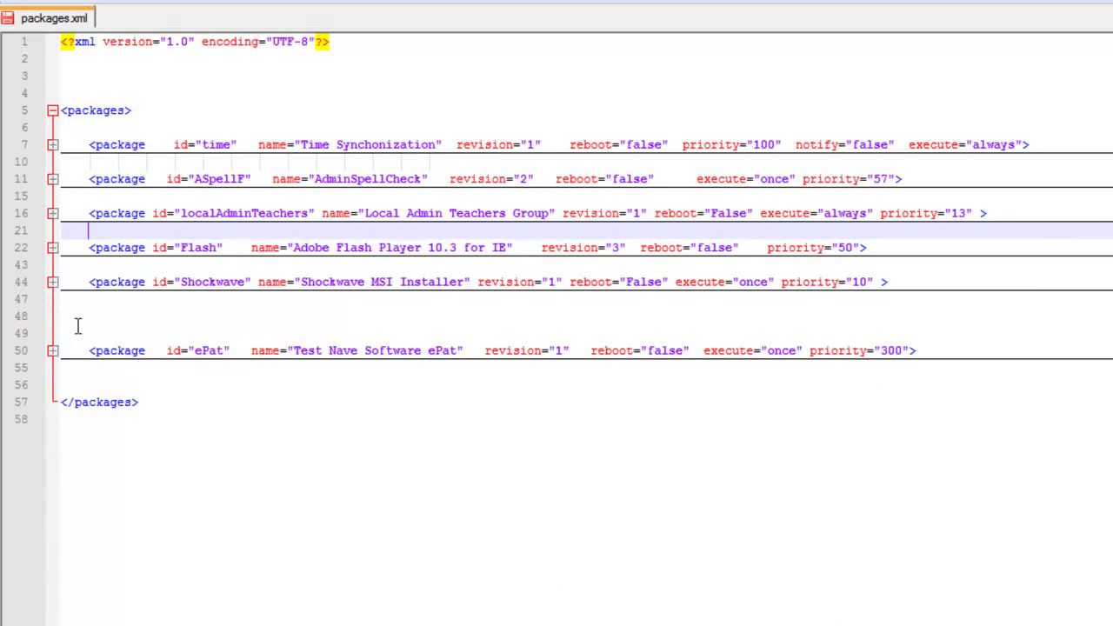
left_click(82, 318)
key("BackSpace")
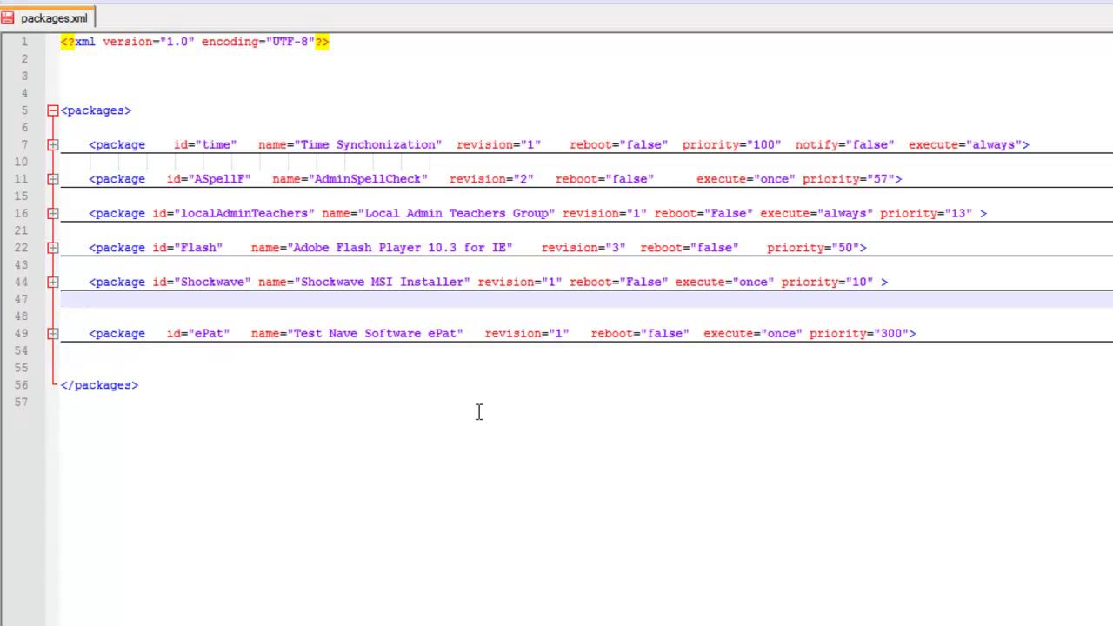
left_click(154, 144)
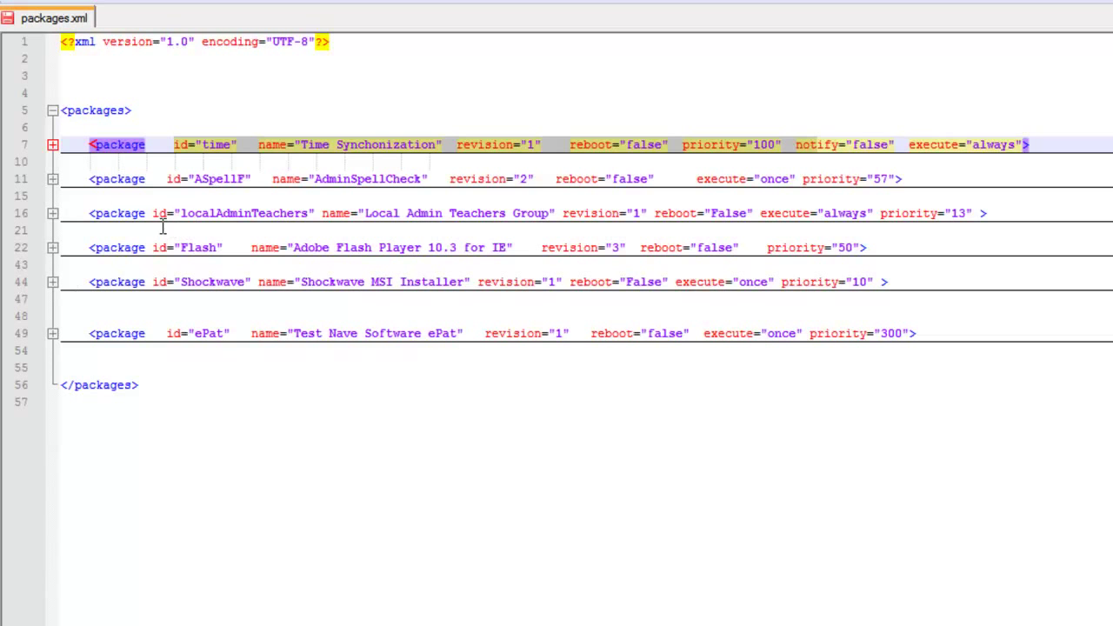
Step: Unfold the time package and highlight its 'net time 8.8.8.8' install command
left_click(52, 145)
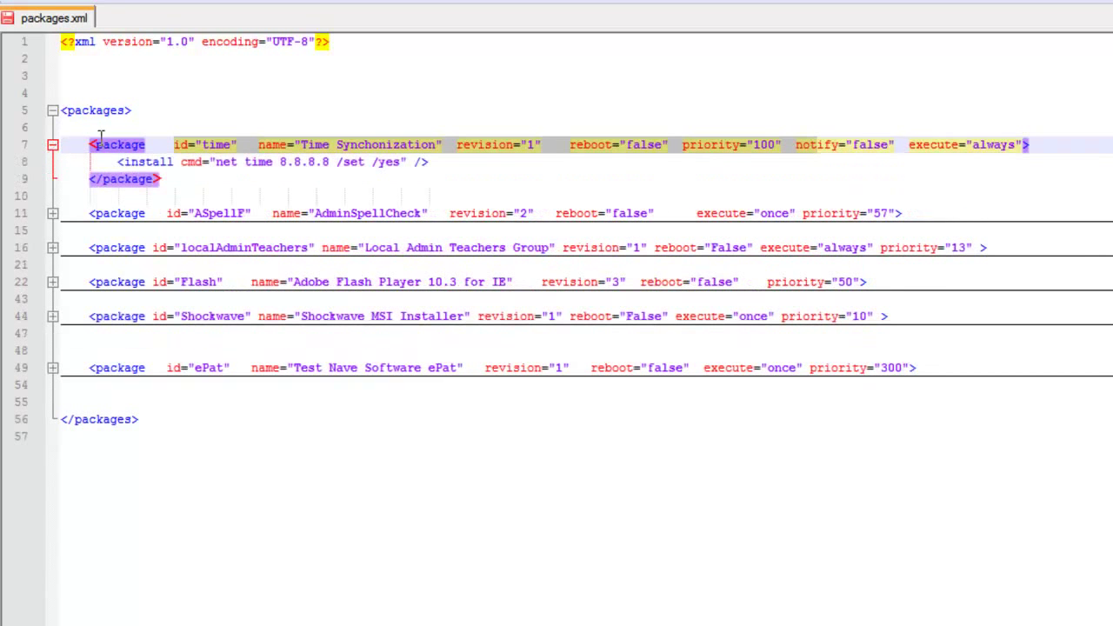
left_click_drag(99, 161, 414, 183)
left_click(414, 186)
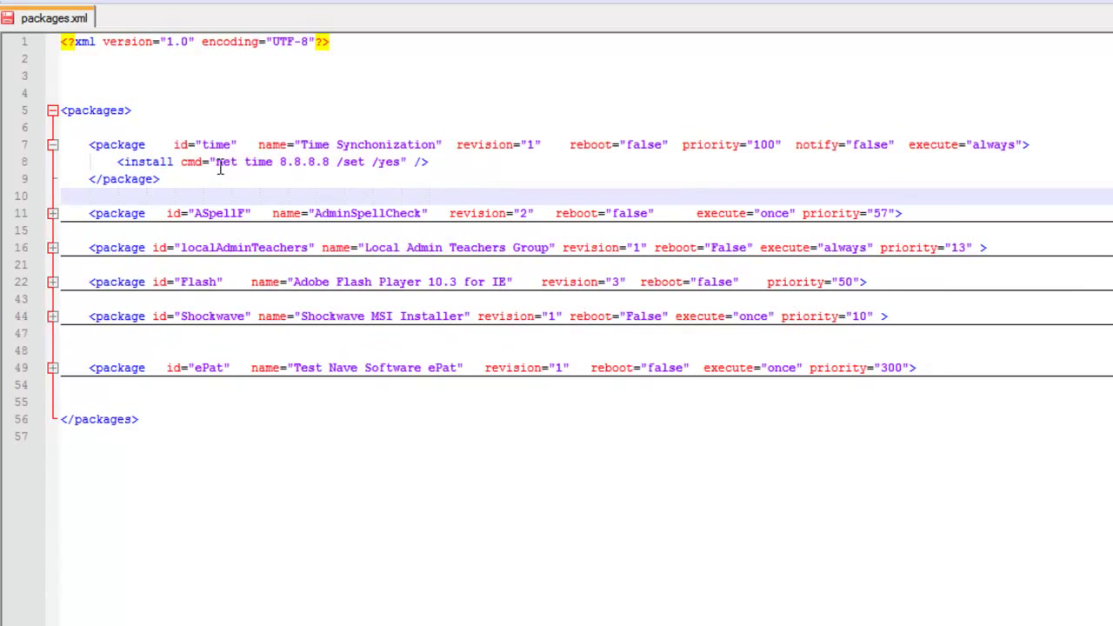
left_click(276, 163)
left_click_drag(275, 164, 335, 162)
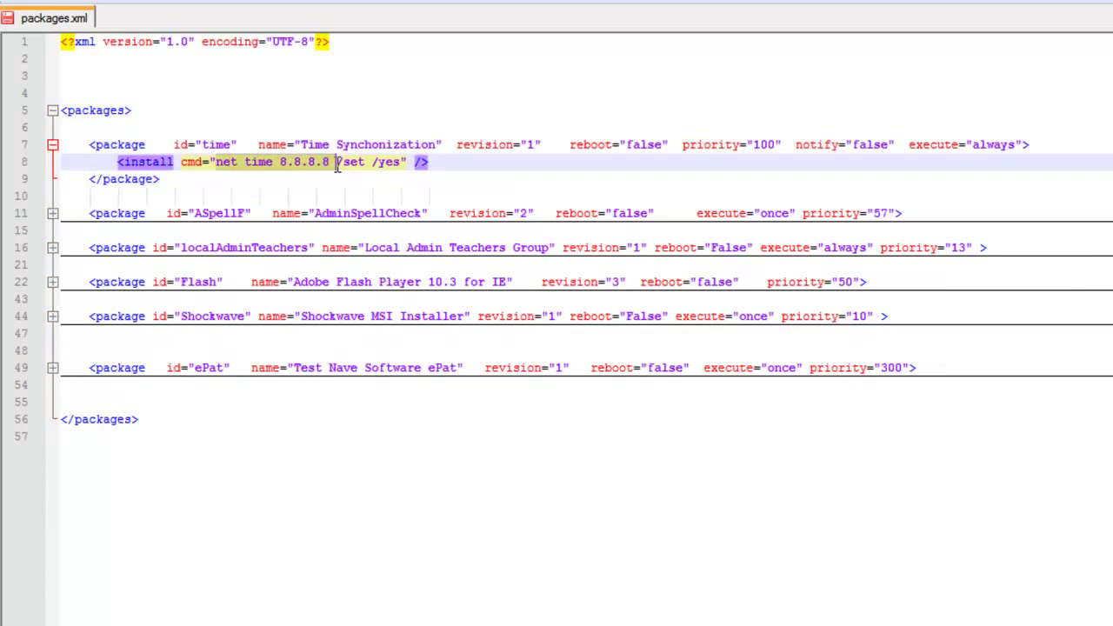
Step: Unfold ASpellF and localAdminTeachers, highlighting the MSP /update path and LocalTeacherAdmin.vbs script
left_click(50, 216)
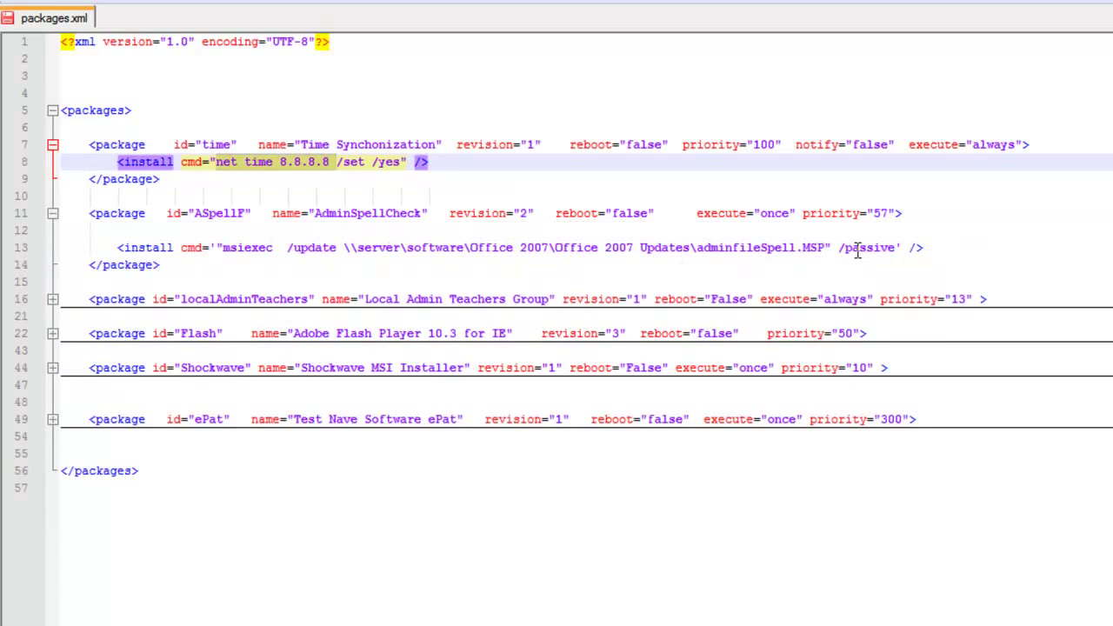
left_click_drag(854, 247, 768, 248)
left_click_drag(374, 248, 316, 251)
left_click(243, 265)
left_click(52, 300)
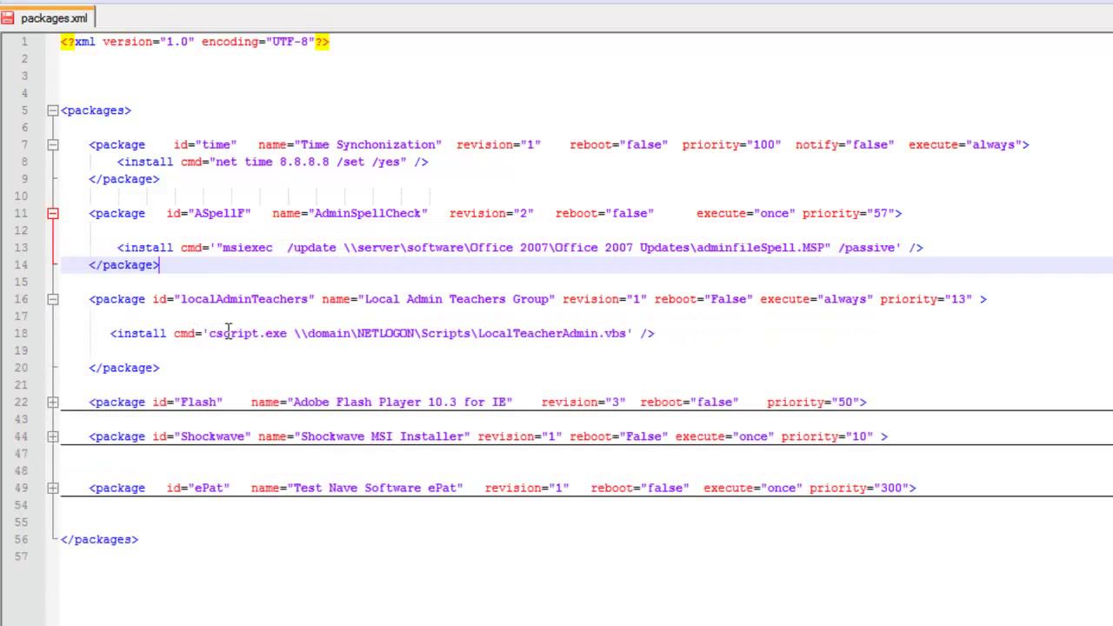
left_click_drag(632, 337, 501, 335)
left_click(505, 349)
Step: Unfold Flash, highlighting its uninstaller path and the msi in the Shockwave install command
left_click(52, 402)
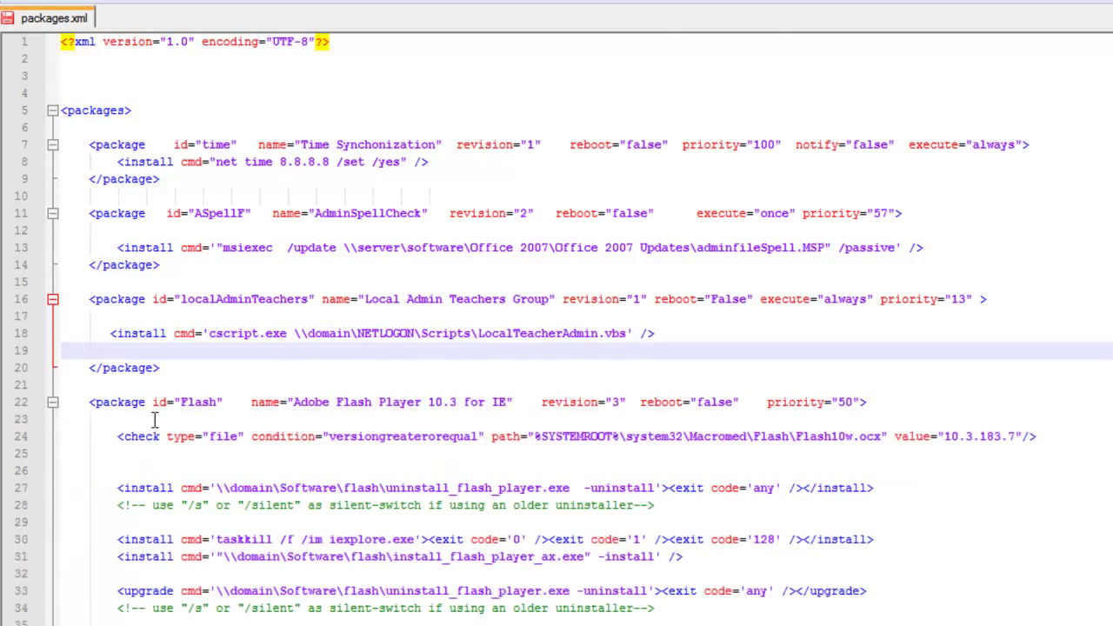
scroll(264, 419, "down", 2)
left_click_drag(570, 385, 248, 389)
left_click(421, 419)
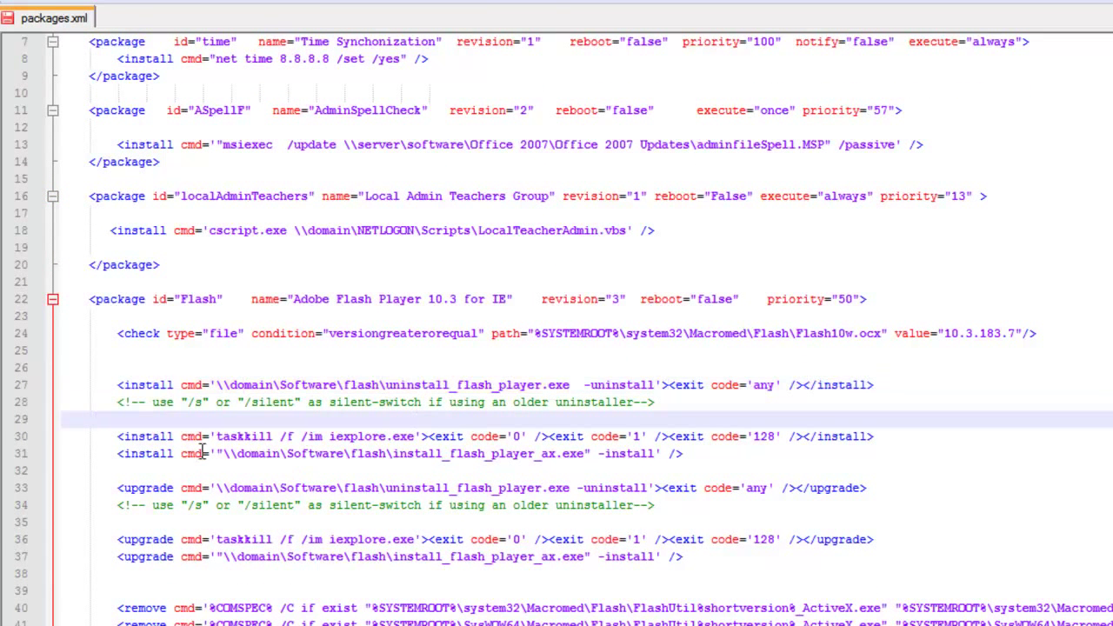
scroll(179, 463, "down", 1)
scroll(356, 313, "down", 4)
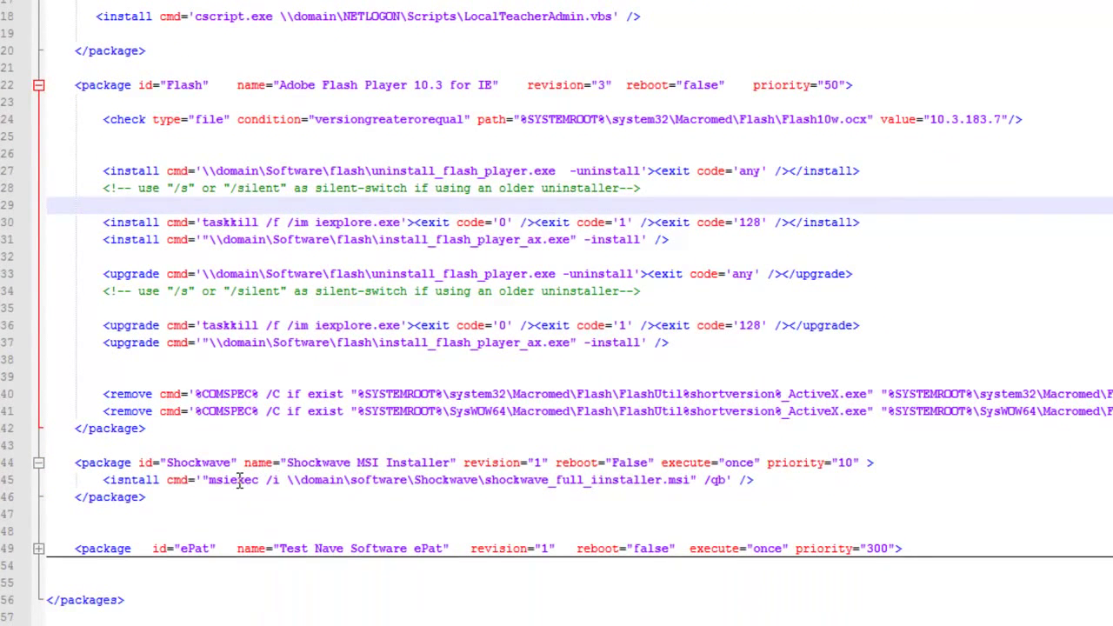
double_click(686, 480)
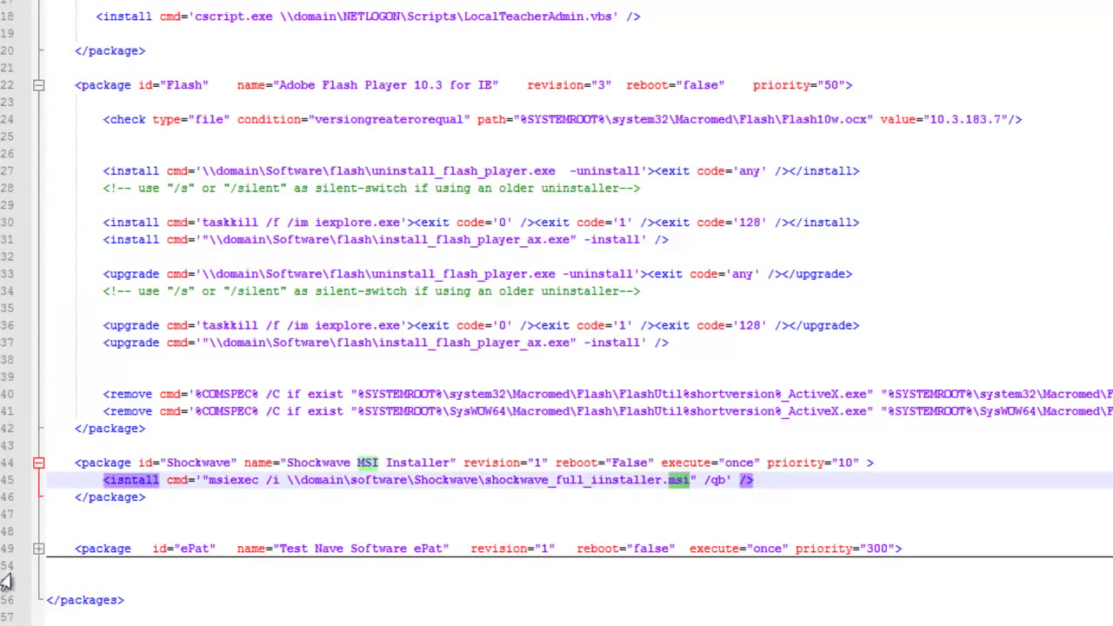
Step: Unfold the ePat package and point out its install line timeout and opening tag
left_click(38, 549)
scroll(368, 418, "down", 2)
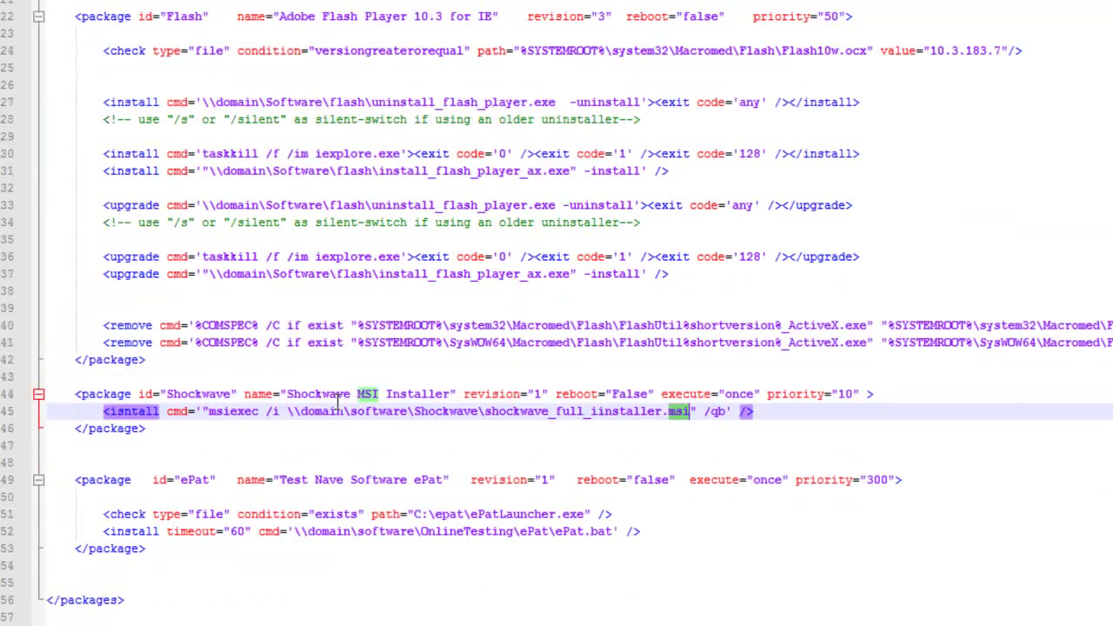
left_click(603, 532)
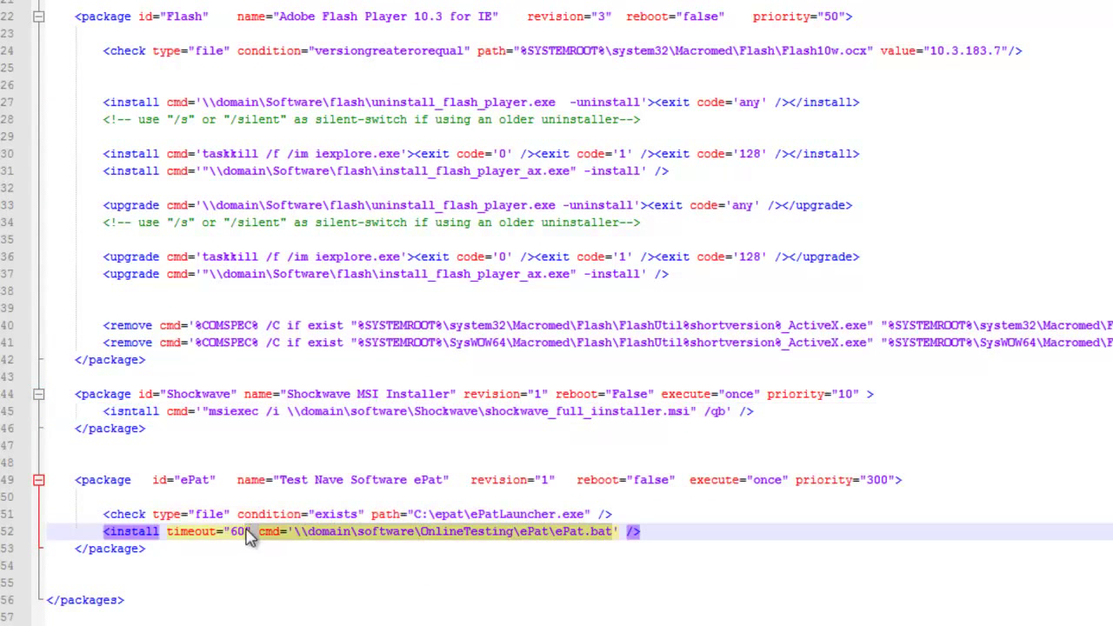
left_click(737, 481)
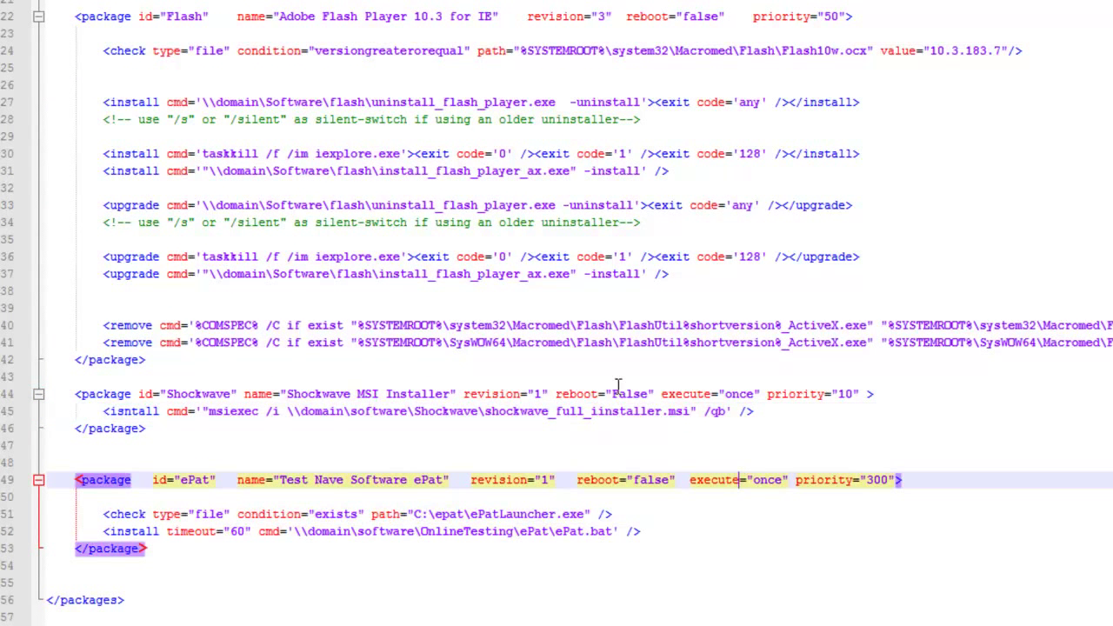
scroll(487, 293, "up", 7)
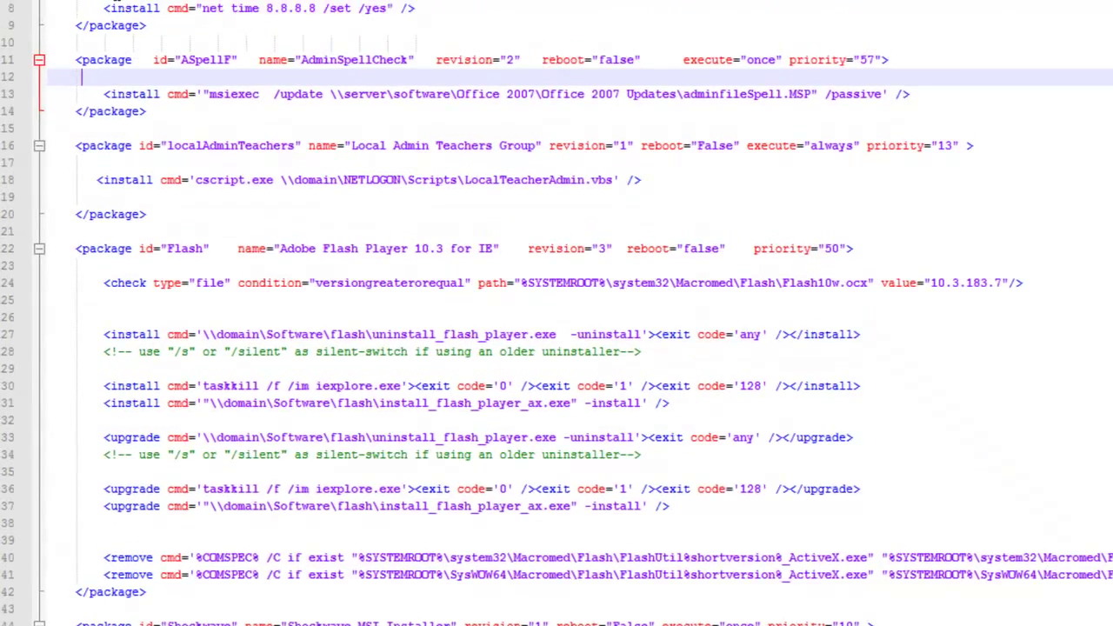
left_click(122, 118)
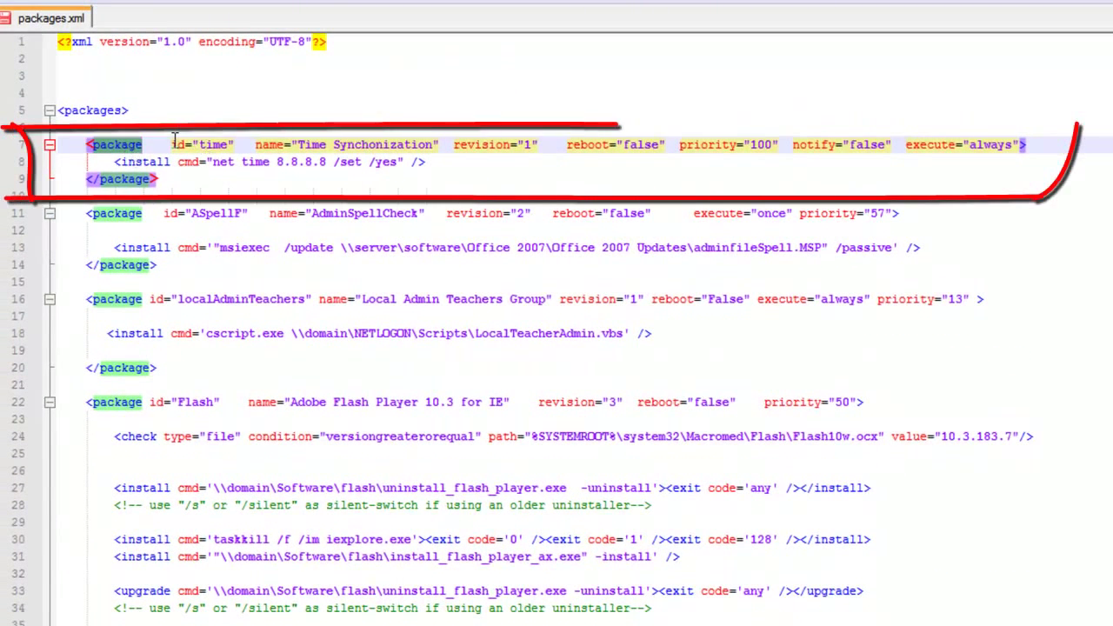
double_click(272, 144)
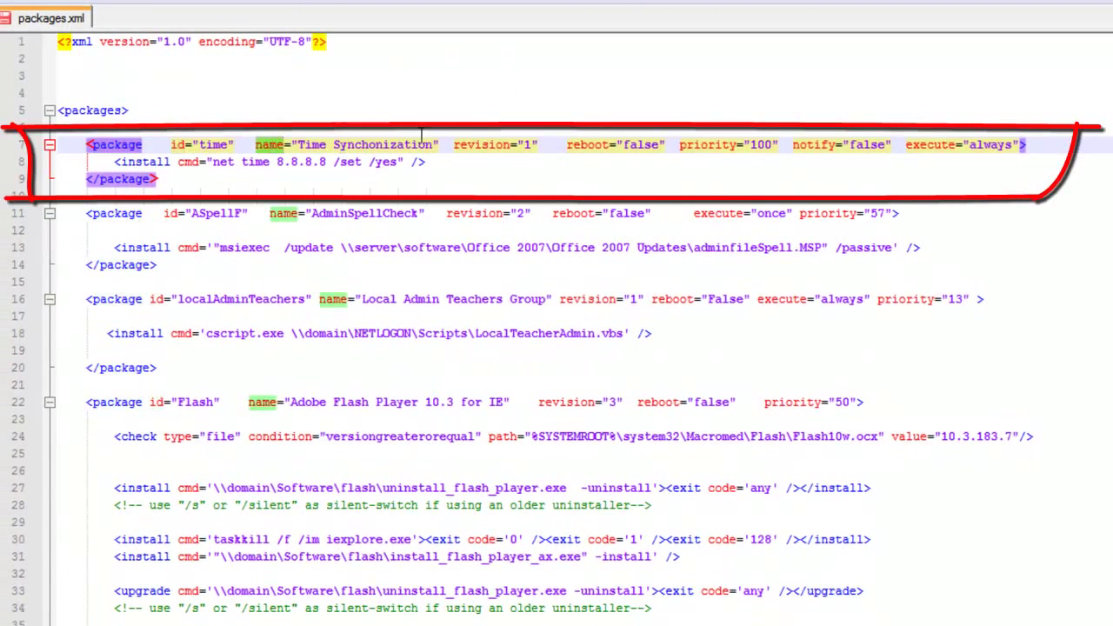
double_click(481, 144)
left_click(610, 146)
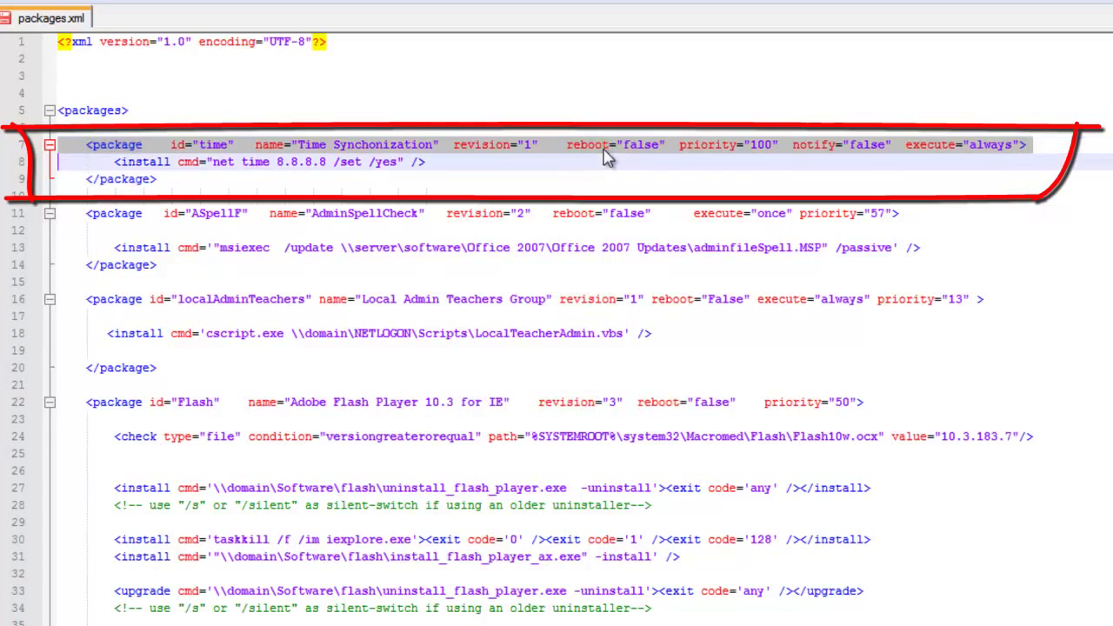
double_click(706, 145)
double_click(822, 144)
double_click(930, 145)
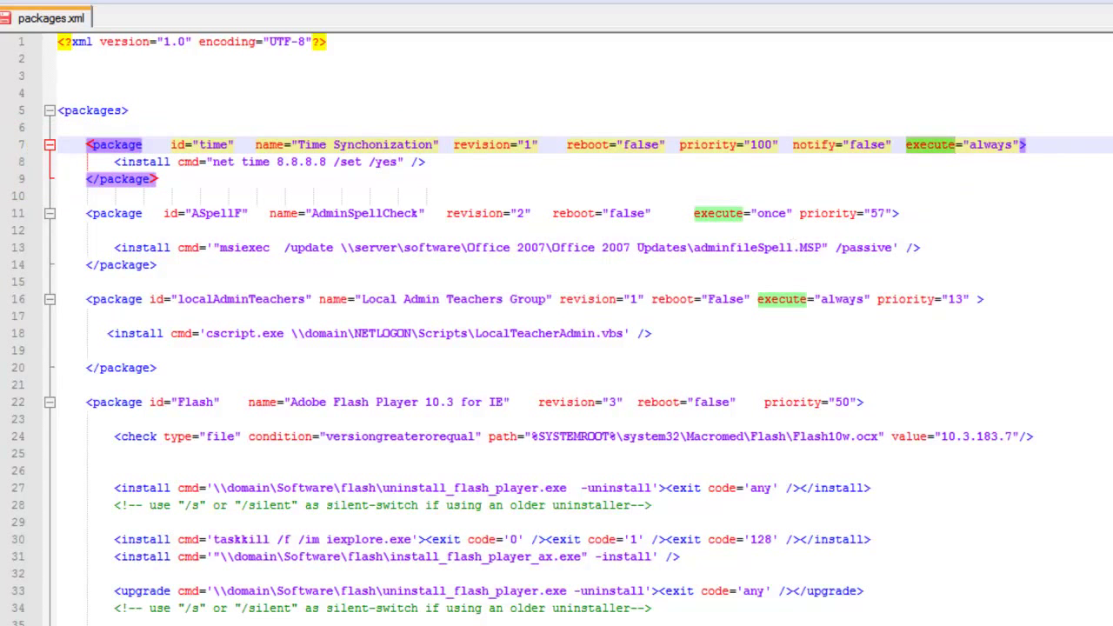
double_click(181, 146)
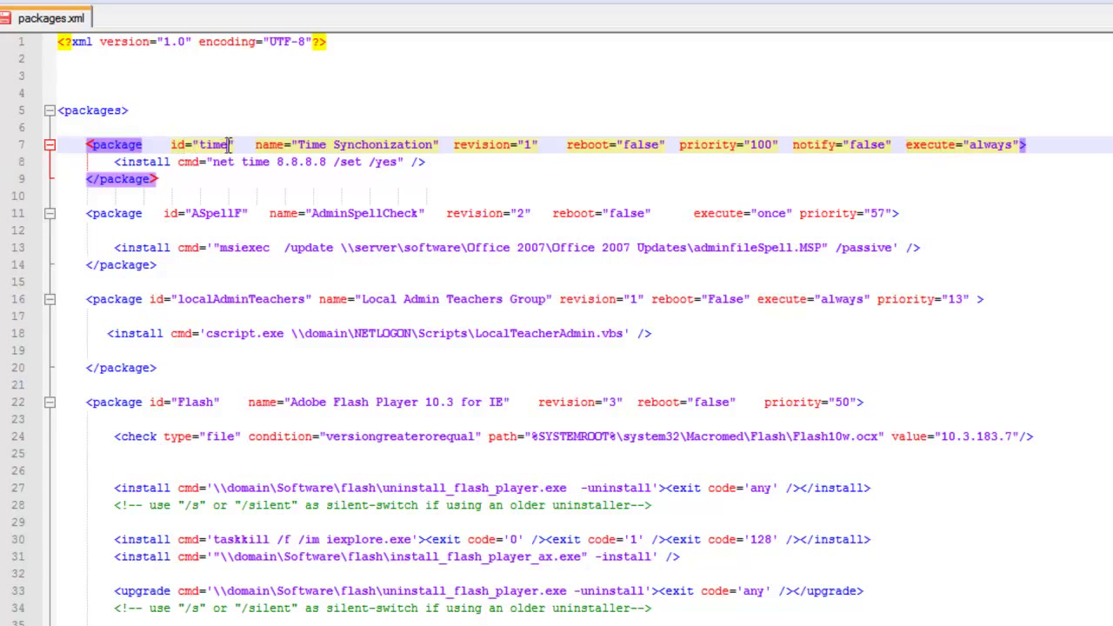
double_click(215, 145)
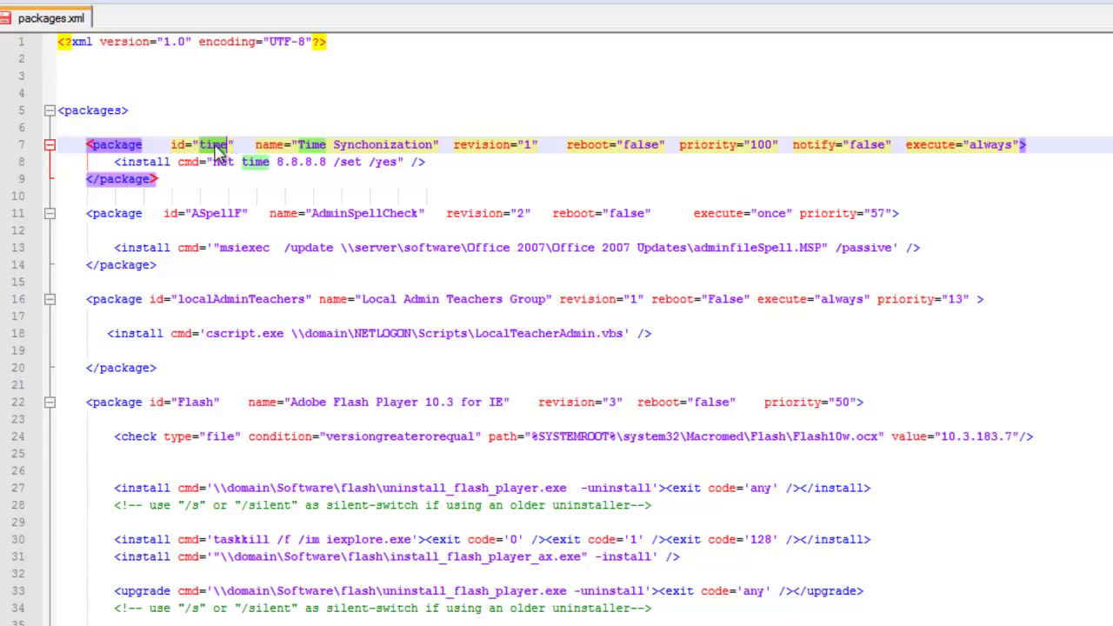
left_click(278, 162)
left_click(283, 146)
double_click(312, 145)
double_click(412, 145)
left_click(490, 134)
left_click(489, 140)
double_click(487, 144)
double_click(527, 145)
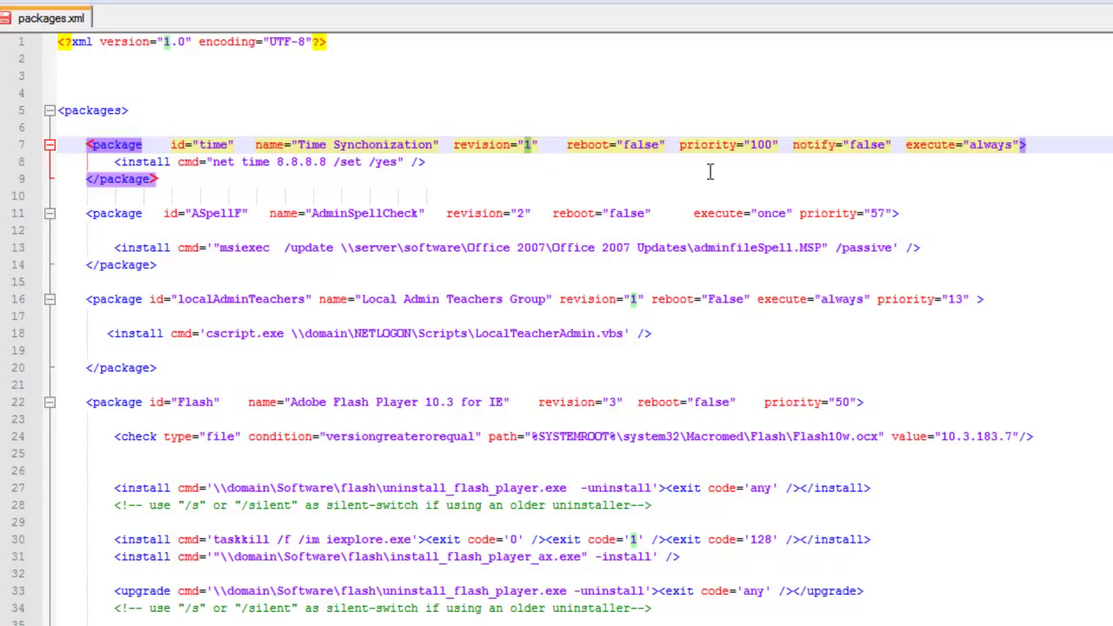
double_click(991, 146)
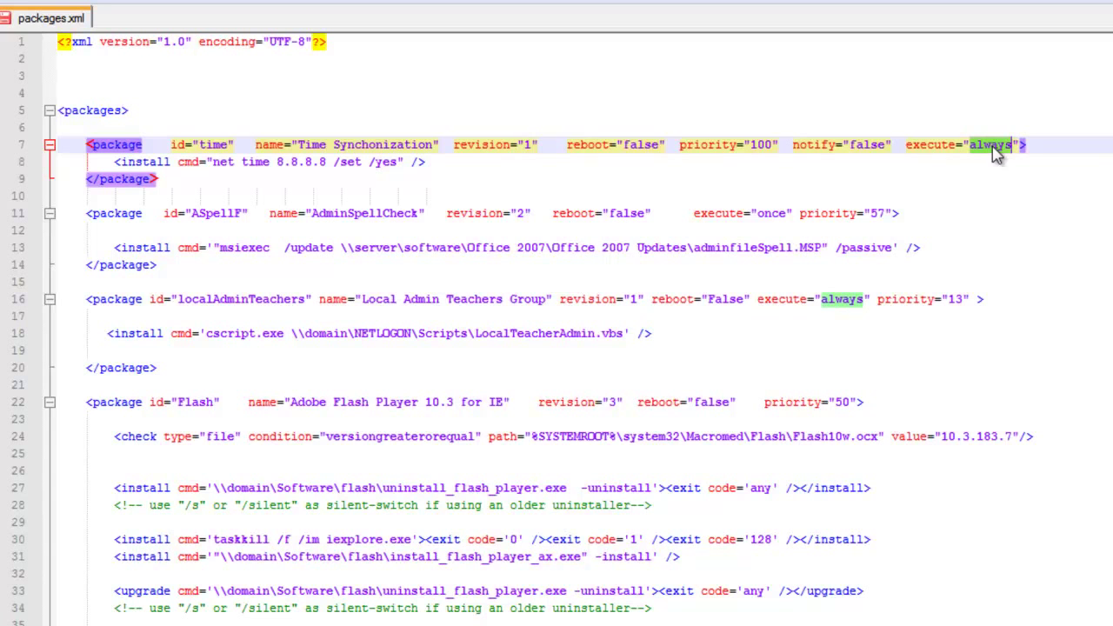
double_click(527, 145)
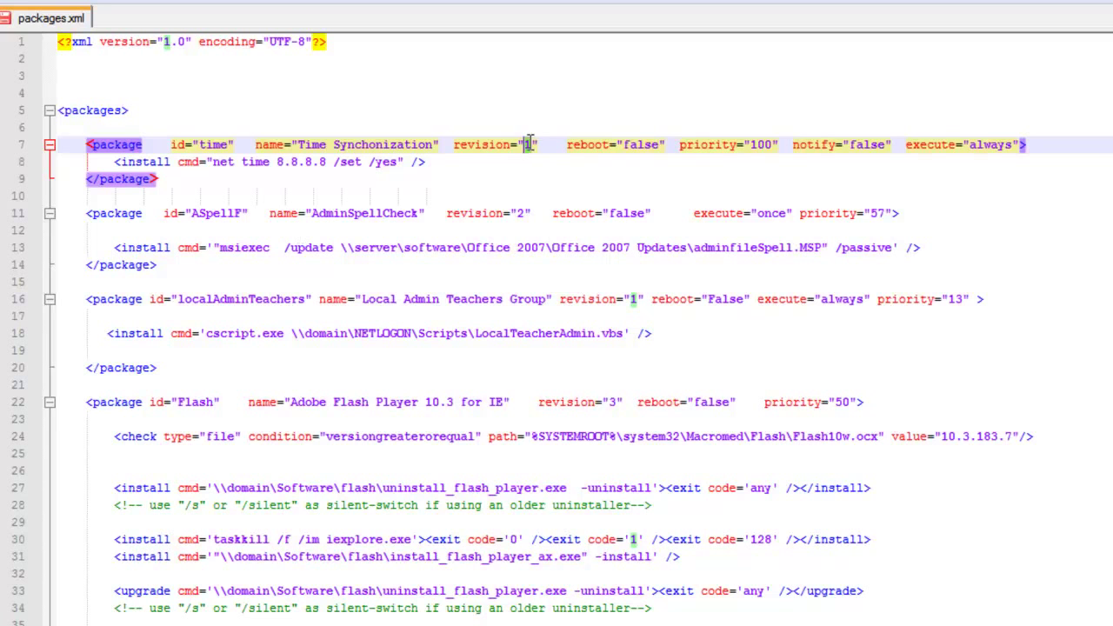
left_click(526, 144)
double_click(527, 144)
left_click(532, 146)
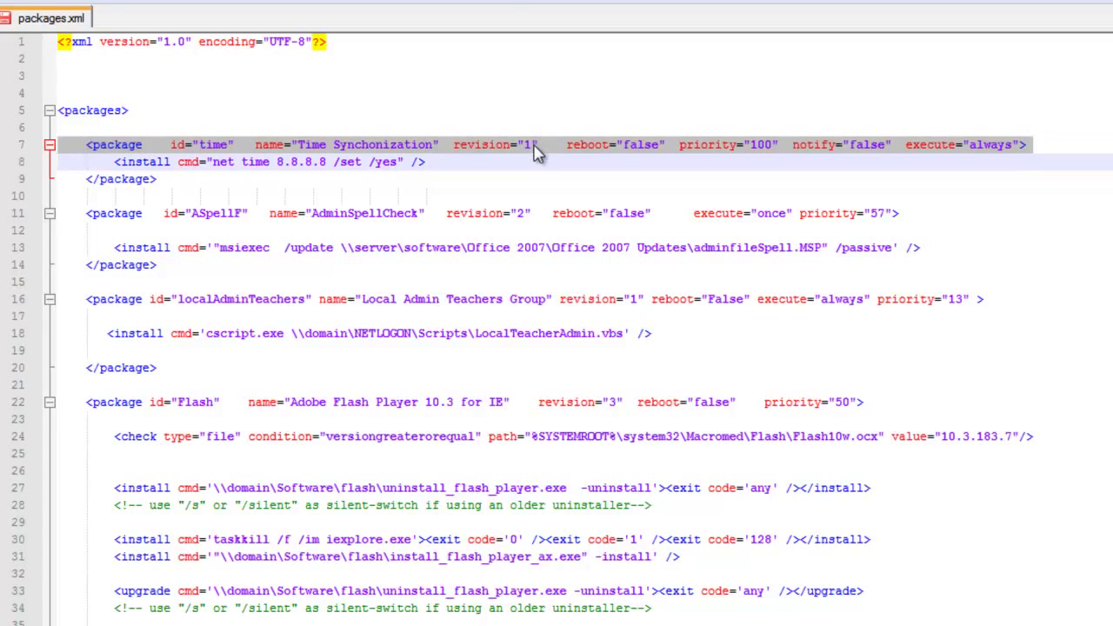
left_click(974, 146)
double_click(976, 146)
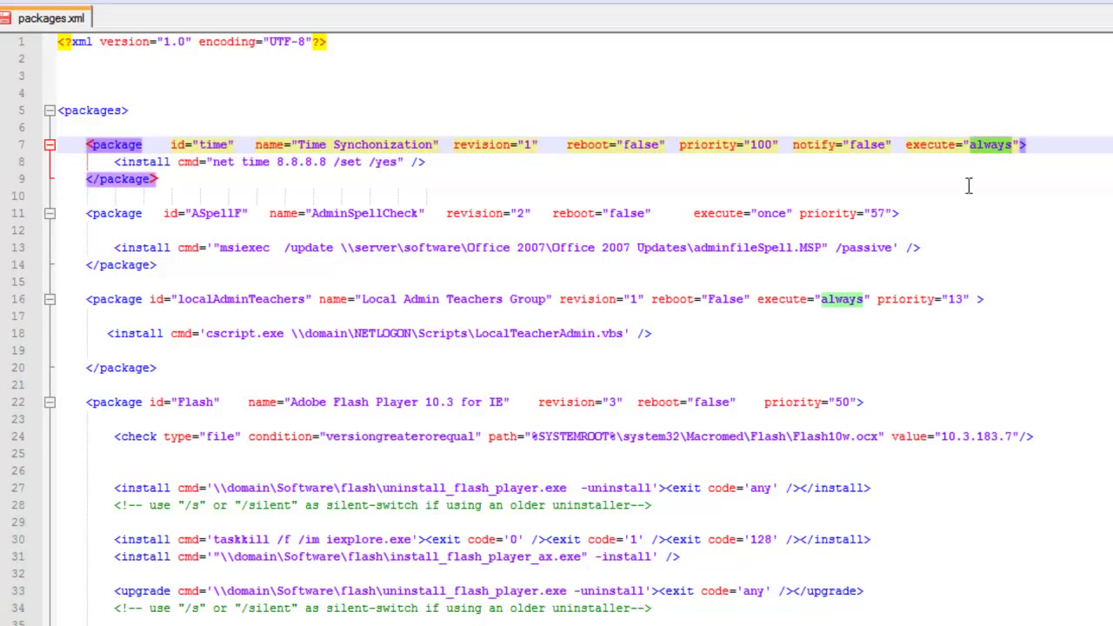
double_click(627, 145)
left_click(716, 146)
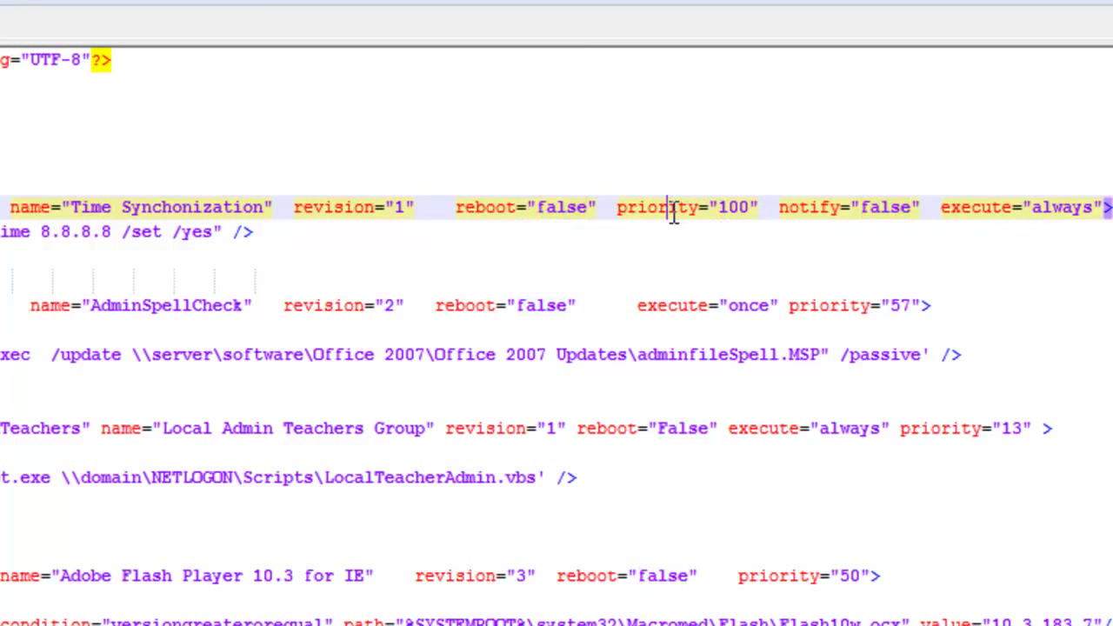
double_click(672, 209)
double_click(727, 207)
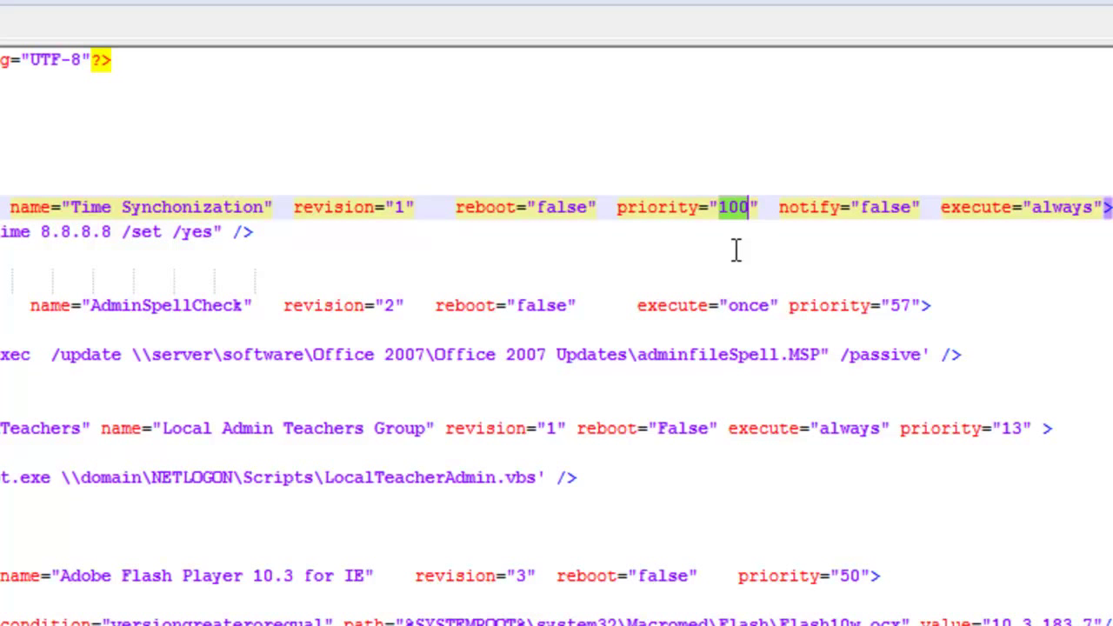
double_click(695, 208)
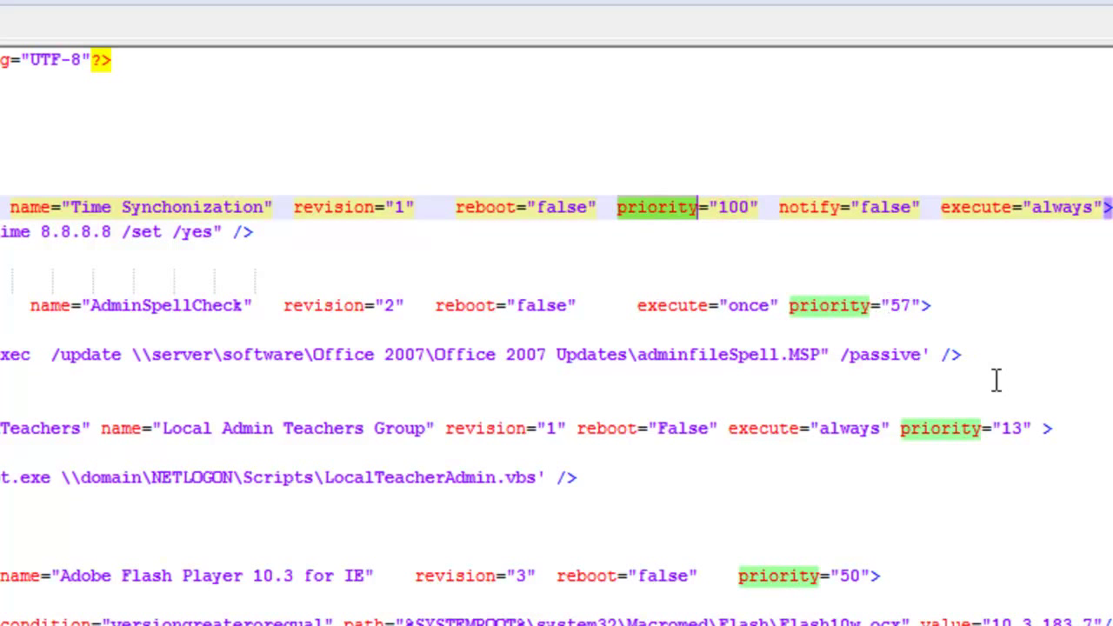
scroll(1031, 611, "down", 4)
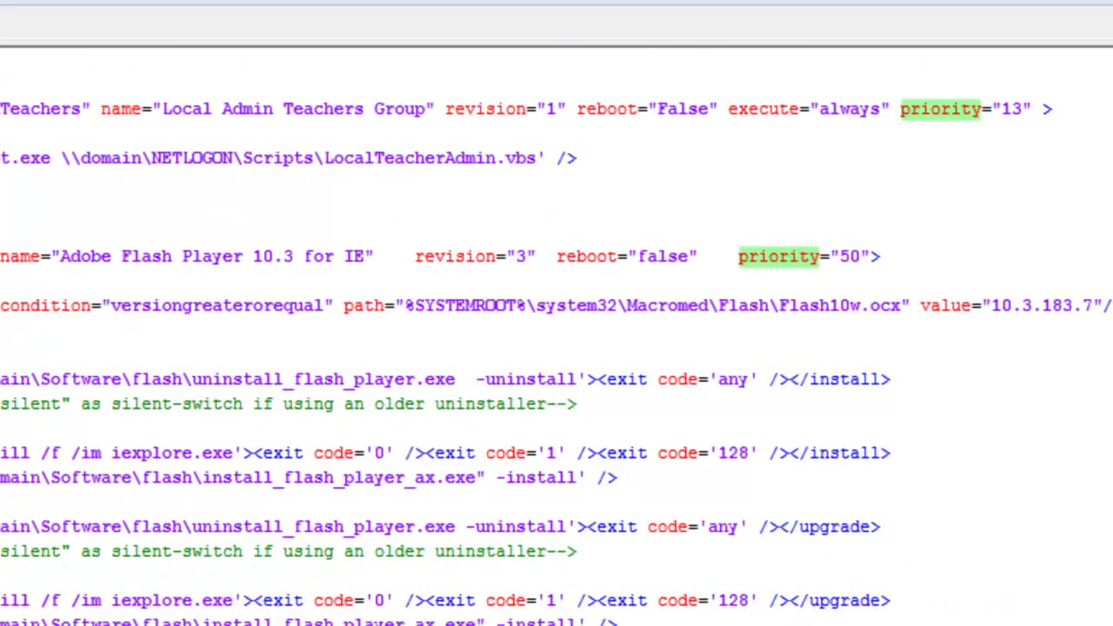
scroll(924, 447, "down", 7)
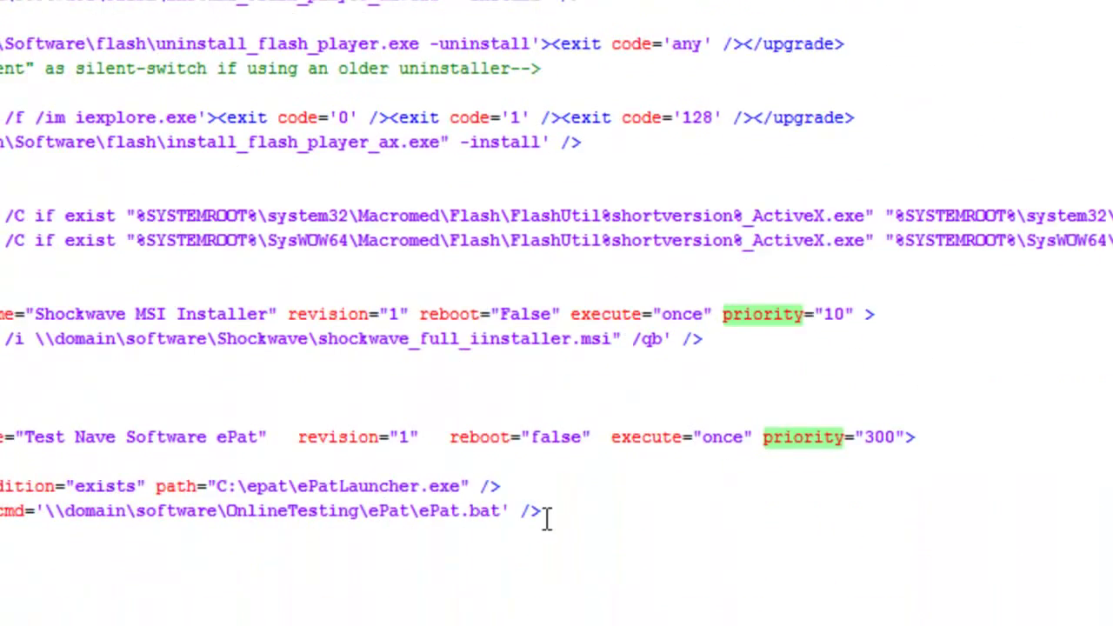
scroll(551, 519, "up", 10)
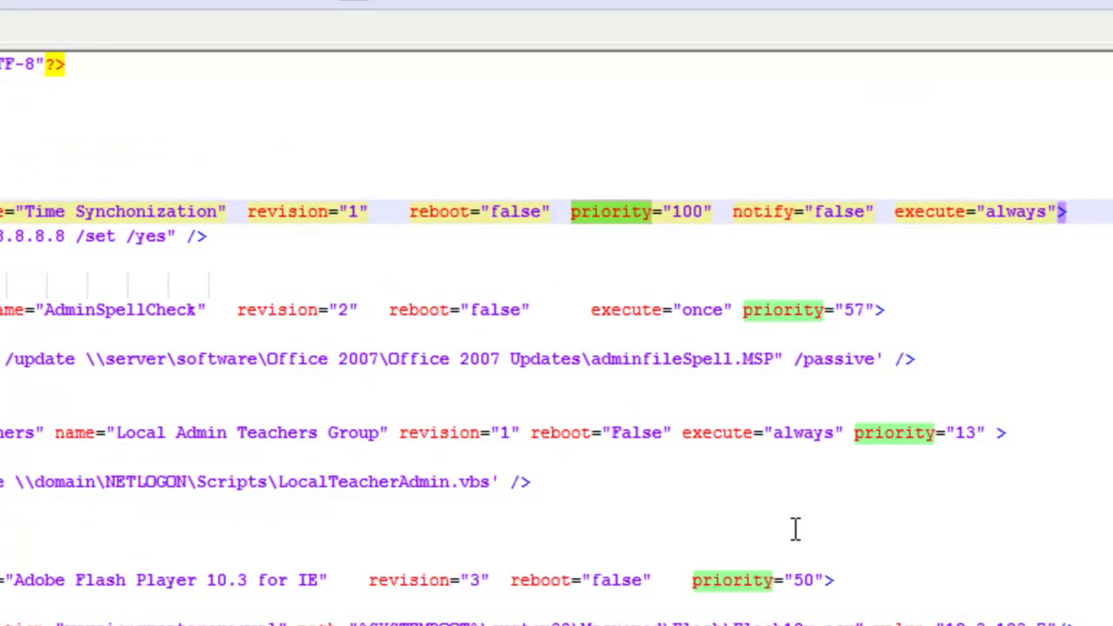
left_click(777, 211)
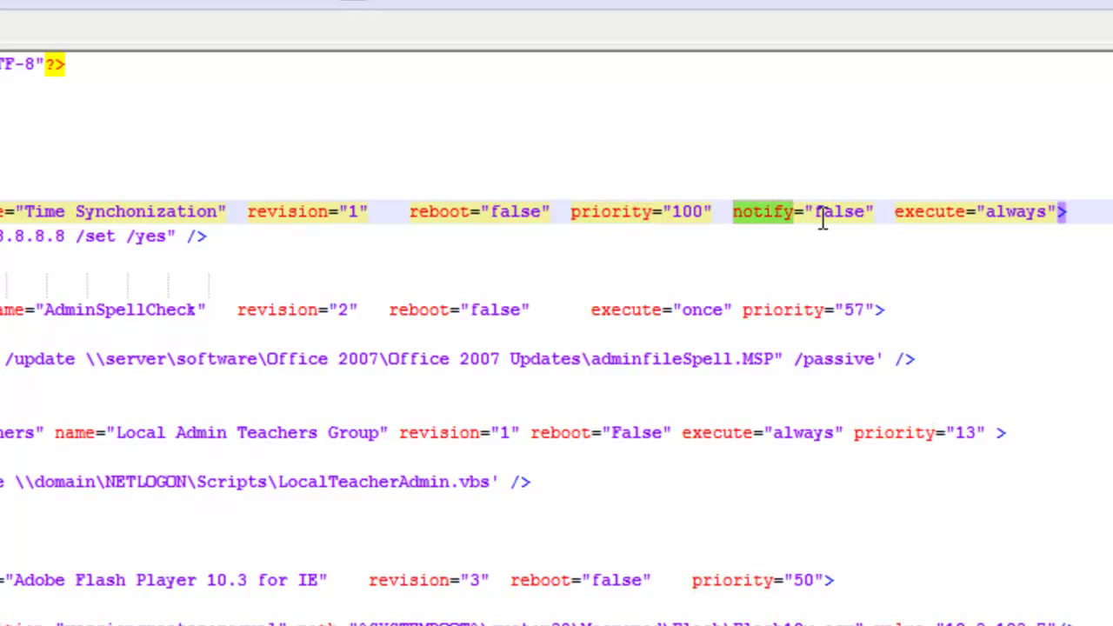
left_click(963, 213)
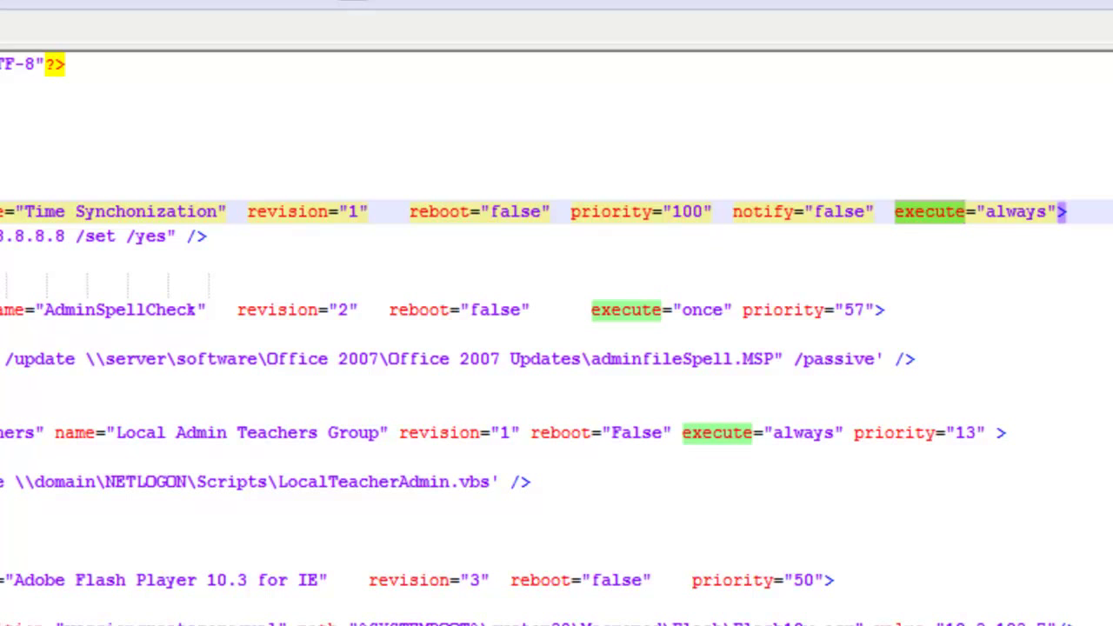
key("Down")
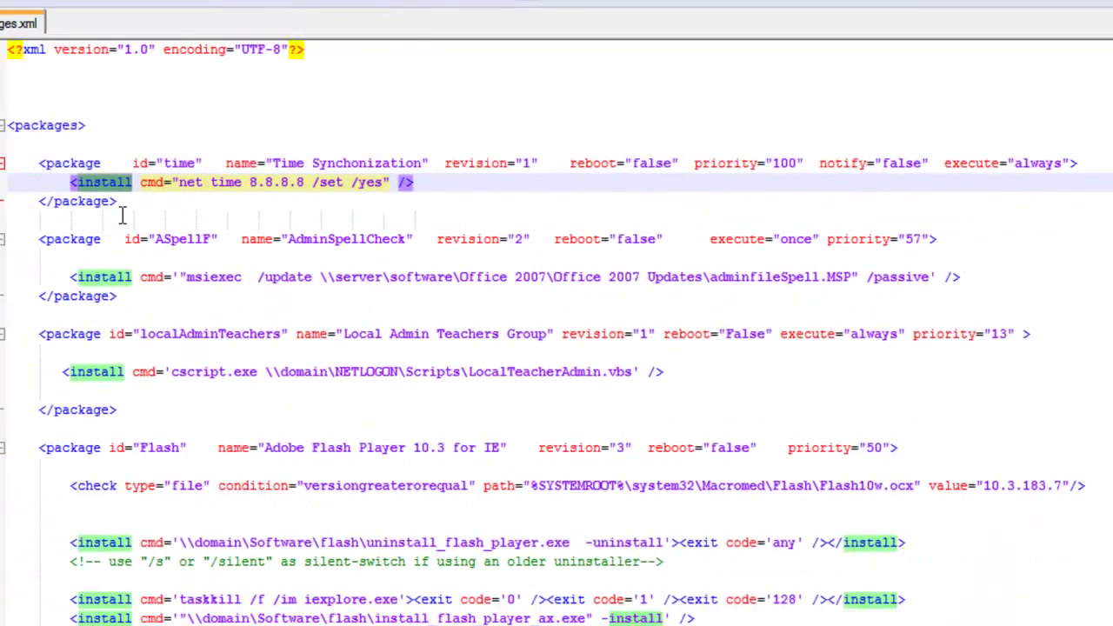
left_click(185, 193)
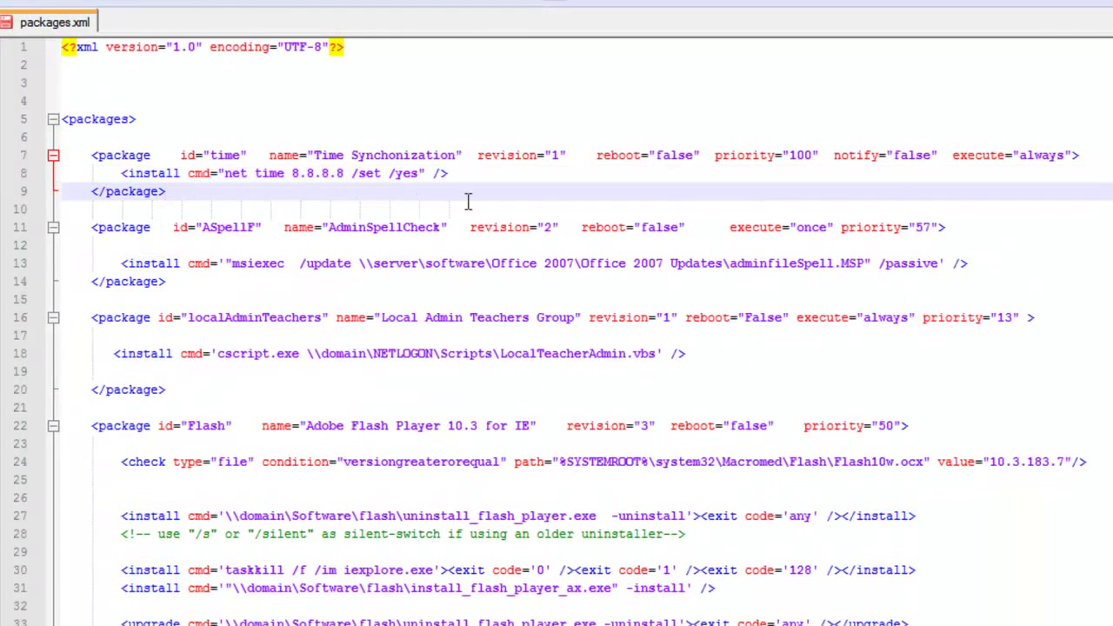
left_click(480, 173)
left_click_drag(480, 172, 121, 173)
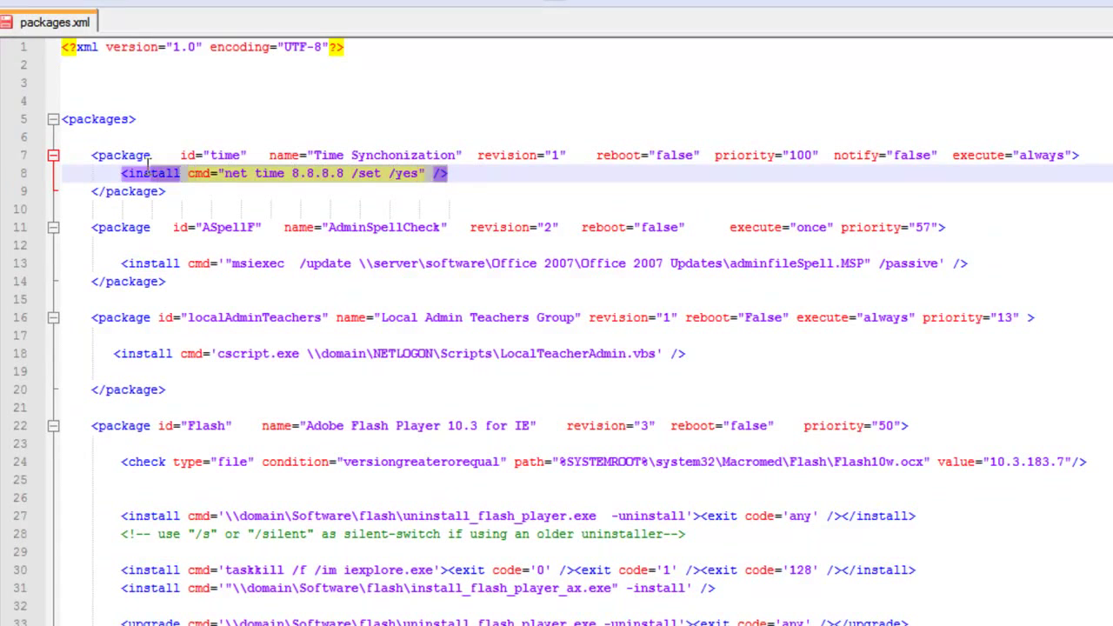
left_click(210, 196)
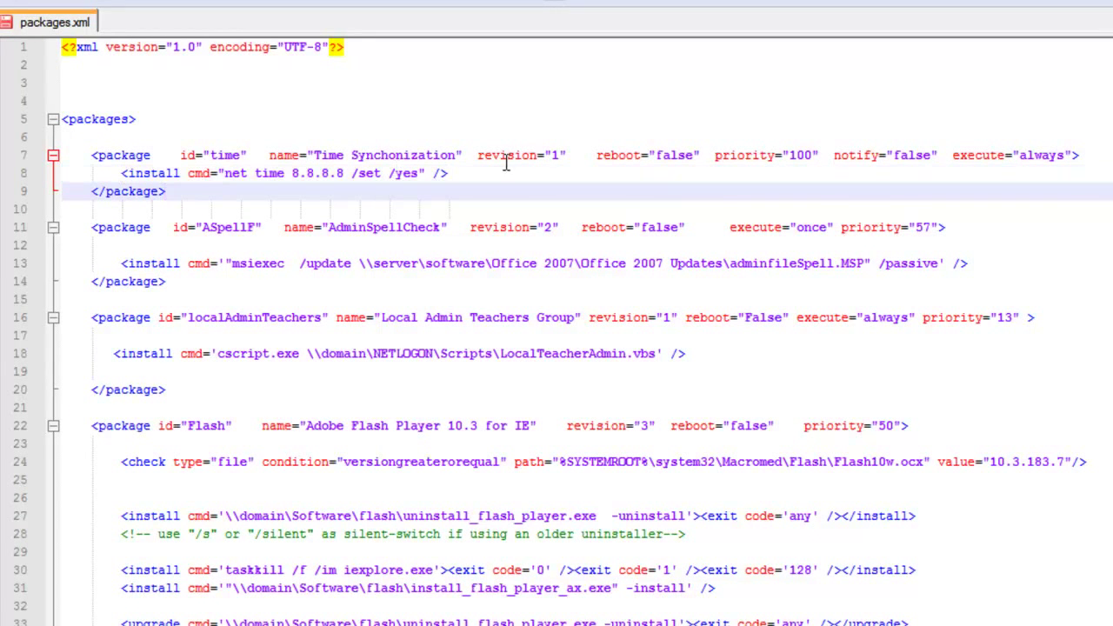
double_click(157, 173)
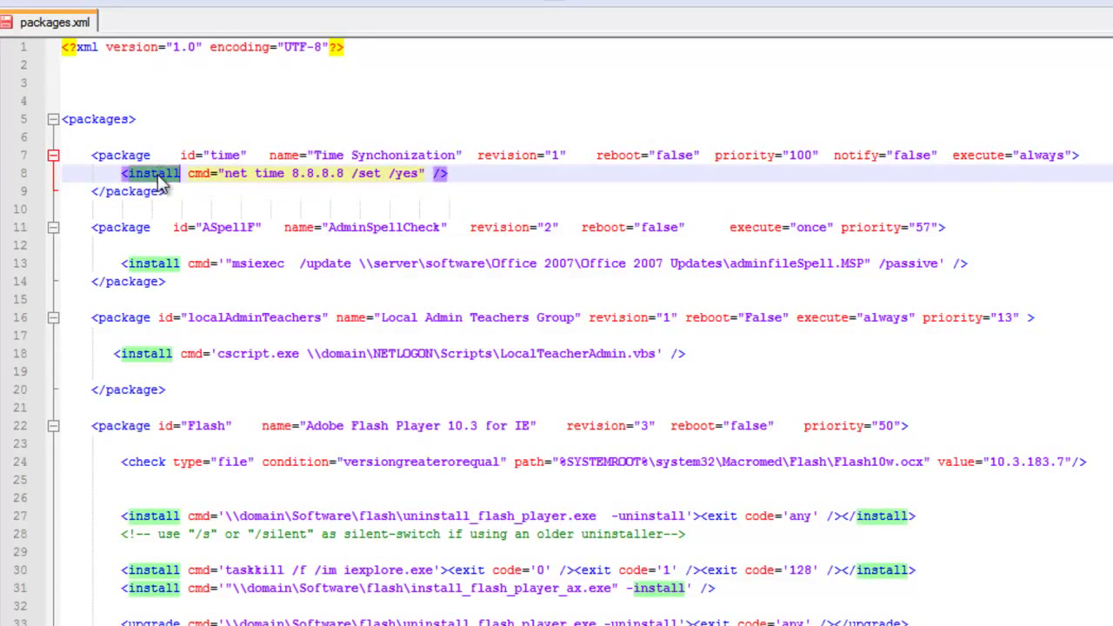
left_click_drag(210, 173, 435, 167)
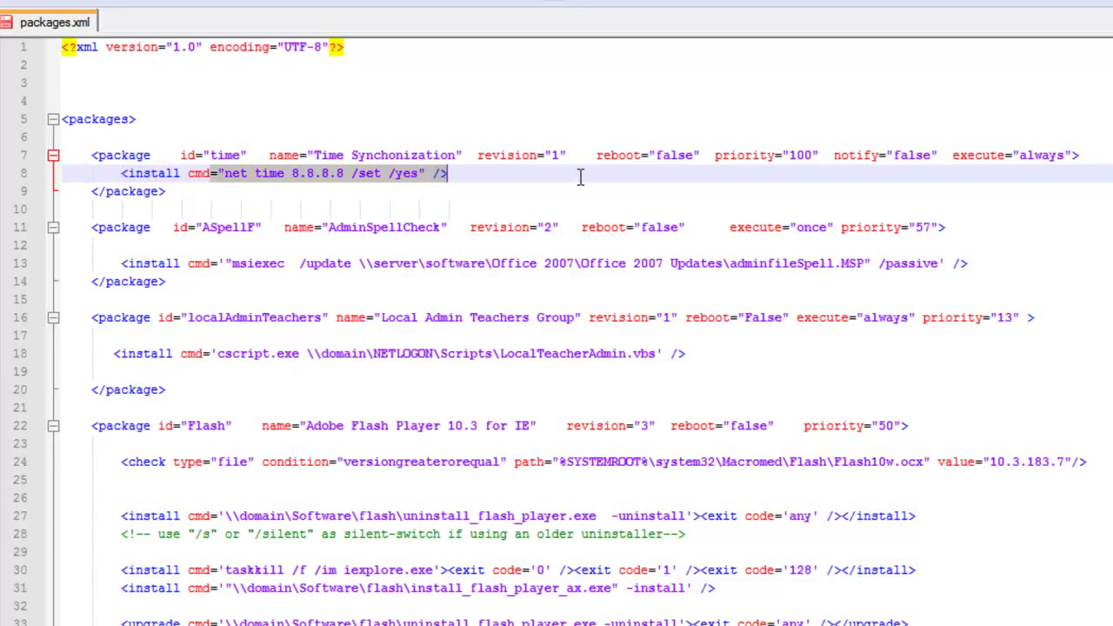
left_click(548, 178)
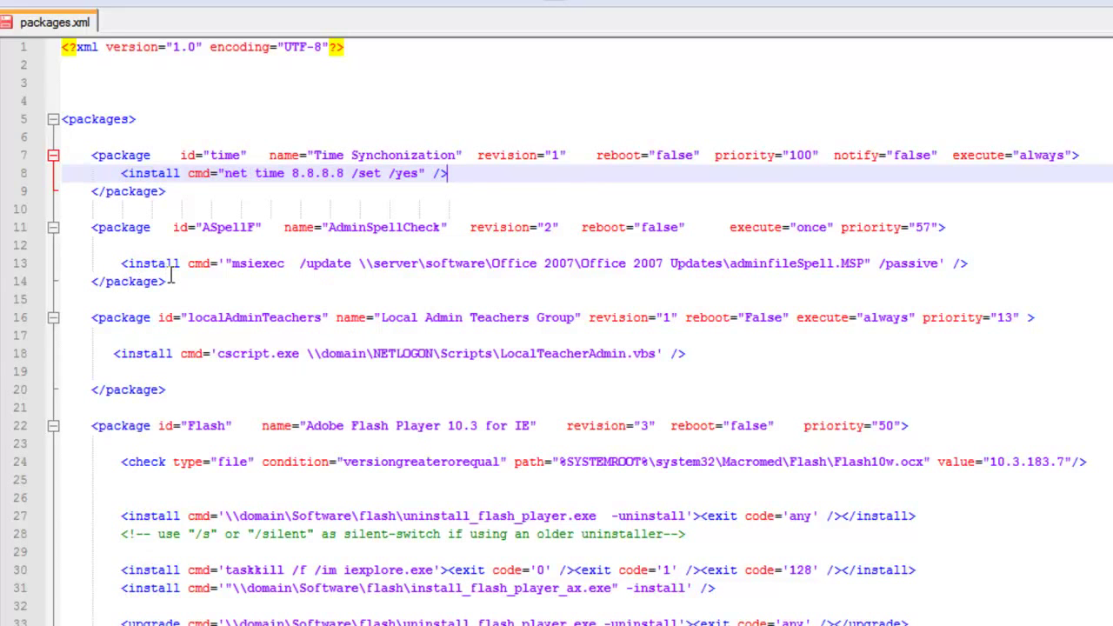
double_click(813, 227)
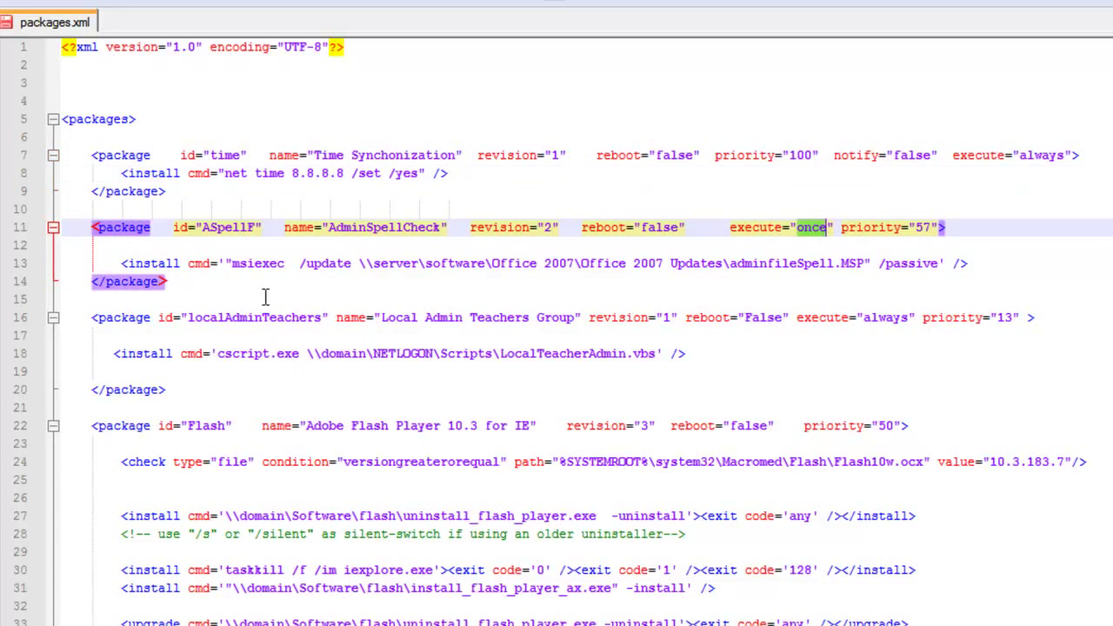
double_click(376, 262)
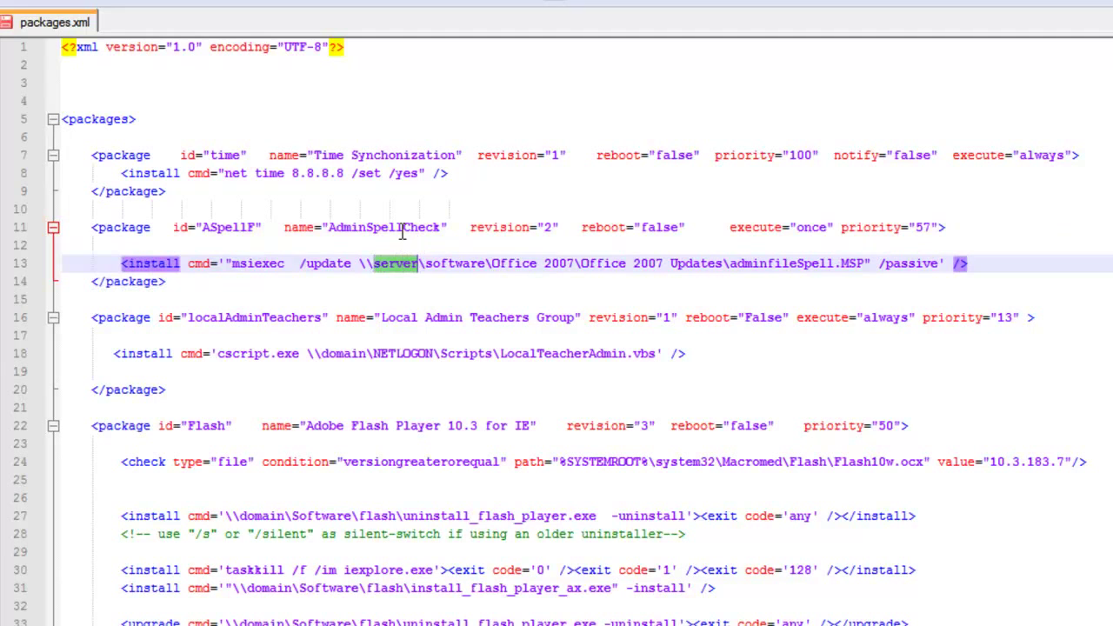
double_click(401, 227)
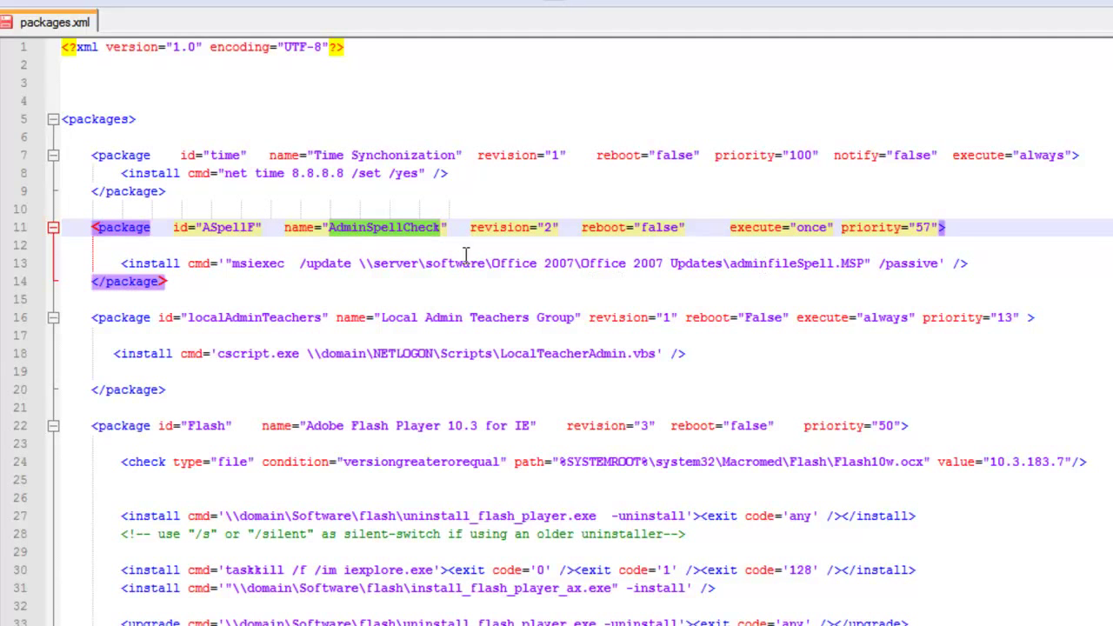
double_click(911, 263)
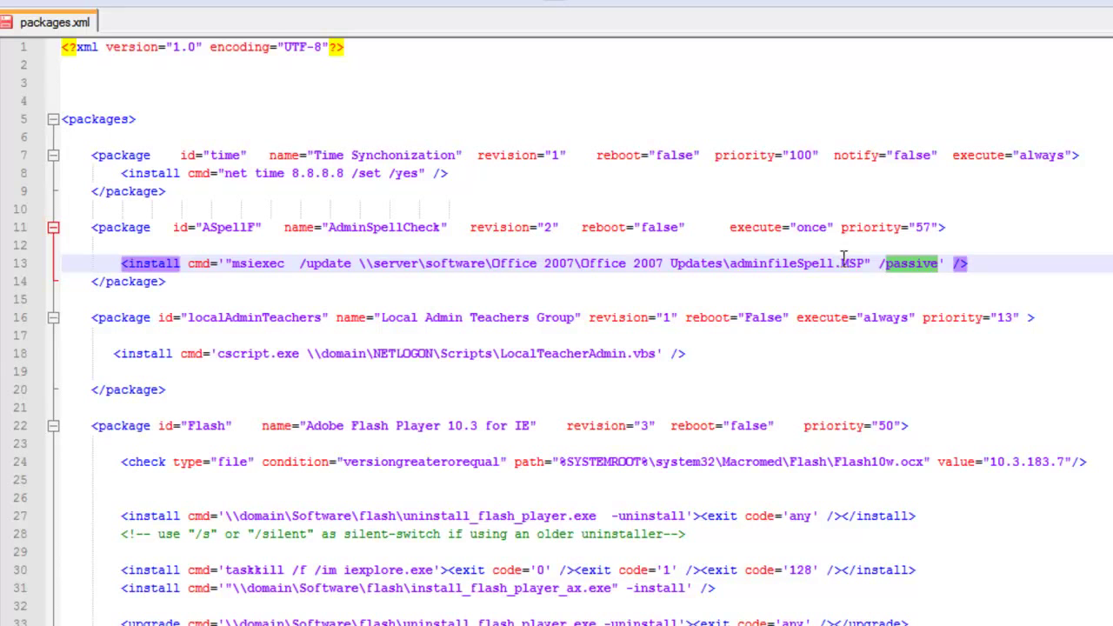
left_click_drag(865, 264, 769, 266)
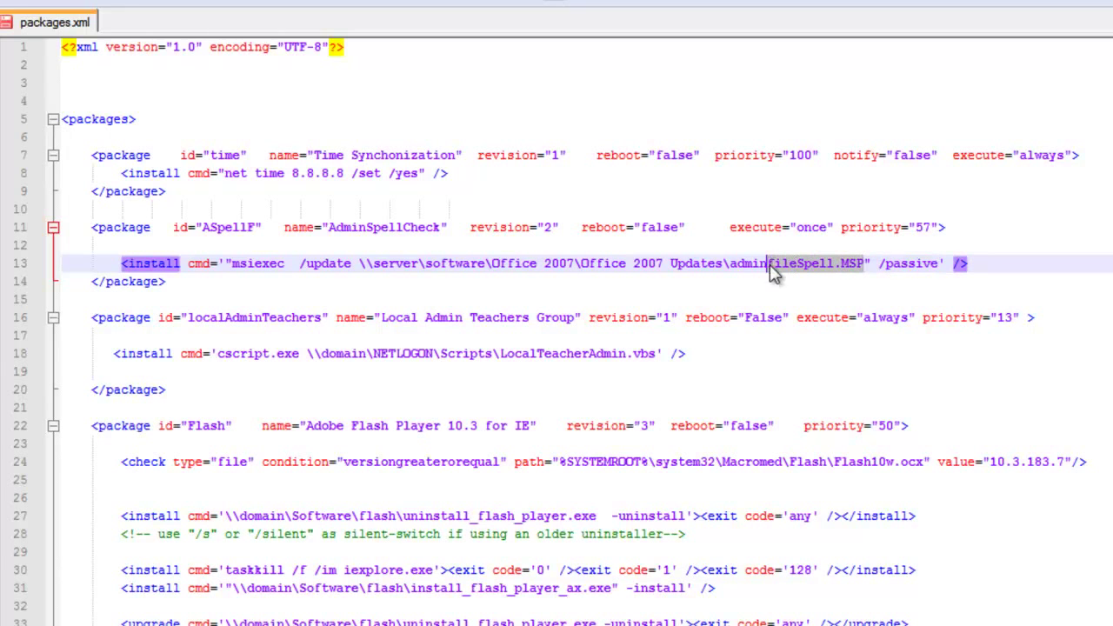
double_click(902, 266)
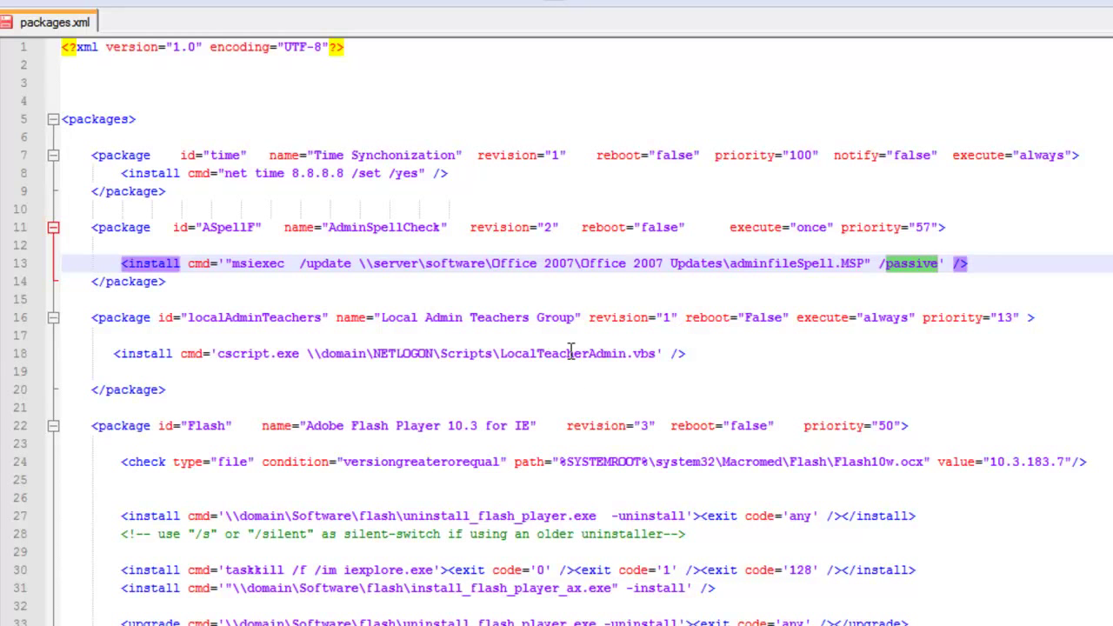
left_click_drag(114, 353, 662, 353)
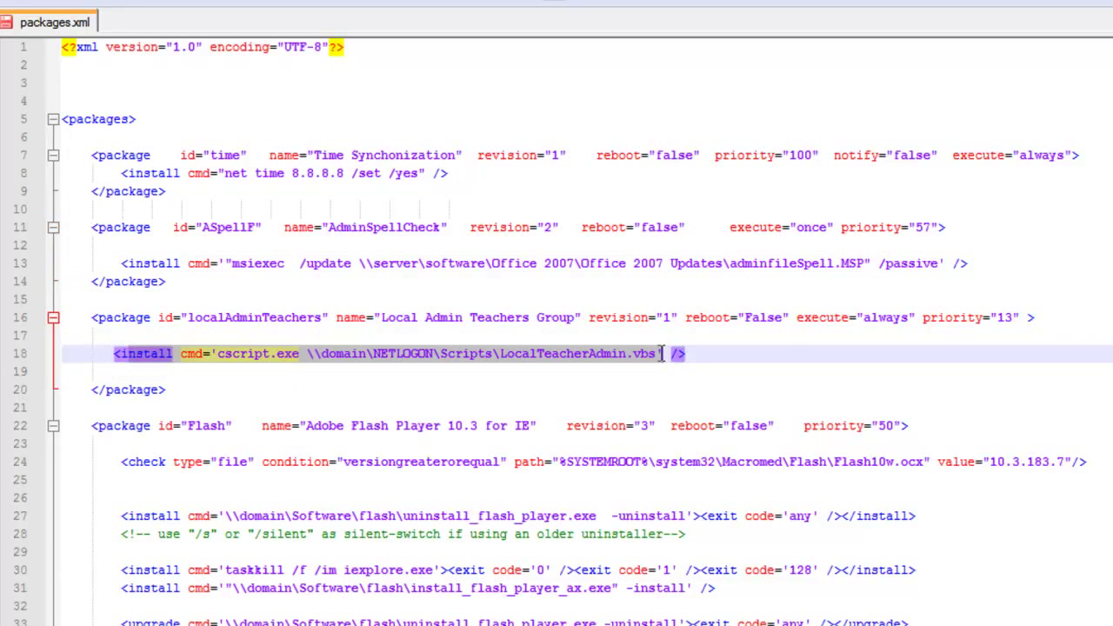
double_click(222, 357)
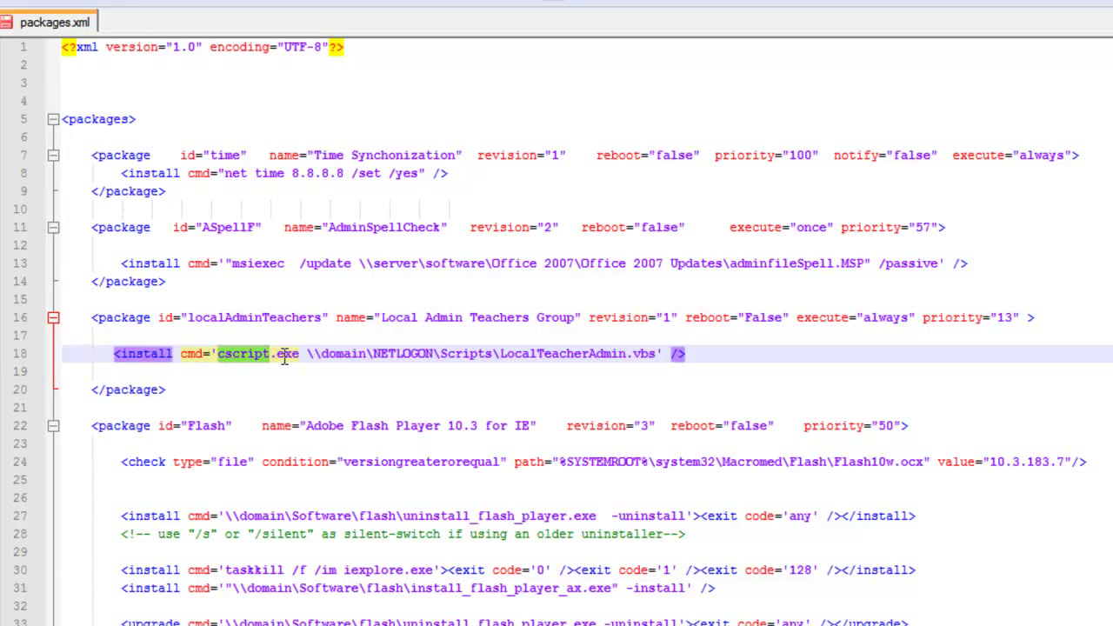
left_click_drag(309, 353, 656, 353)
left_click(662, 353)
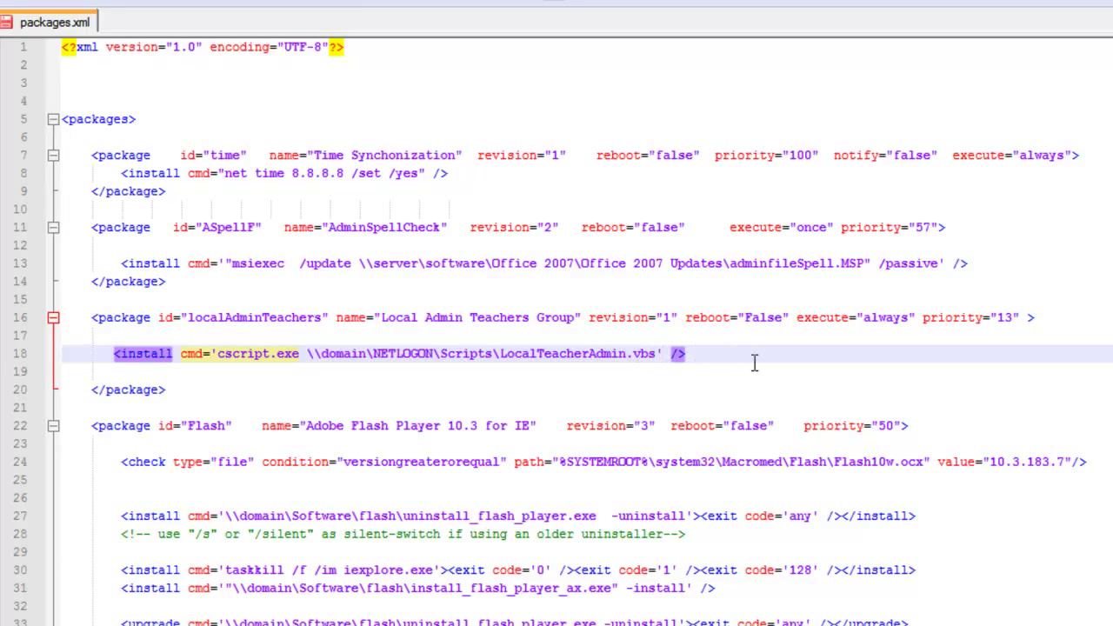
scroll(460, 388, "down", 1)
scroll(461, 388, "down", 7)
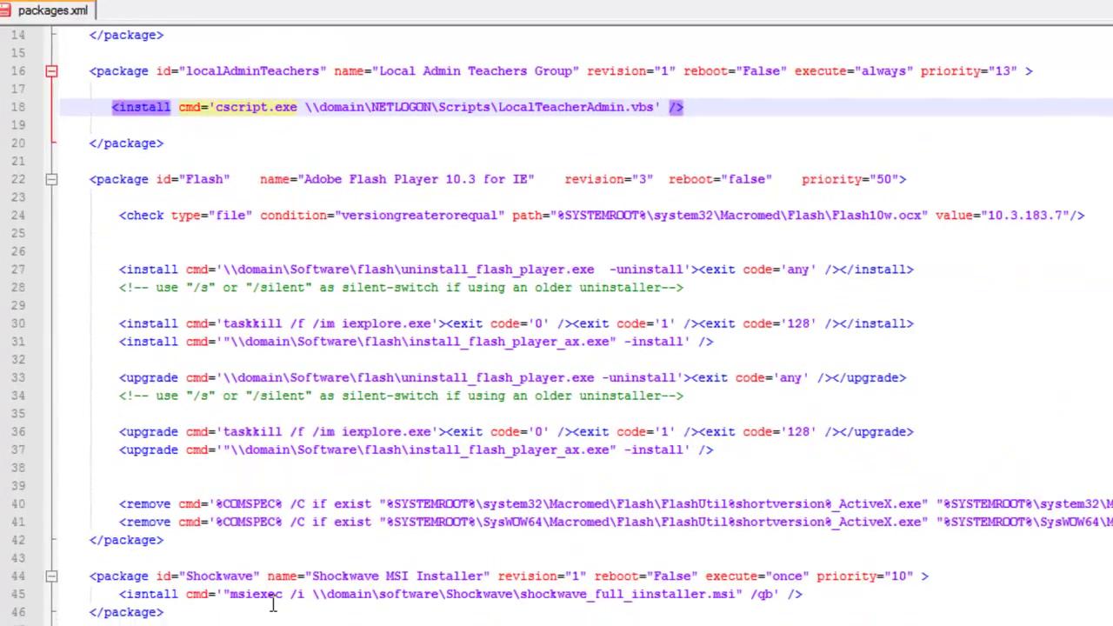
double_click(242, 419)
double_click(225, 390)
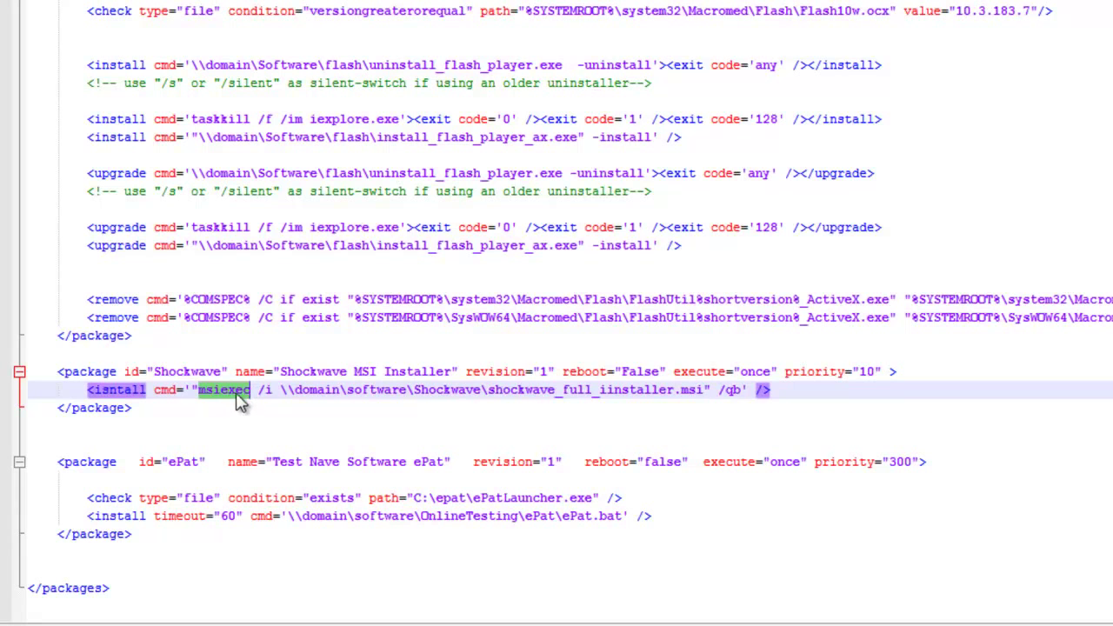
left_click_drag(259, 390, 742, 390)
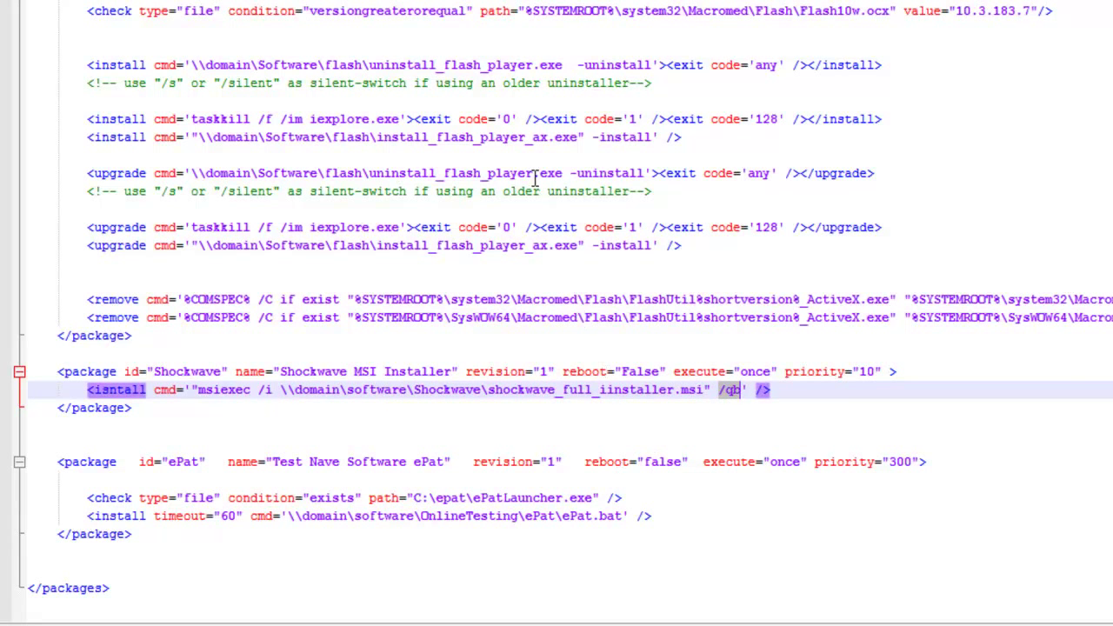
scroll(603, 365, "up", 1)
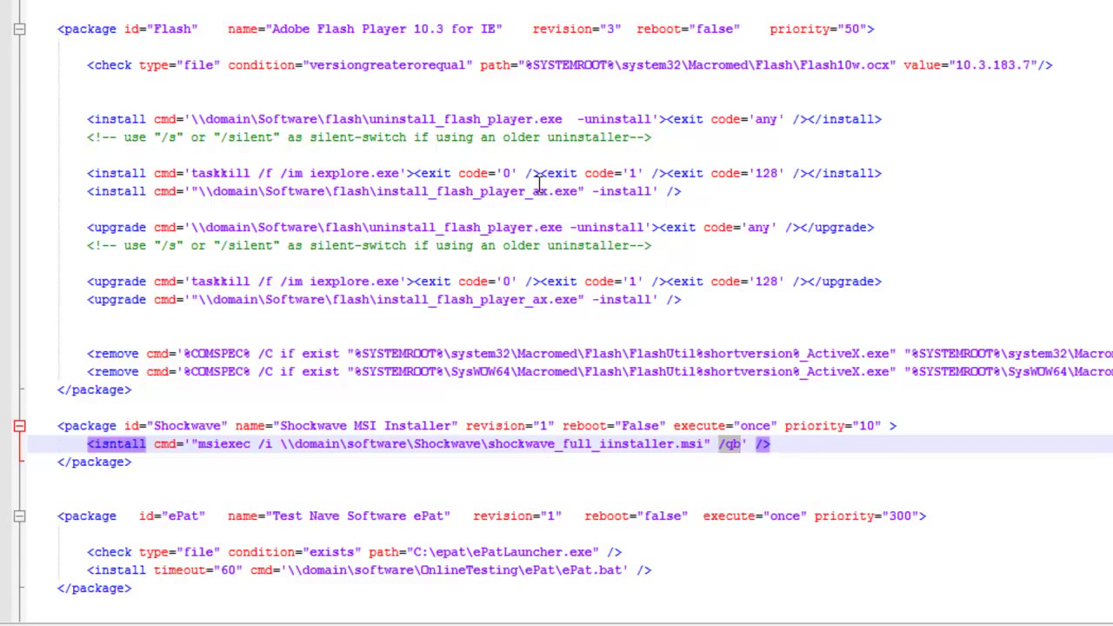
left_click(126, 65)
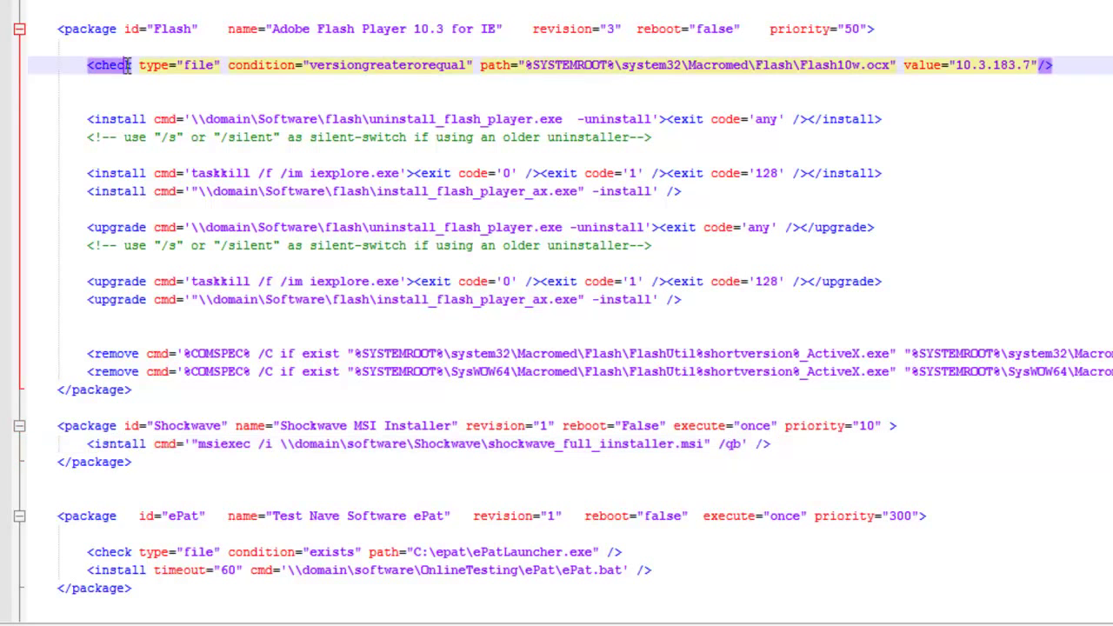
double_click(126, 66)
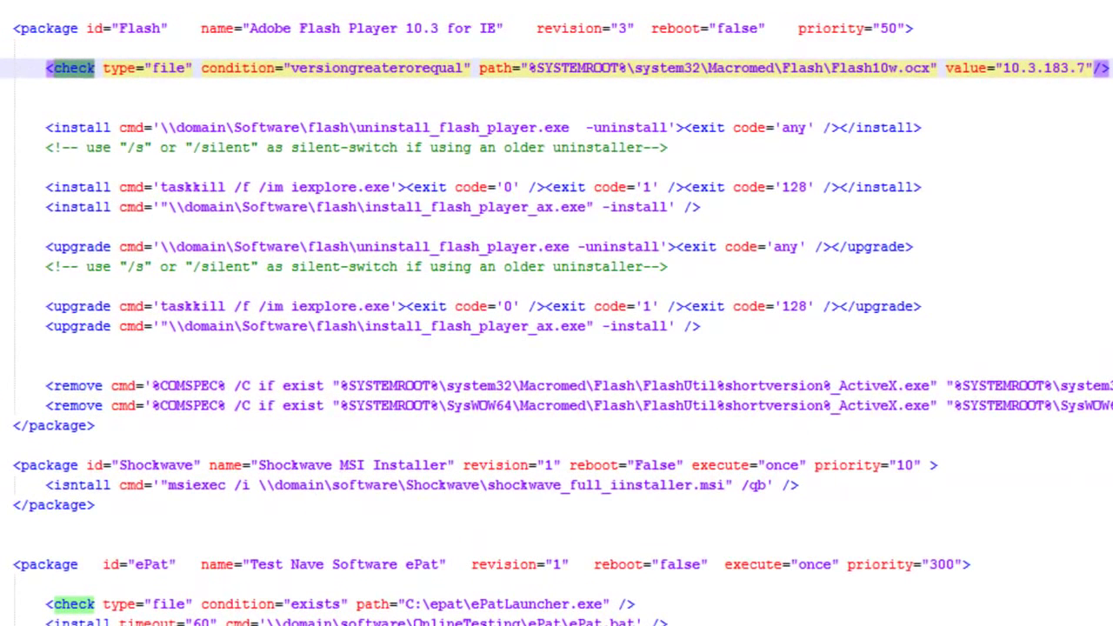
double_click(169, 67)
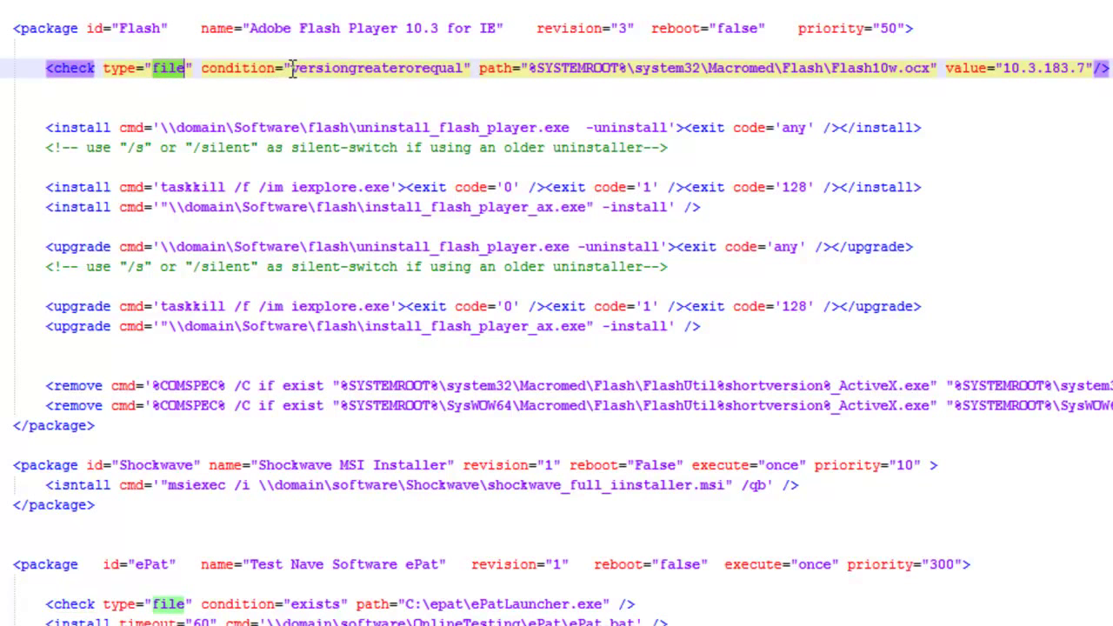
left_click_drag(291, 68, 928, 69)
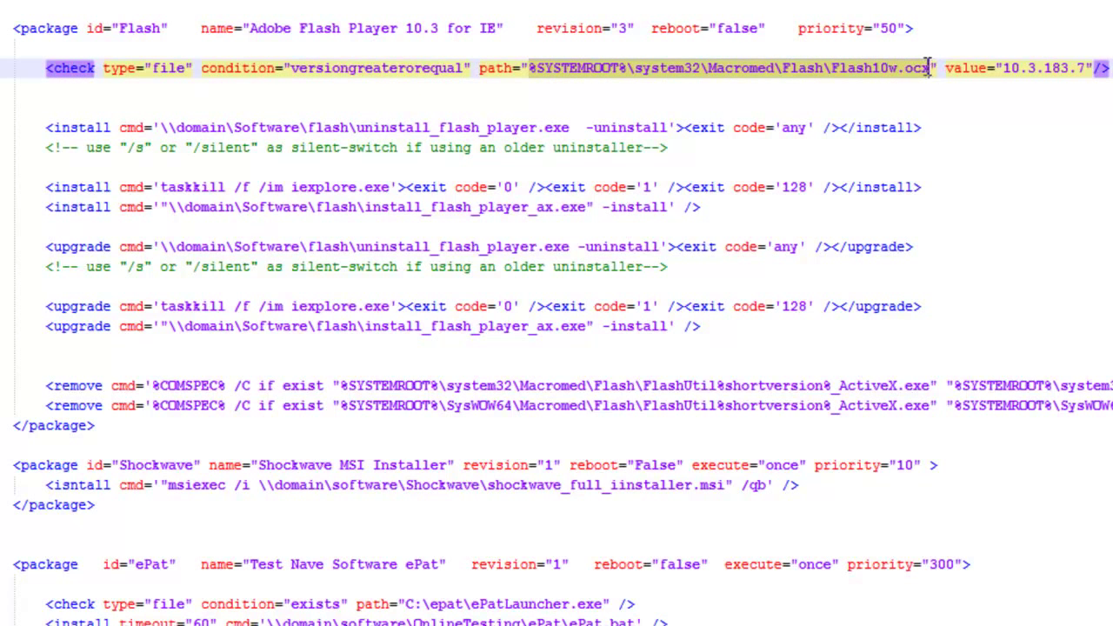
left_click_drag(1003, 68, 1086, 68)
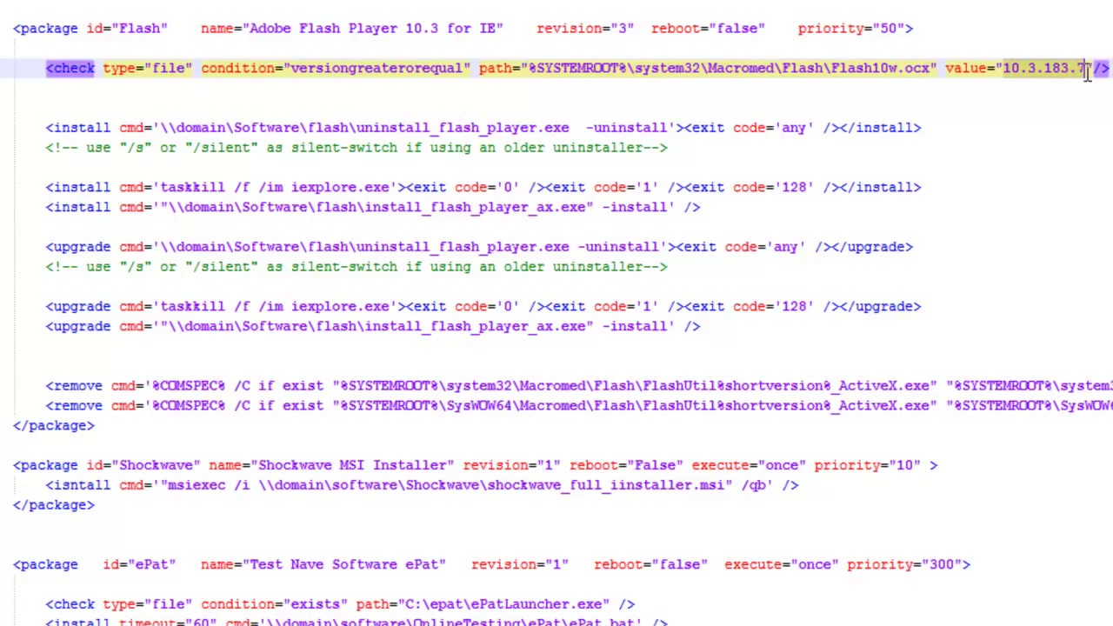
left_click(1063, 130)
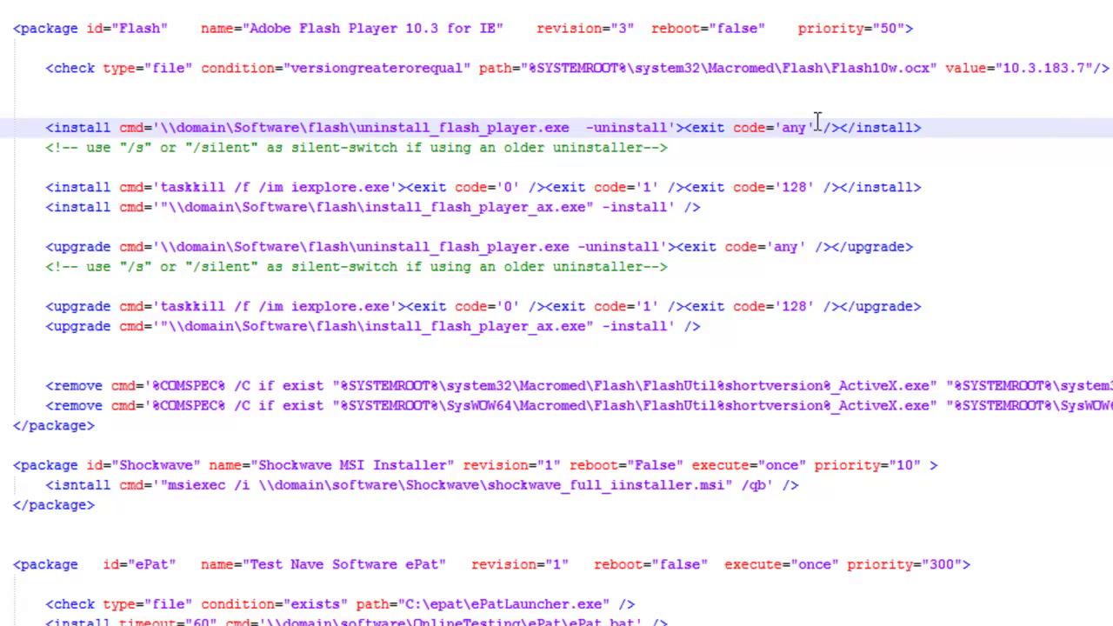
Step: Highlight the file check type on the Flash and ePat package checks
left_click(174, 70)
double_click(173, 69)
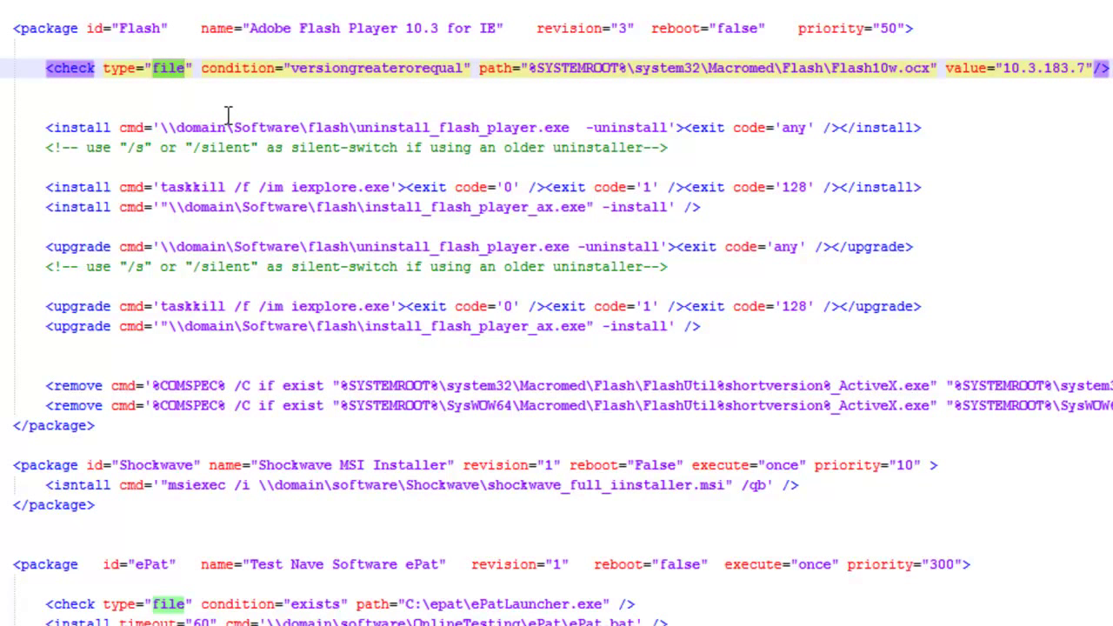
scroll(228, 116, "down", 1)
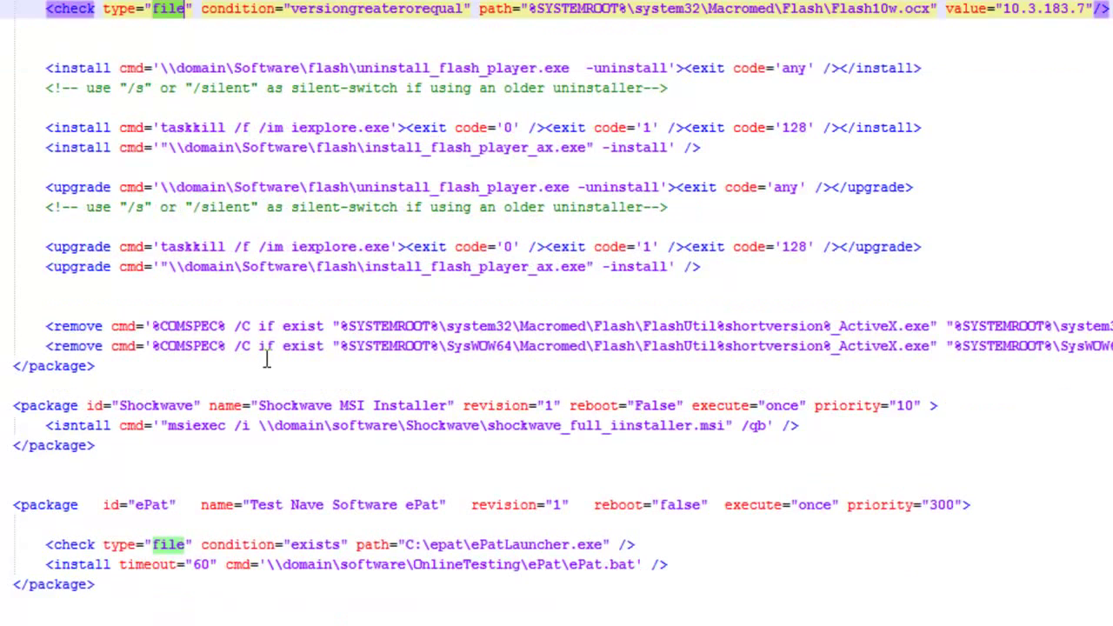
double_click(171, 546)
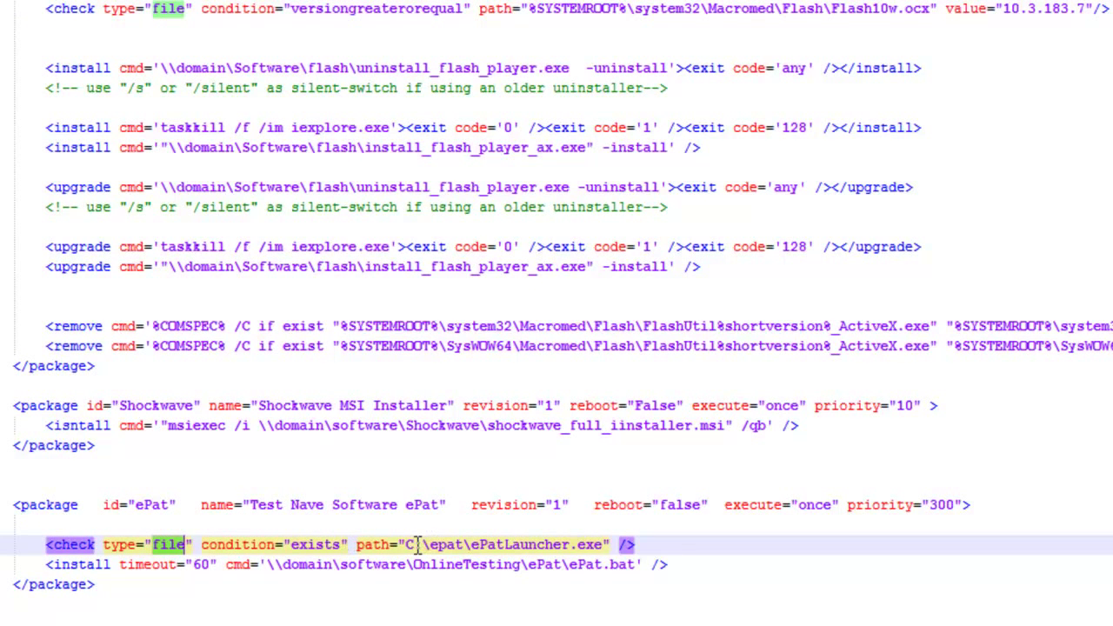
scroll(313, 459, "up", 2)
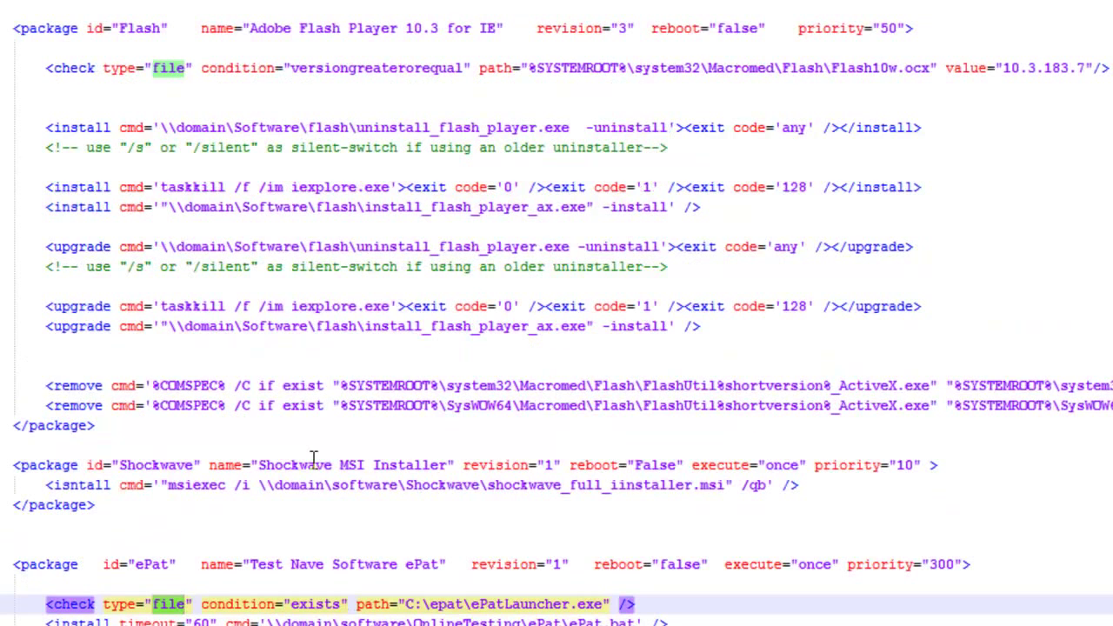
scroll(313, 459, "up", 1)
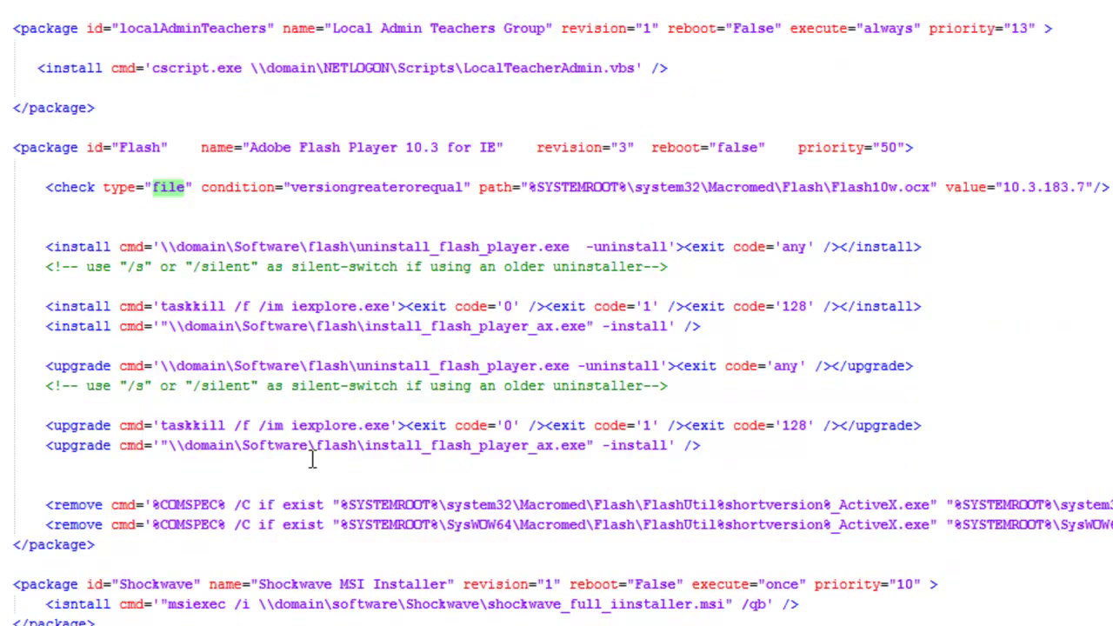
Step: Jump to the LabSim package and highlight its id, check, uninstall type, exists condition and path
key("ctrl+End")
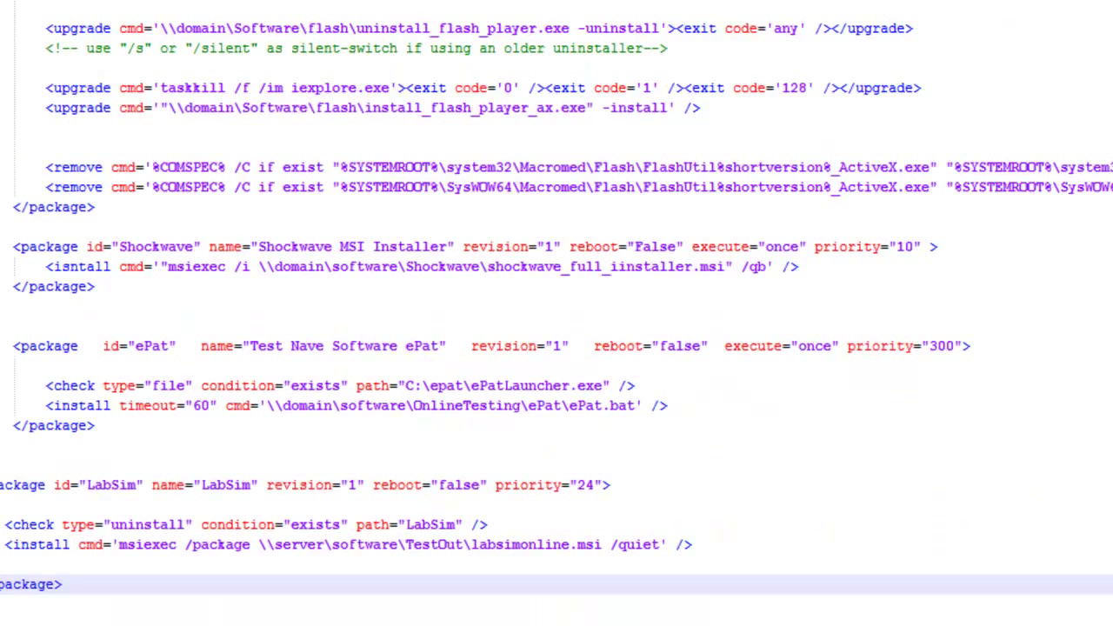
double_click(111, 485)
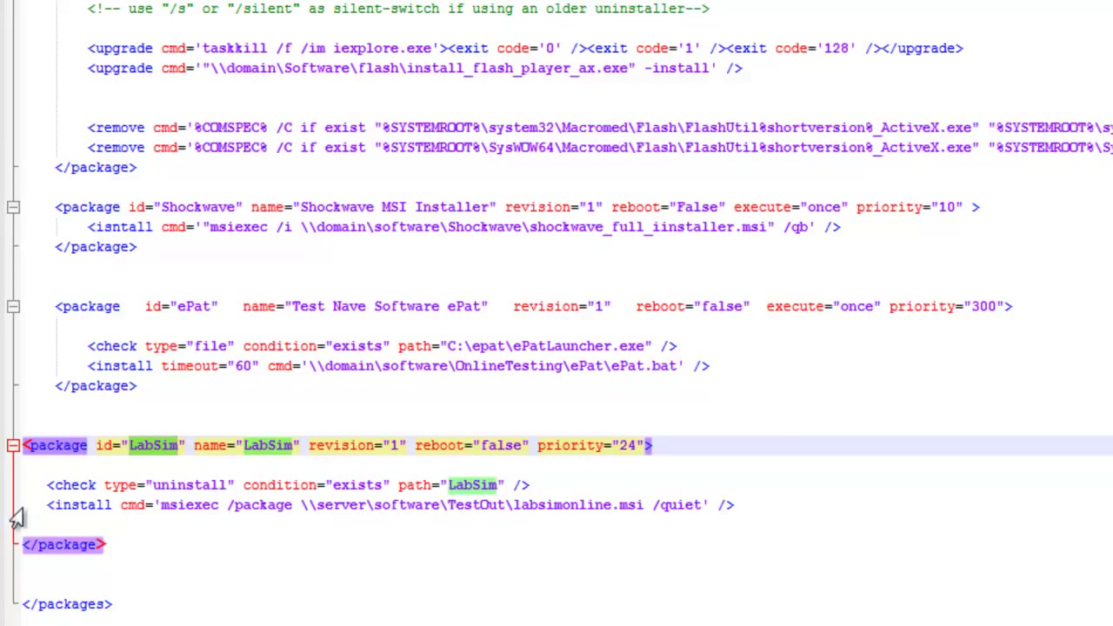
double_click(74, 485)
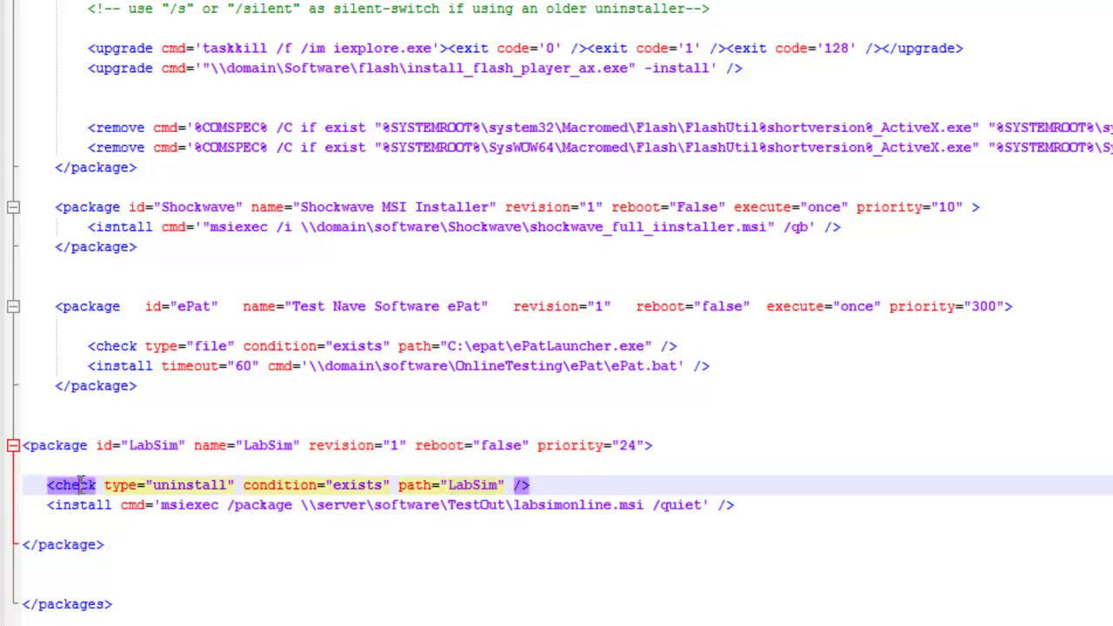
double_click(208, 485)
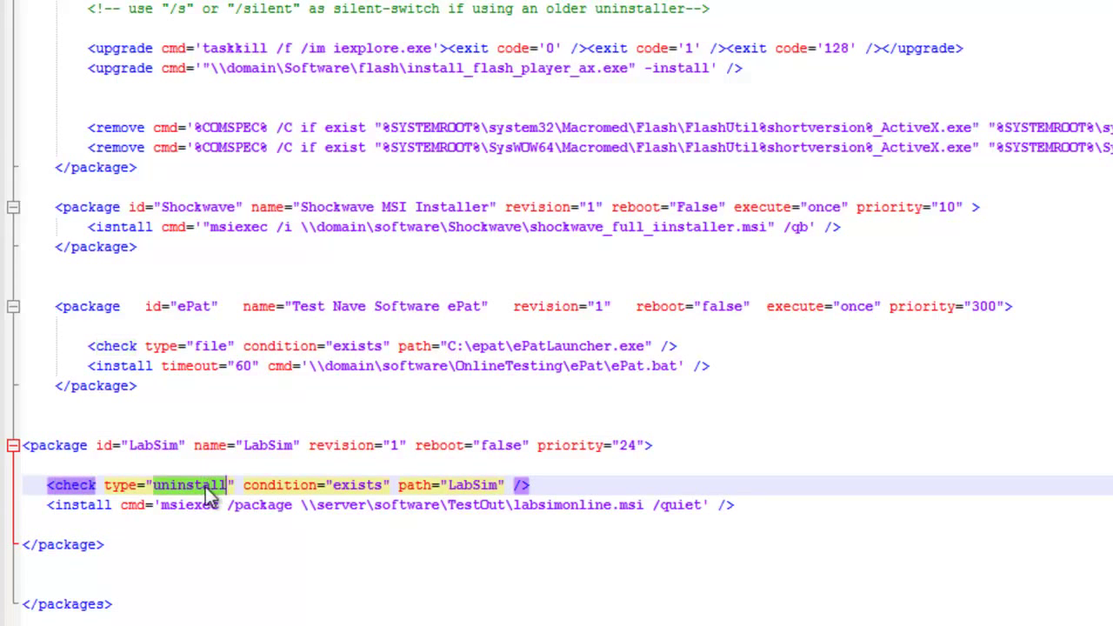
double_click(360, 485)
double_click(469, 485)
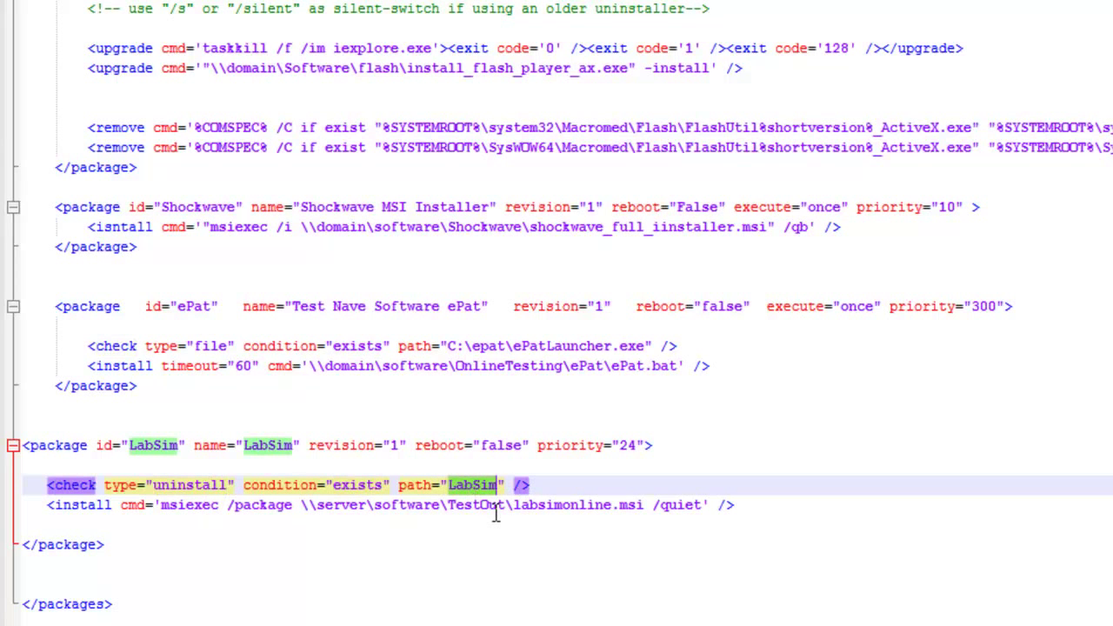
Step: Fold the Shockwave and ePat packages down to their header lines
scroll(495, 515, "up", 6)
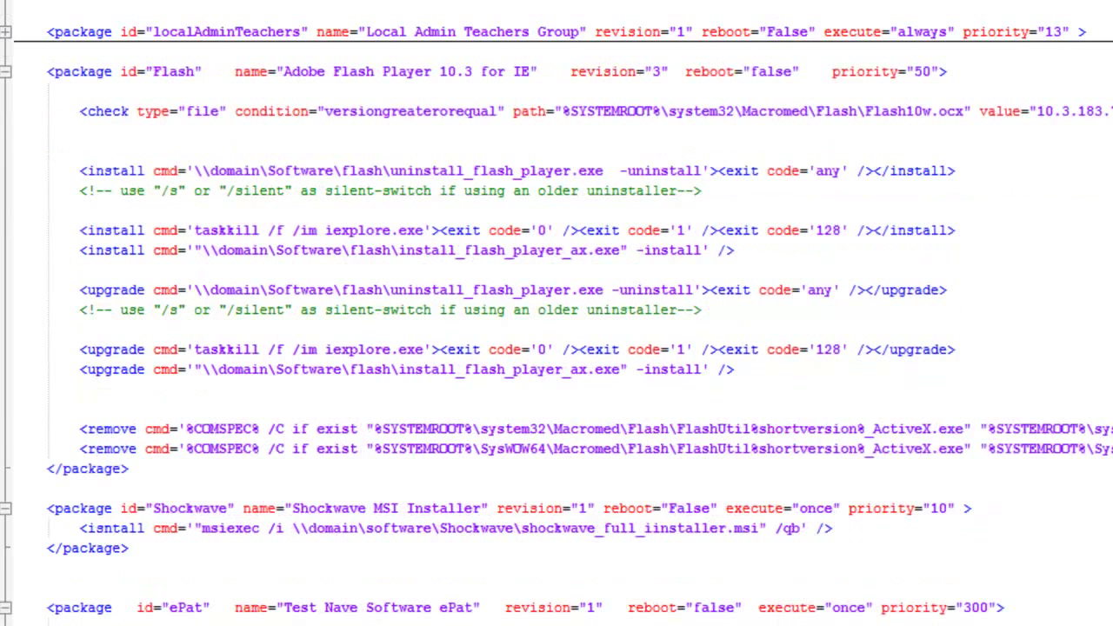
scroll(5, 108, "down", 1)
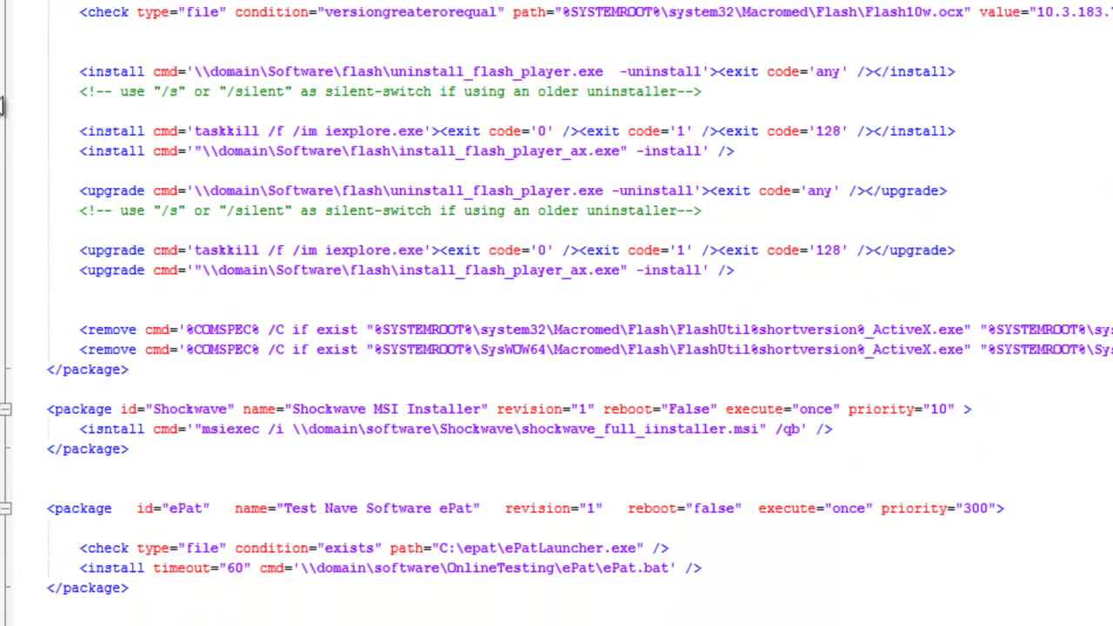
left_click(5, 409)
left_click(5, 468)
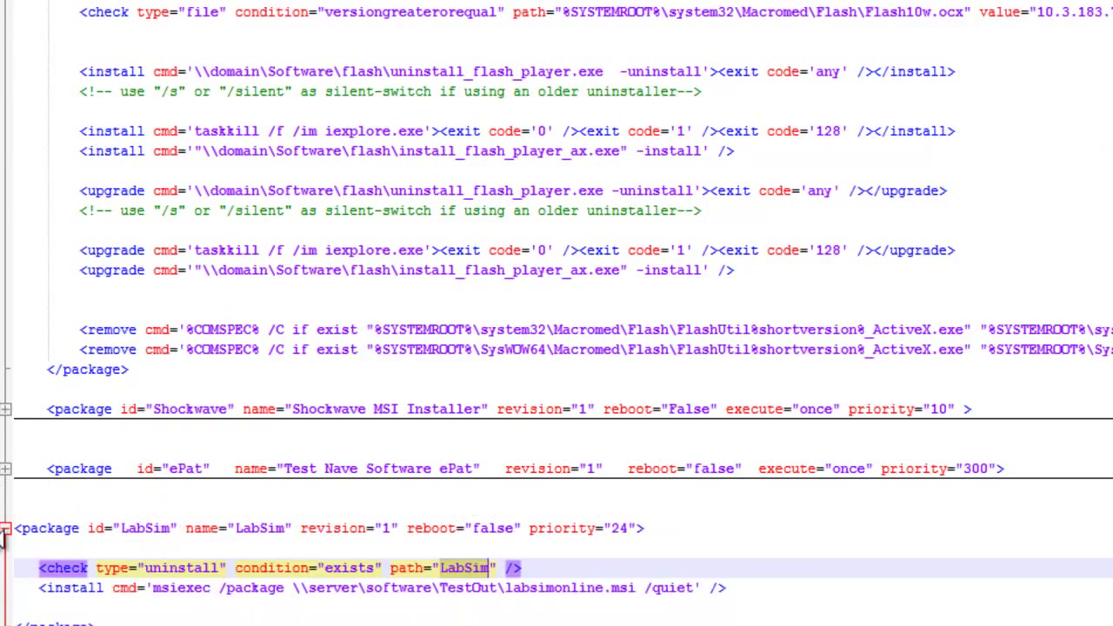
scroll(5, 491, "up", 2)
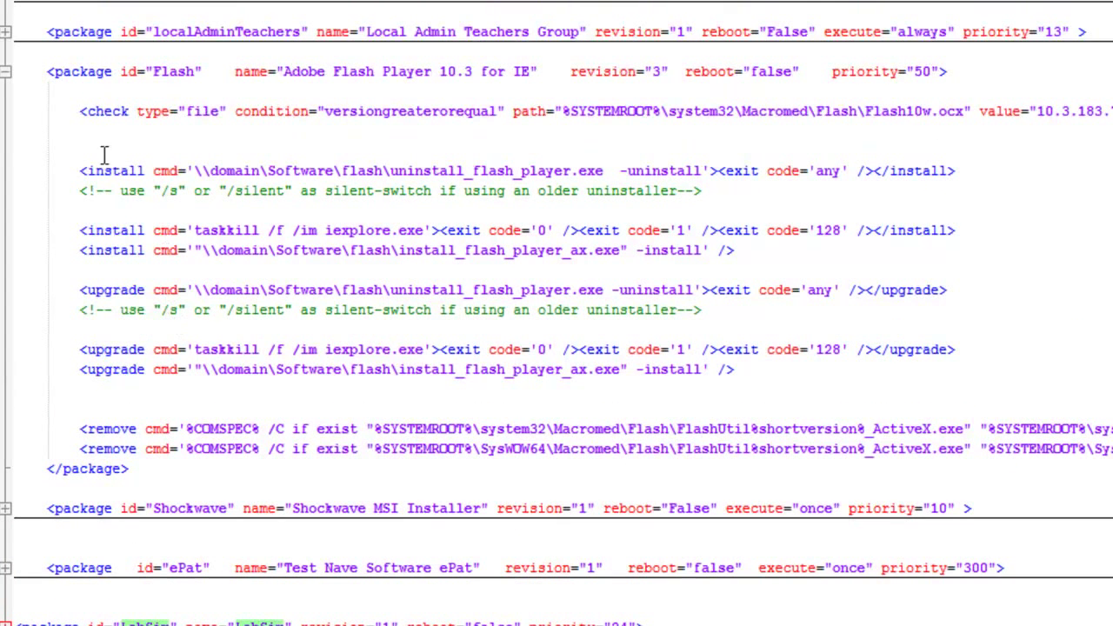
Step: Highlight the Flash check's versiongreaterorequal condition and select the whole check line
left_click(113, 111)
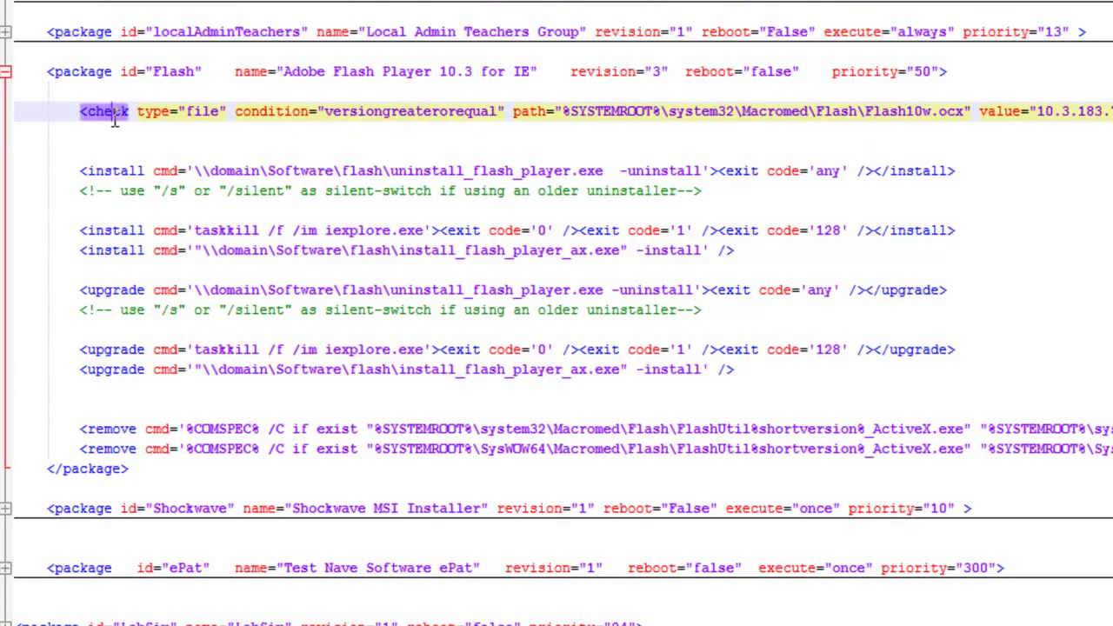
double_click(485, 111)
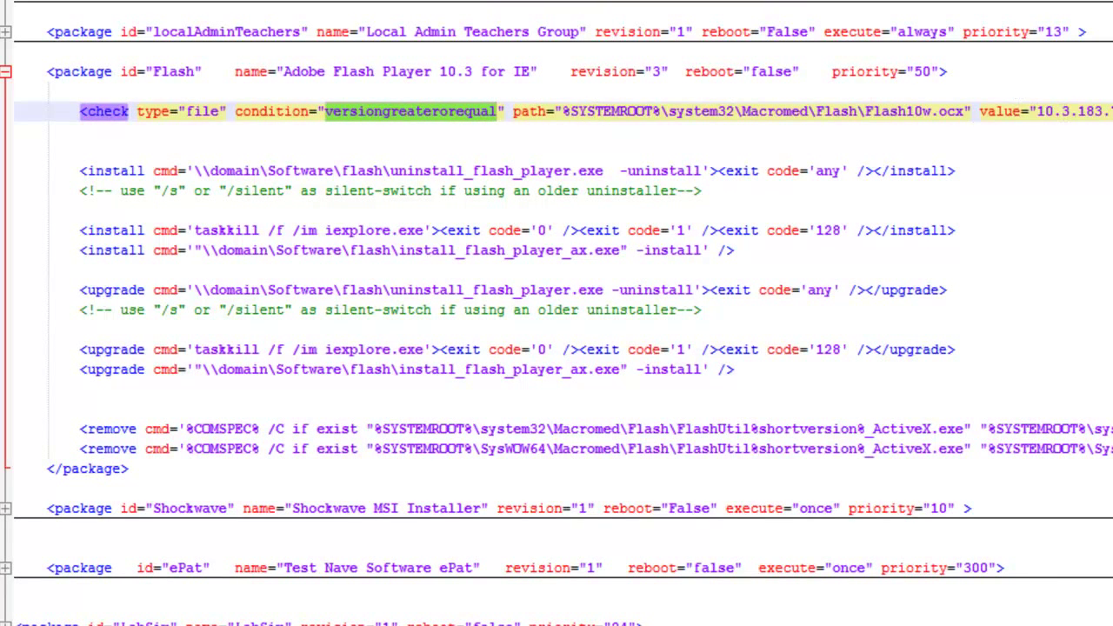
left_click_drag(1018, 109, 155, 87)
left_click(96, 109)
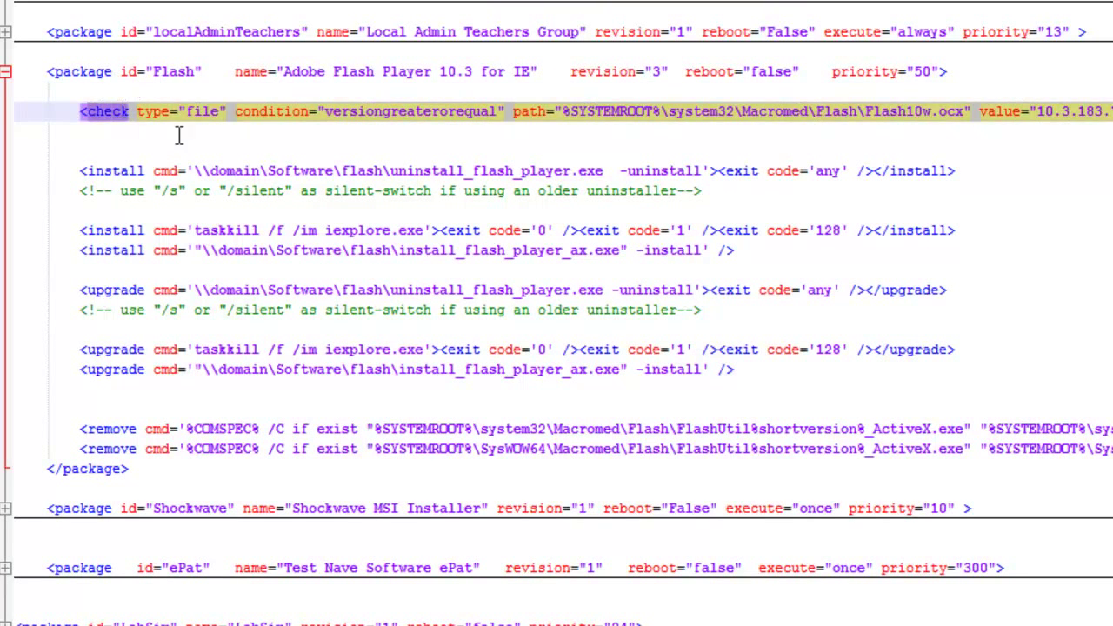
left_click(179, 132)
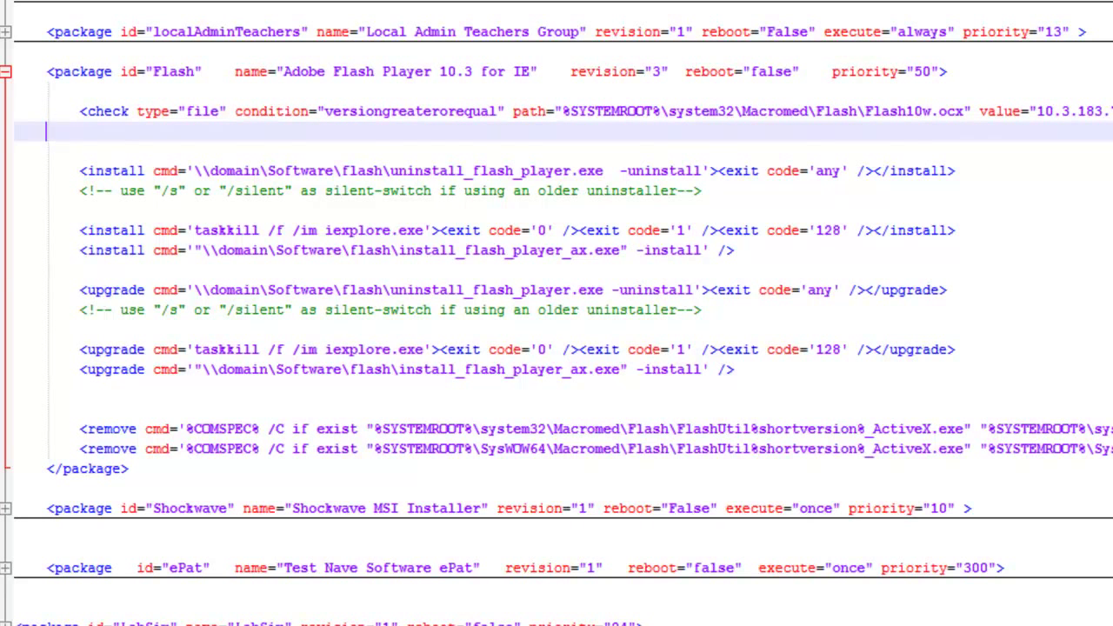
Step: Bring the Flash folder window below the check line and select Flash64_11_1_102.ocx
key("alt+Tab")
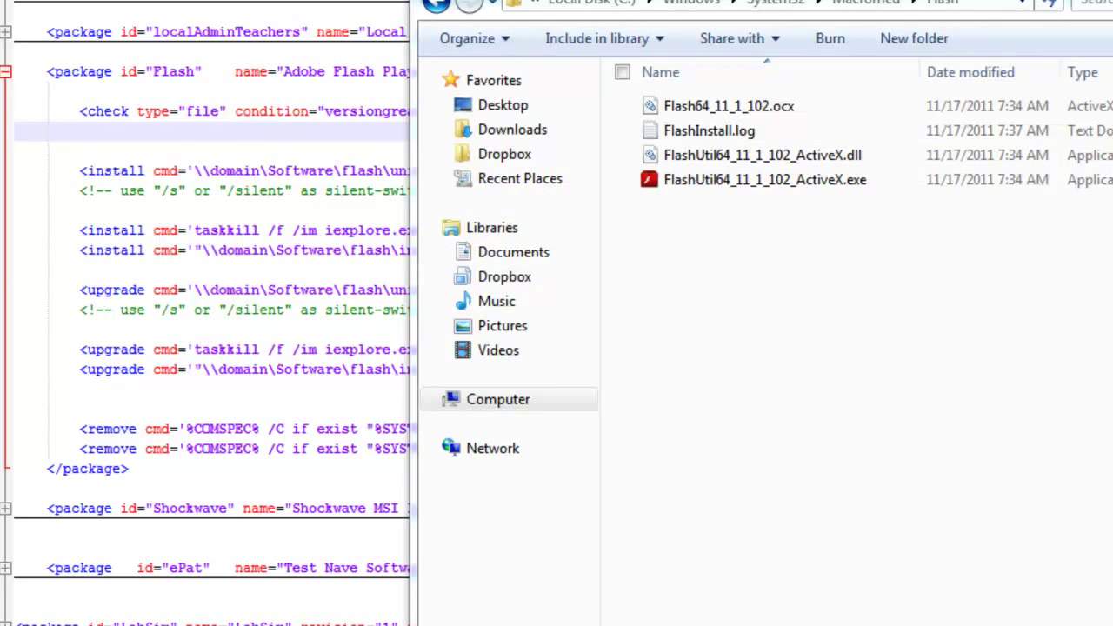
left_click_drag(947, 2, 746, 148)
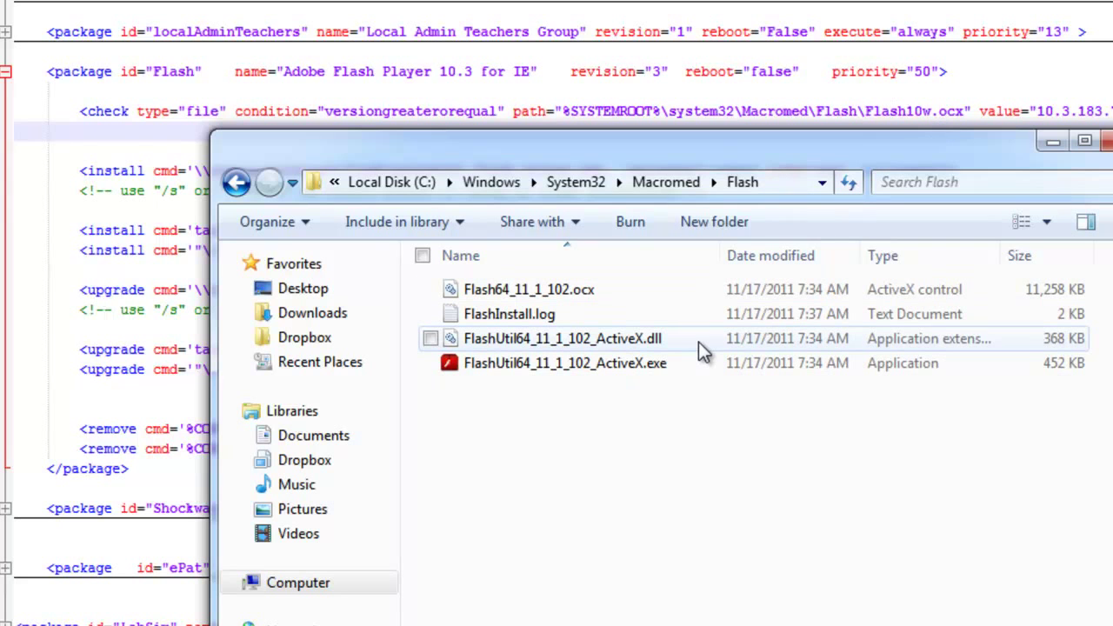
left_click(551, 293)
right_click(551, 293)
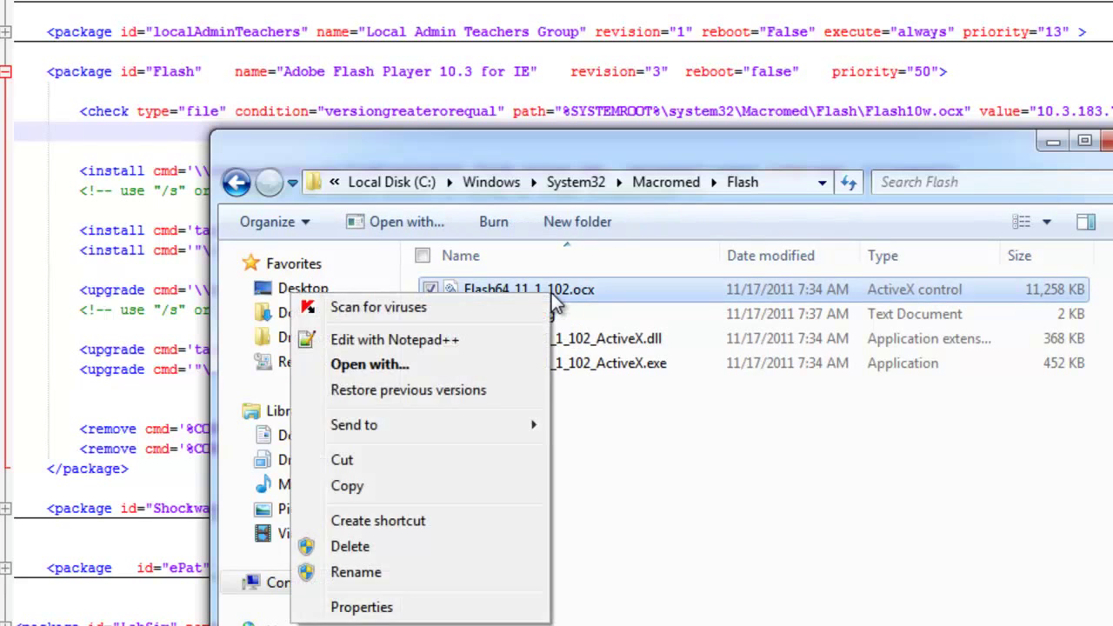
left_click(605, 490)
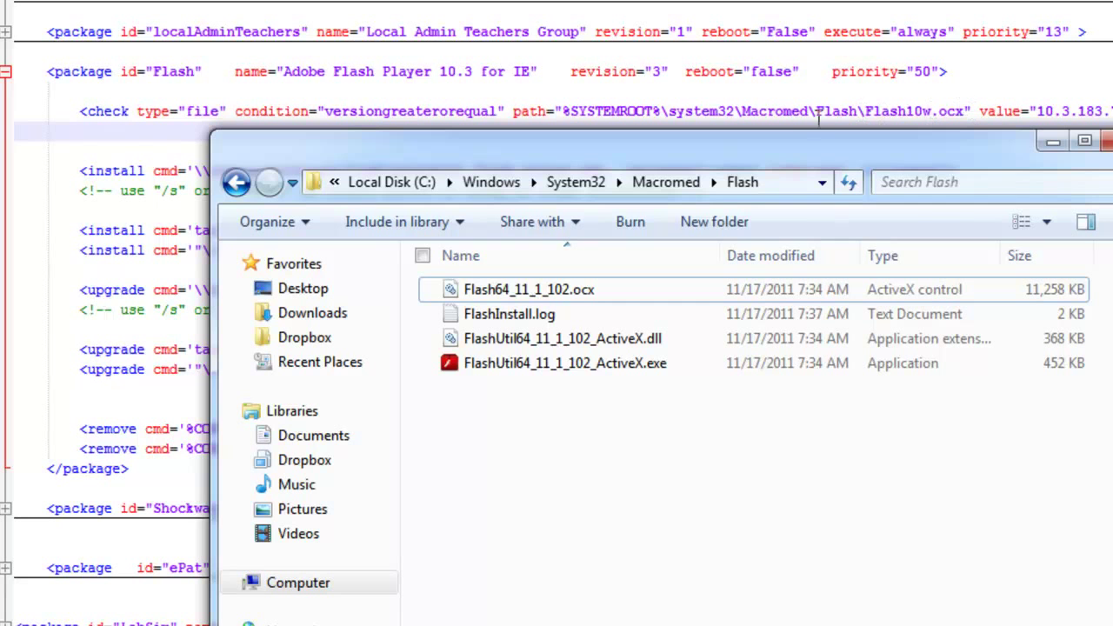
Step: Open Flash64_11_1_102.ocx Properties and read File version 11.1.102.55 on the Details tab
right_click(546, 293)
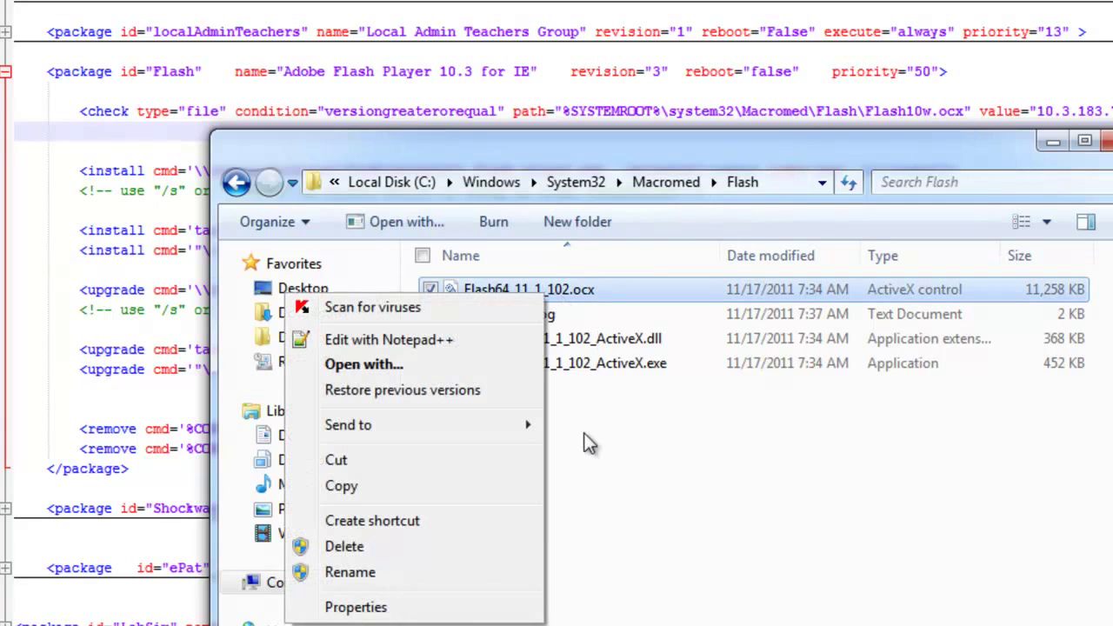
left_click(474, 608)
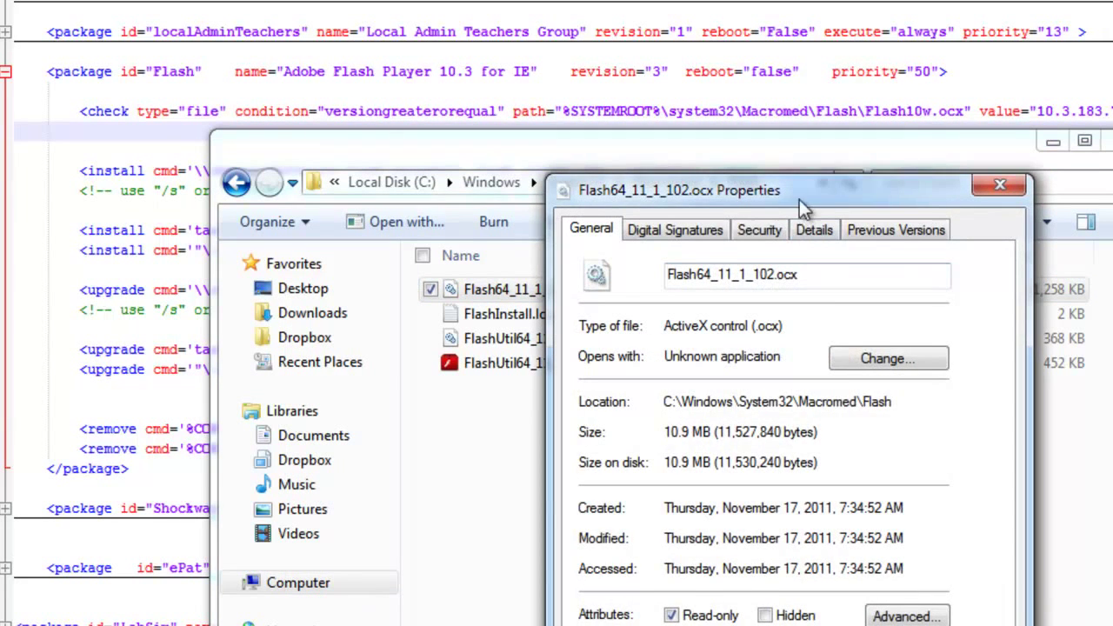
left_click_drag(799, 189, 773, 103)
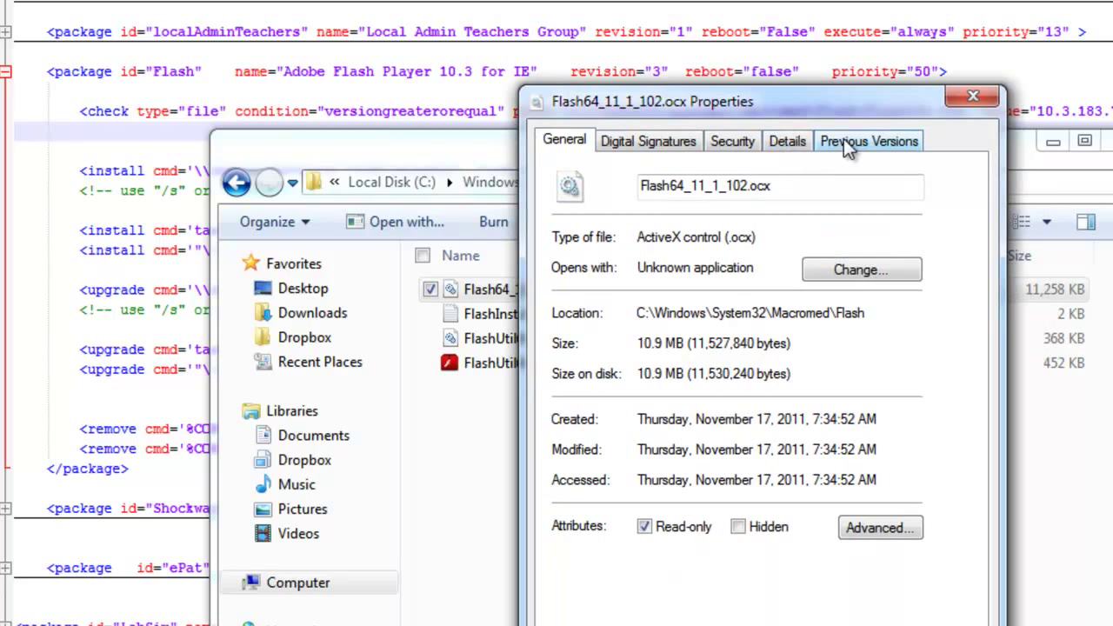
left_click(796, 139)
left_click(691, 275)
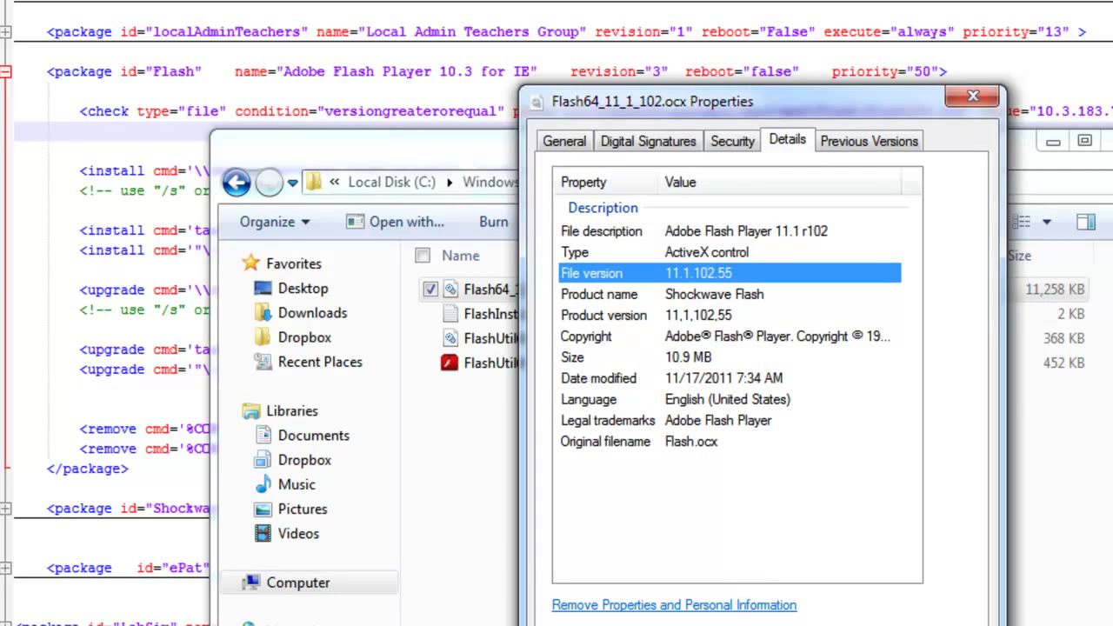
Step: Close the ocx properties and Flash folder, then highlight the install, upgrade and remove elements
key("Escape")
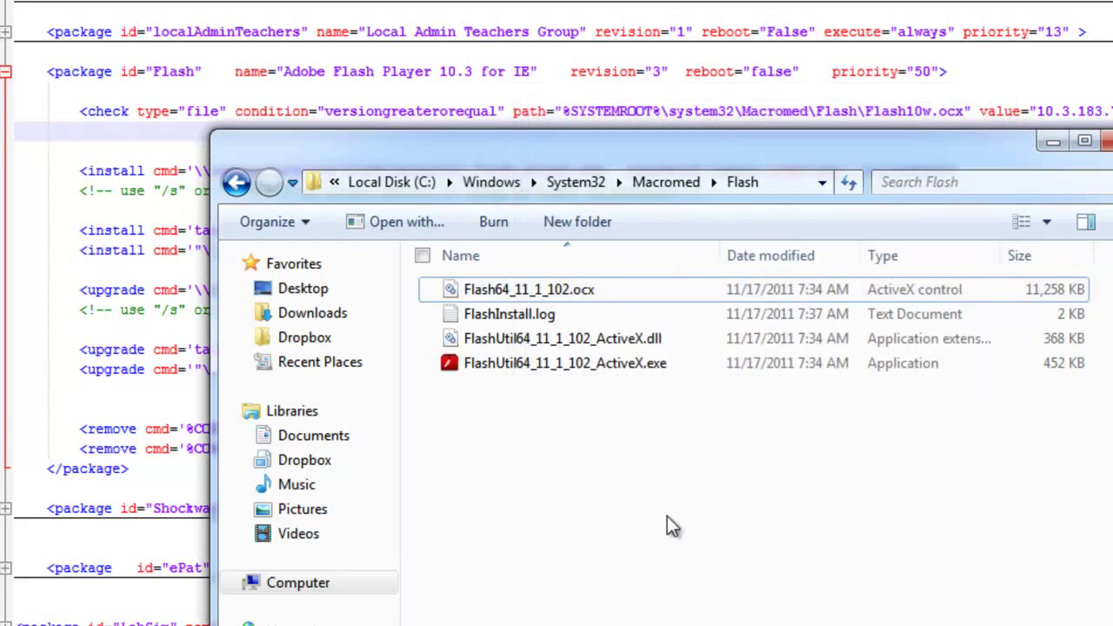
left_click(1104, 140)
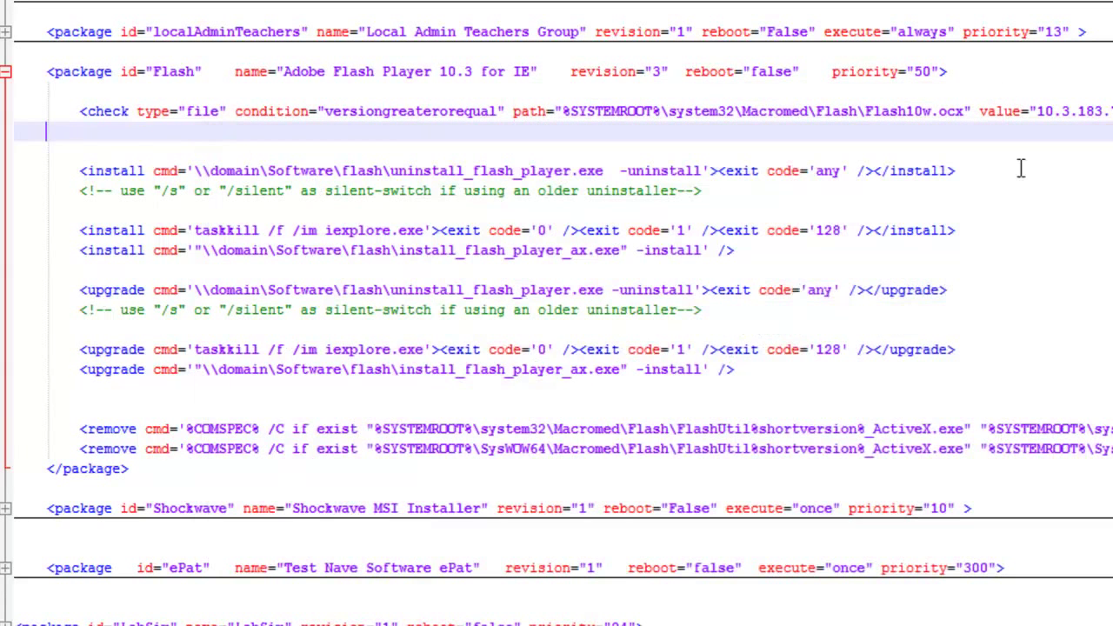
double_click(126, 171)
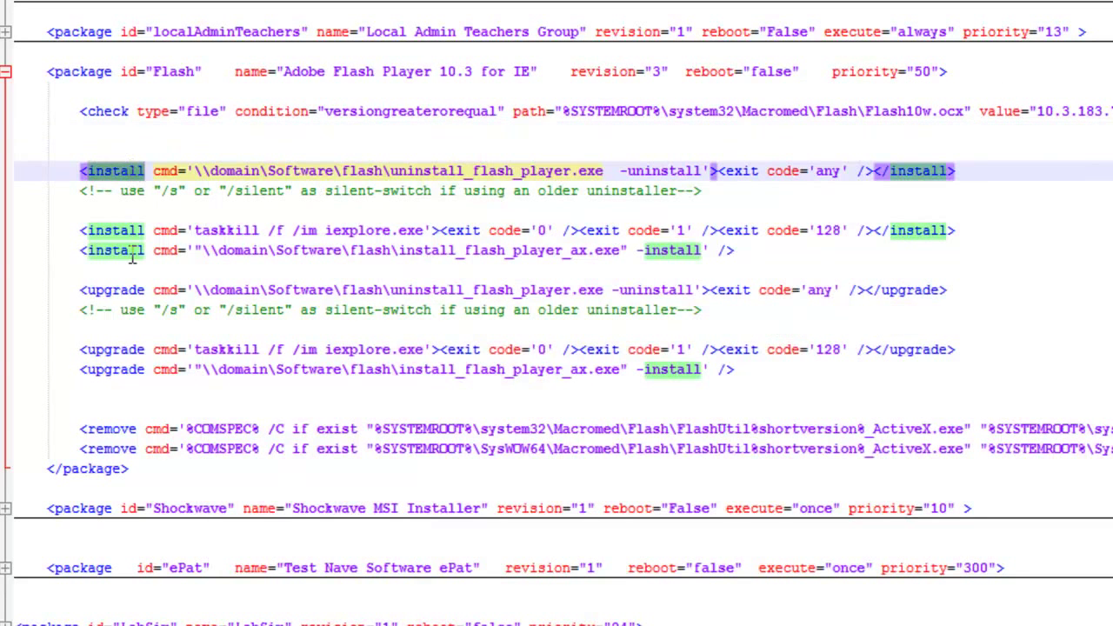
double_click(123, 290)
double_click(122, 428)
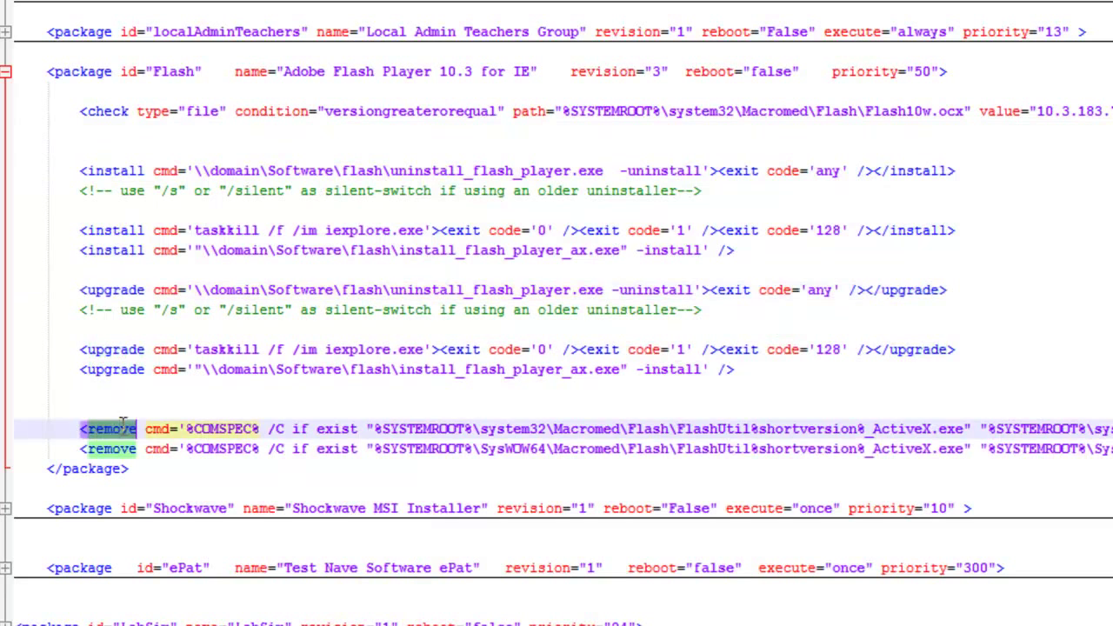
Step: Re-highlight install, upgrade and remove, then every Flash occurrence, and return to System32
double_click(126, 172)
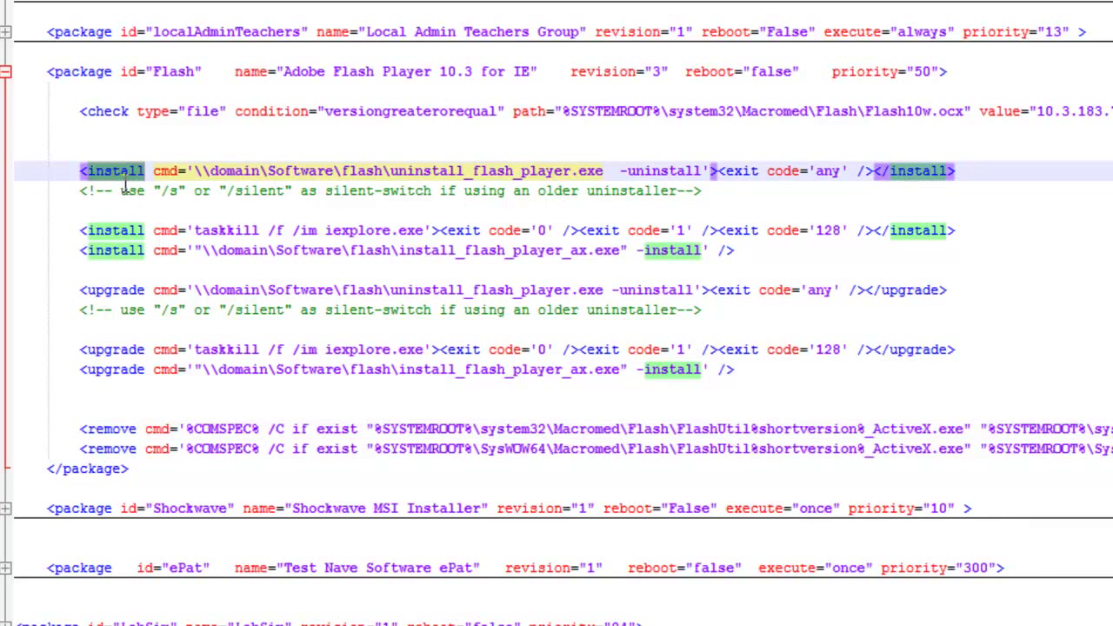
double_click(120, 289)
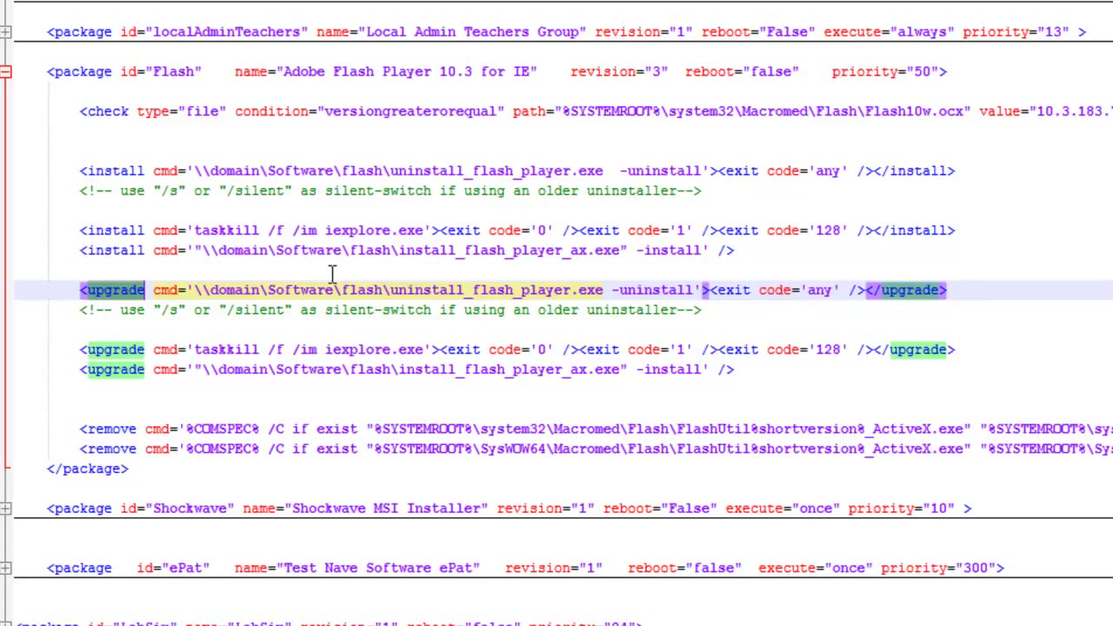
double_click(136, 428)
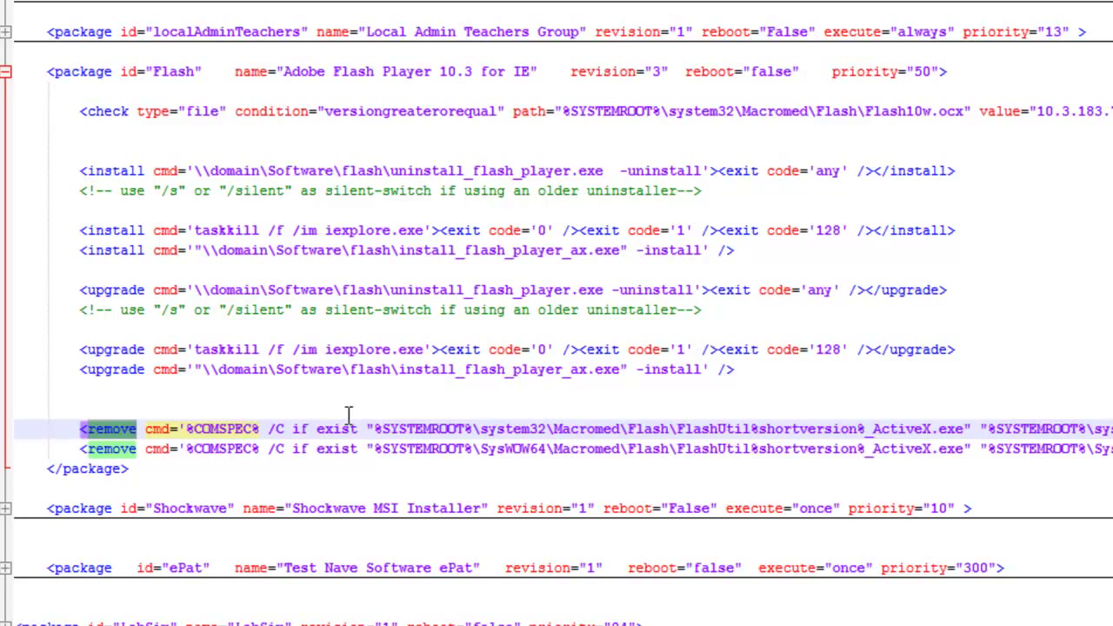
double_click(179, 73)
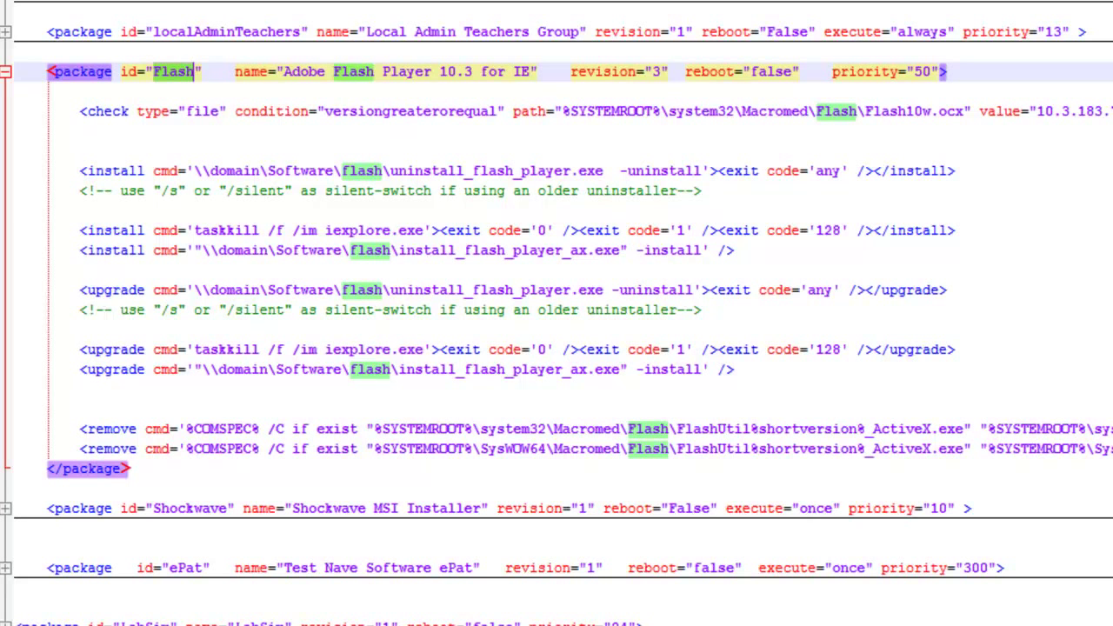
key("alt+Tab")
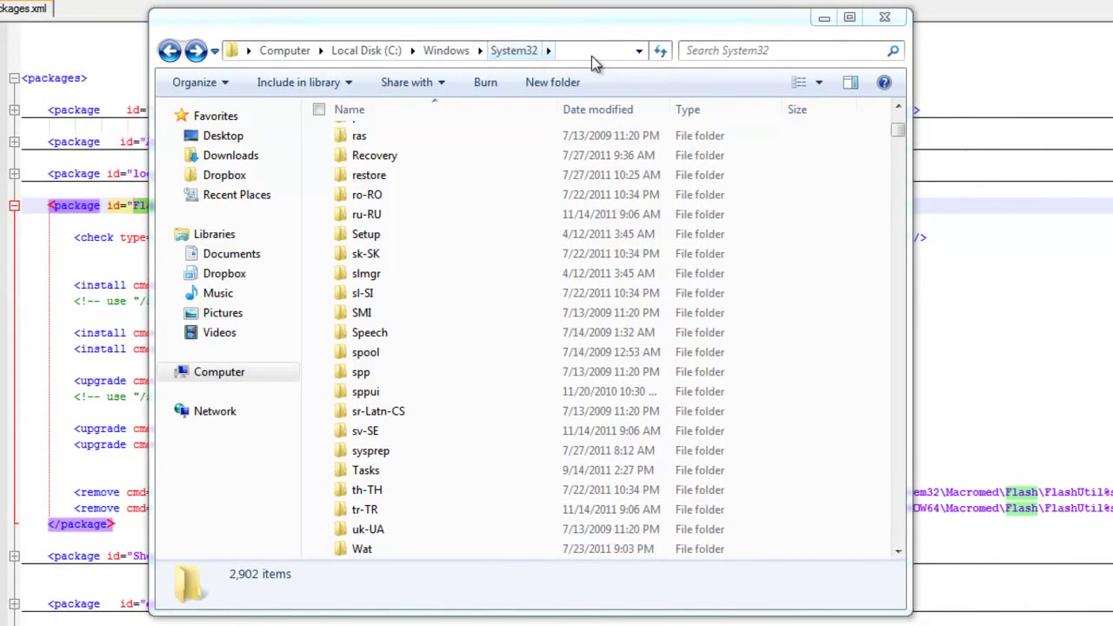
Step: Search System32 for 'wpkg' and open the found wpkg.xml with Edit with Notepad++
left_click(785, 48)
type("wpkg")
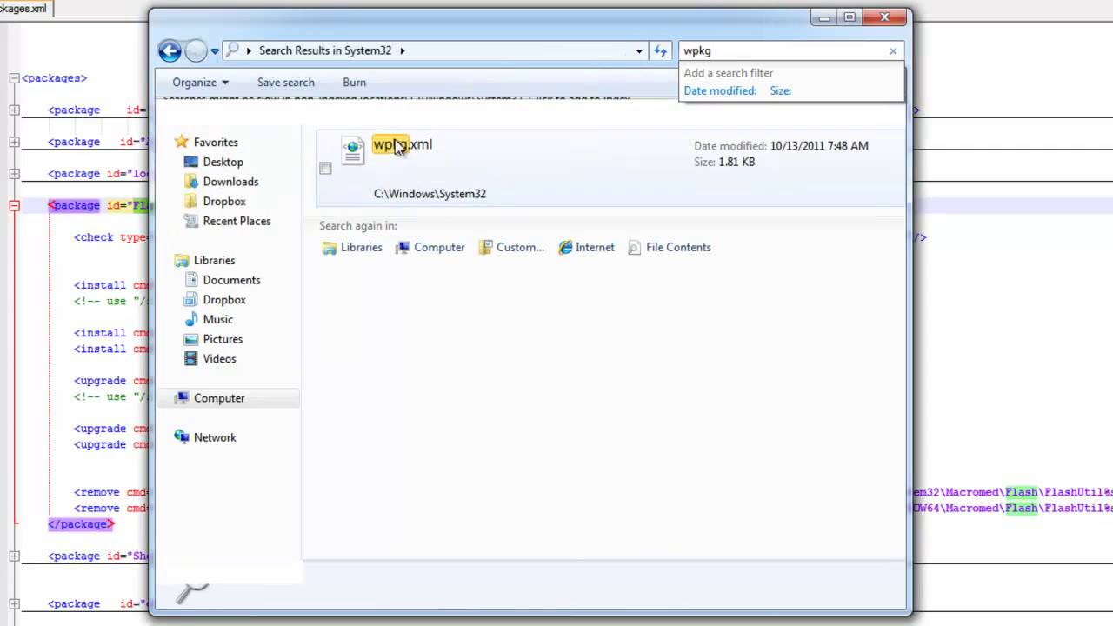
right_click(400, 158)
left_click(235, 256)
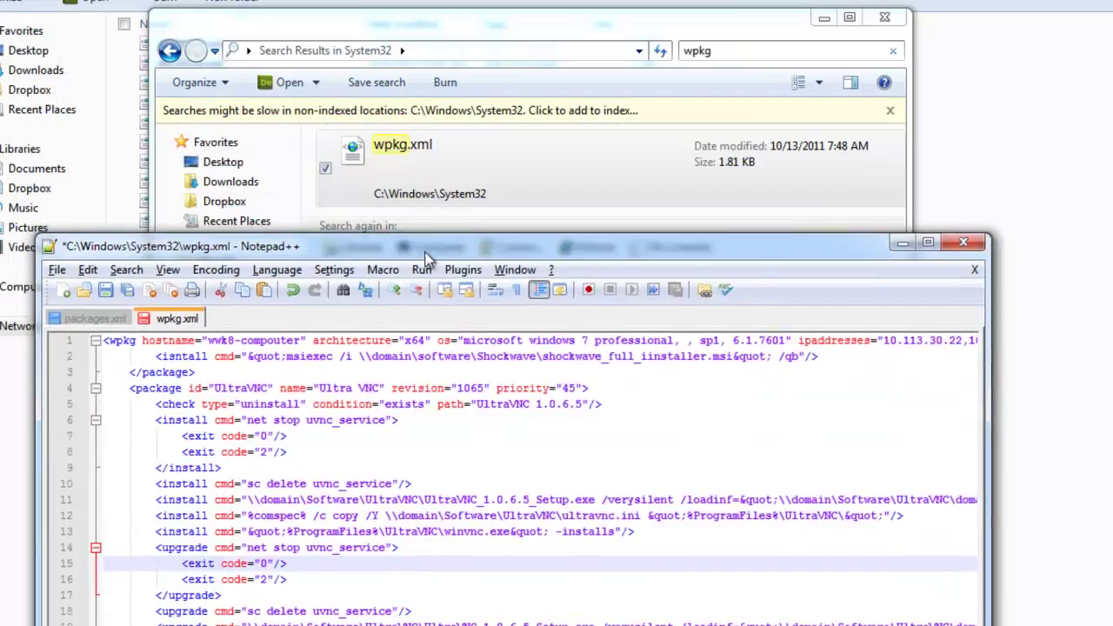
Step: Highlight every UltraVNC occurrence in wpkg.xml and select its remove commands
left_click_drag(484, 240, 465, 31)
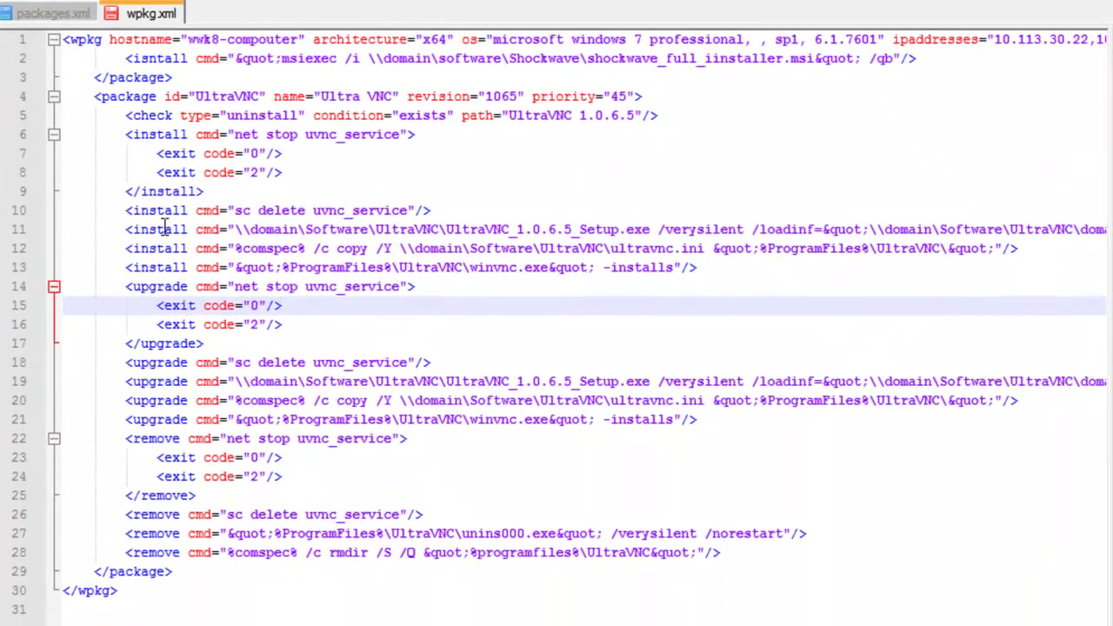
double_click(222, 97)
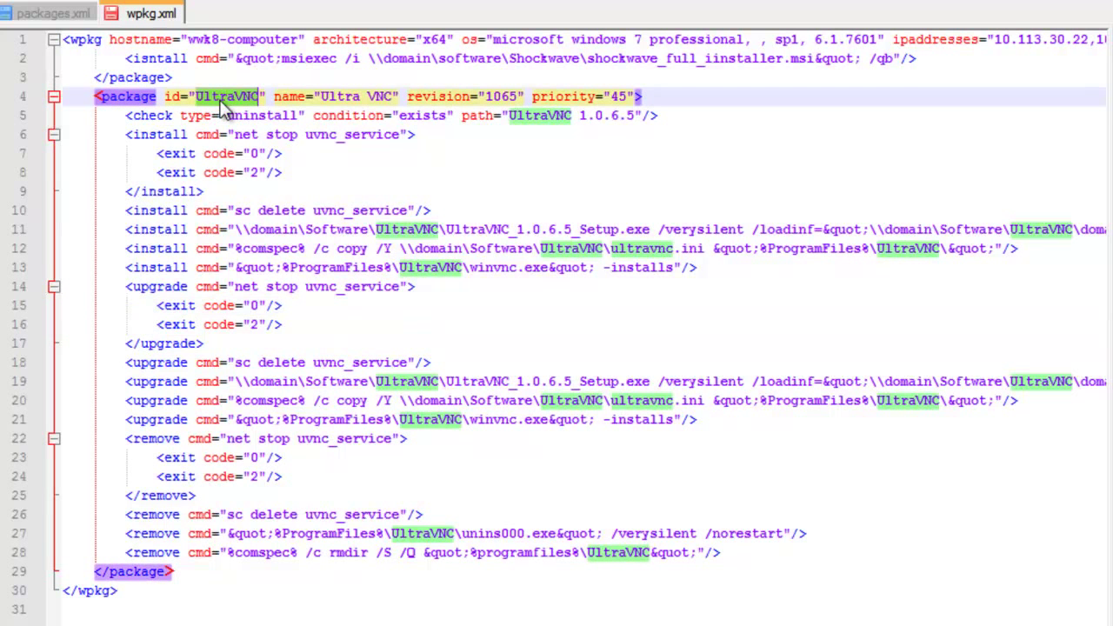
left_click_drag(131, 438, 75, 442)
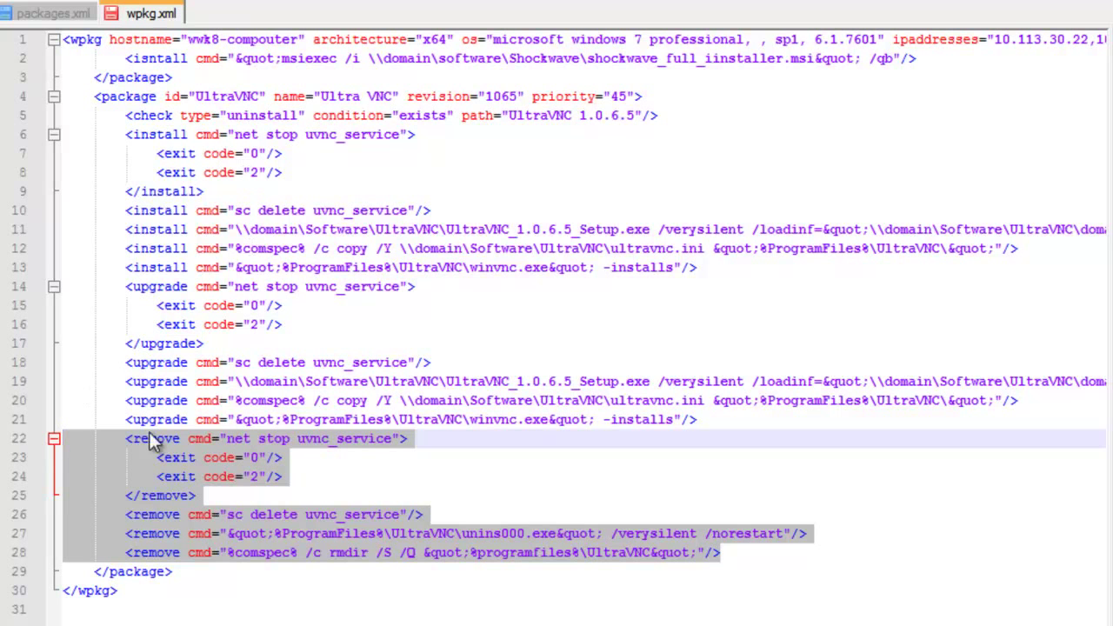
key("alt+Tab")
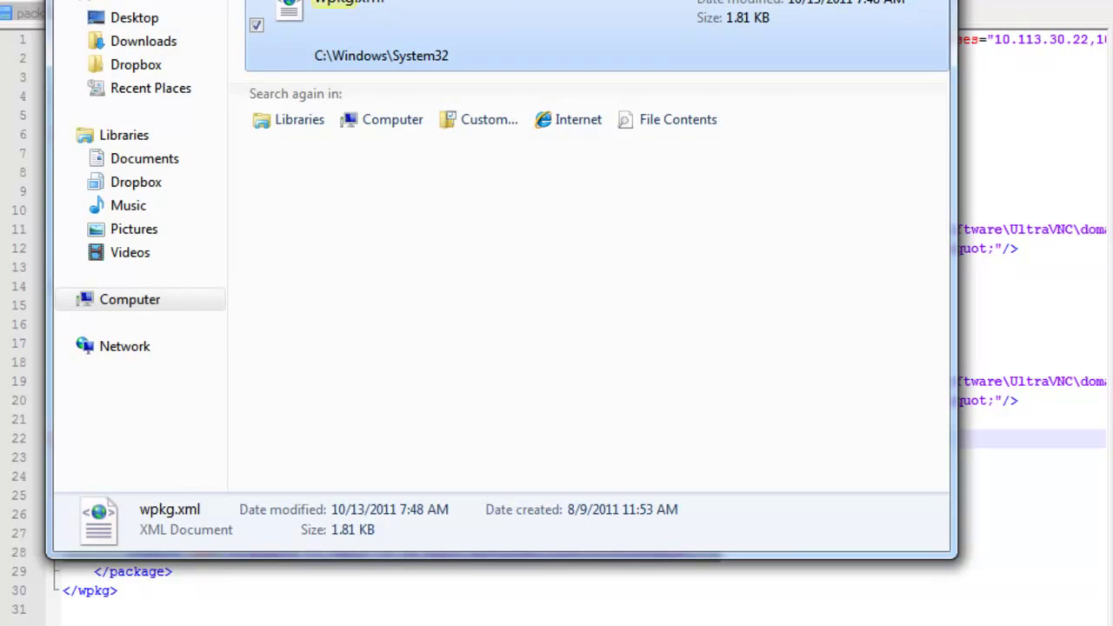
left_click(1003, 612)
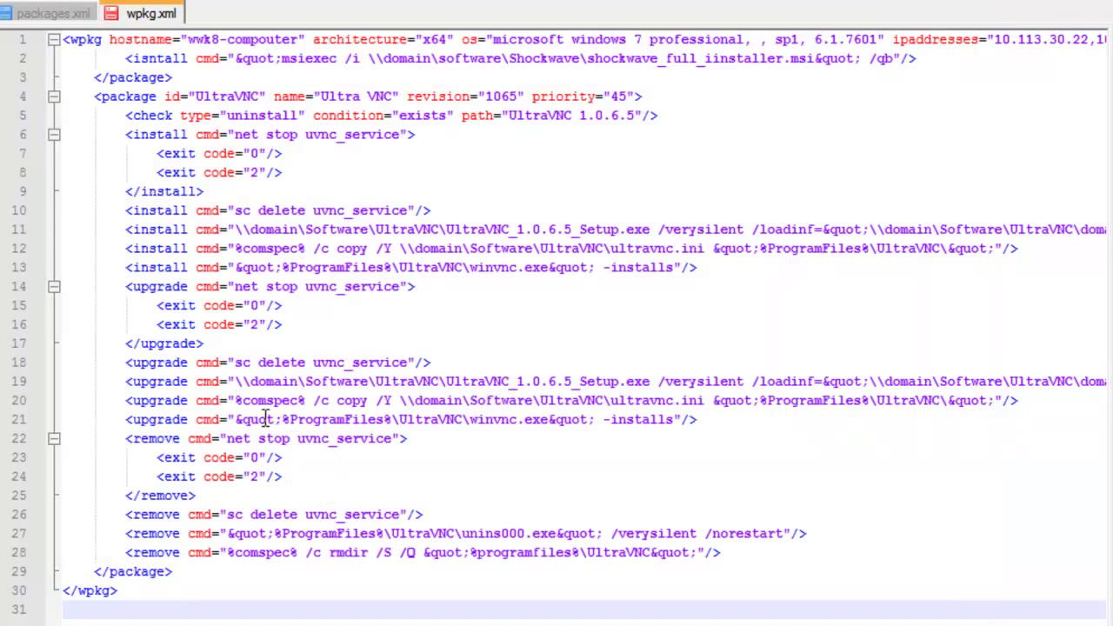
Step: Select the whole UltraVNC package block and its remove section, then close wpkg.xml from its tab
left_click(195, 578)
left_click_drag(194, 578, 35, 96)
left_click(412, 323)
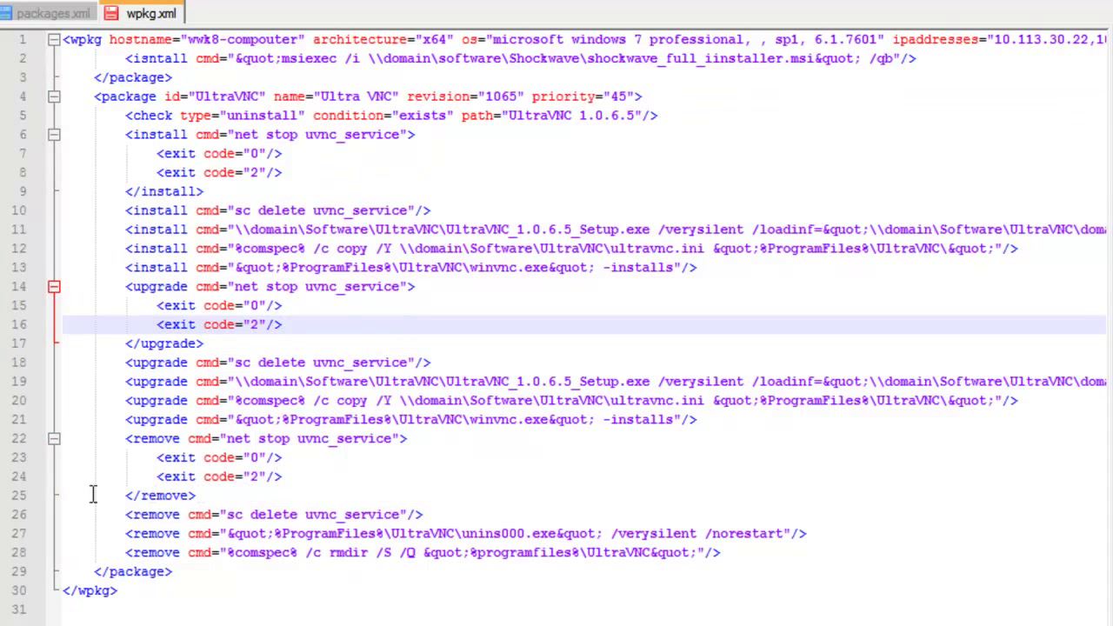
left_click_drag(124, 514, 719, 553)
left_click(717, 180)
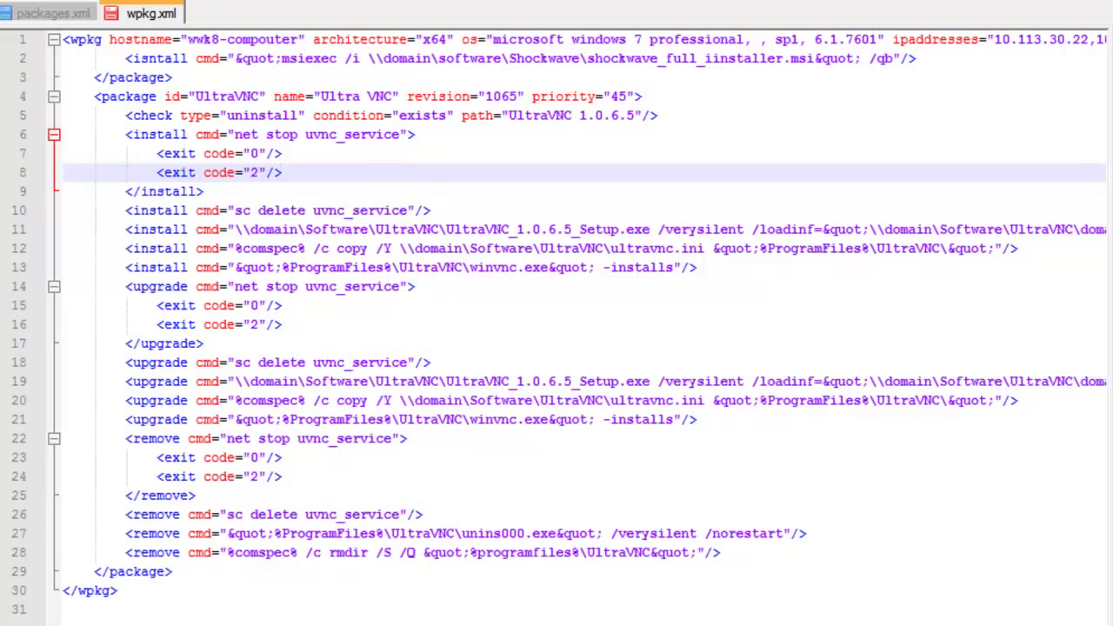
right_click(155, 24)
left_click(200, 32)
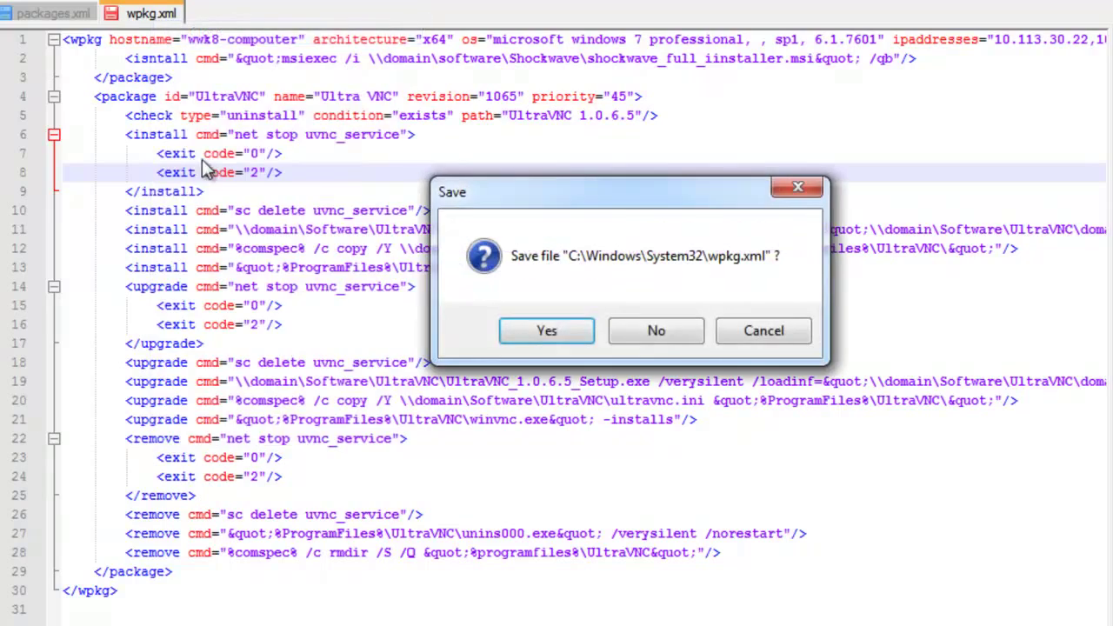
left_click(646, 332)
scroll(437, 367, "down", 4)
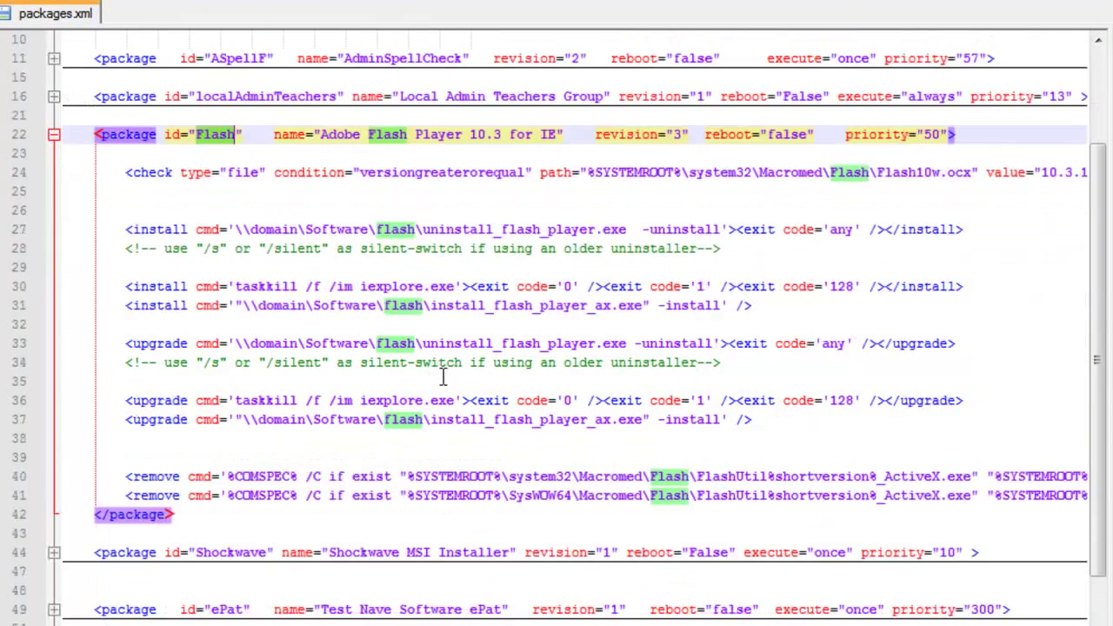
scroll(274, 313, "up", 1)
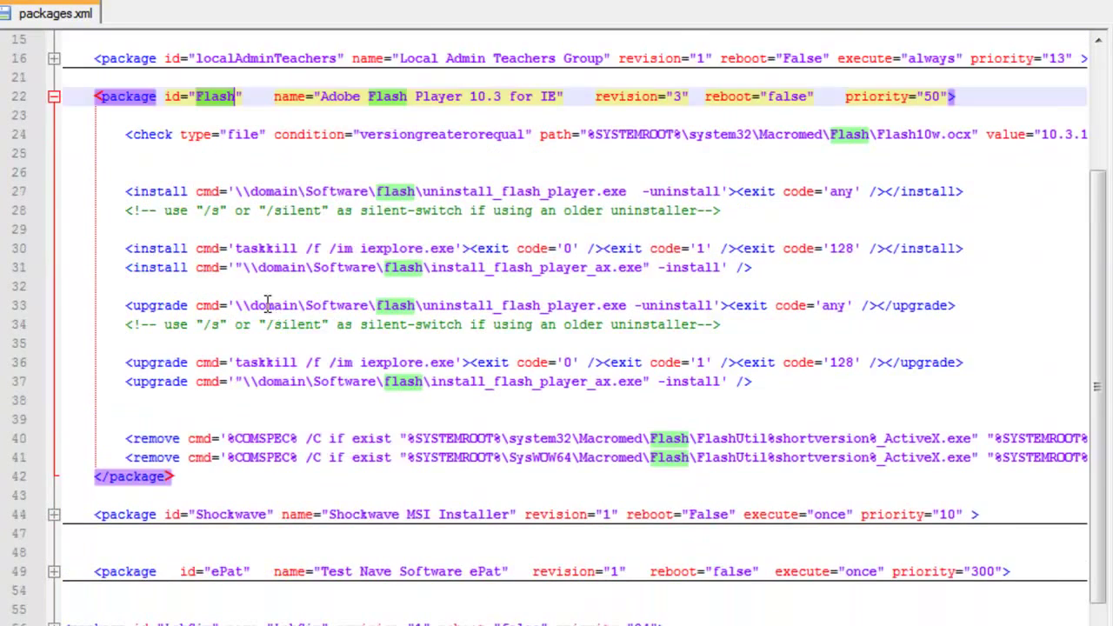
left_click(172, 191)
double_click(172, 191)
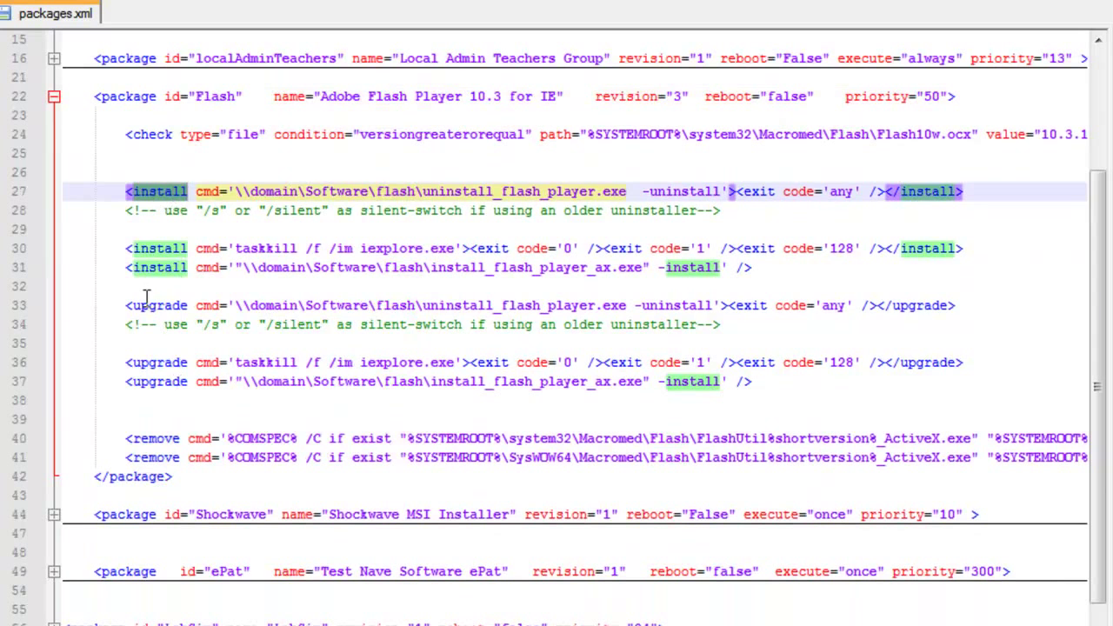
double_click(147, 305)
double_click(155, 439)
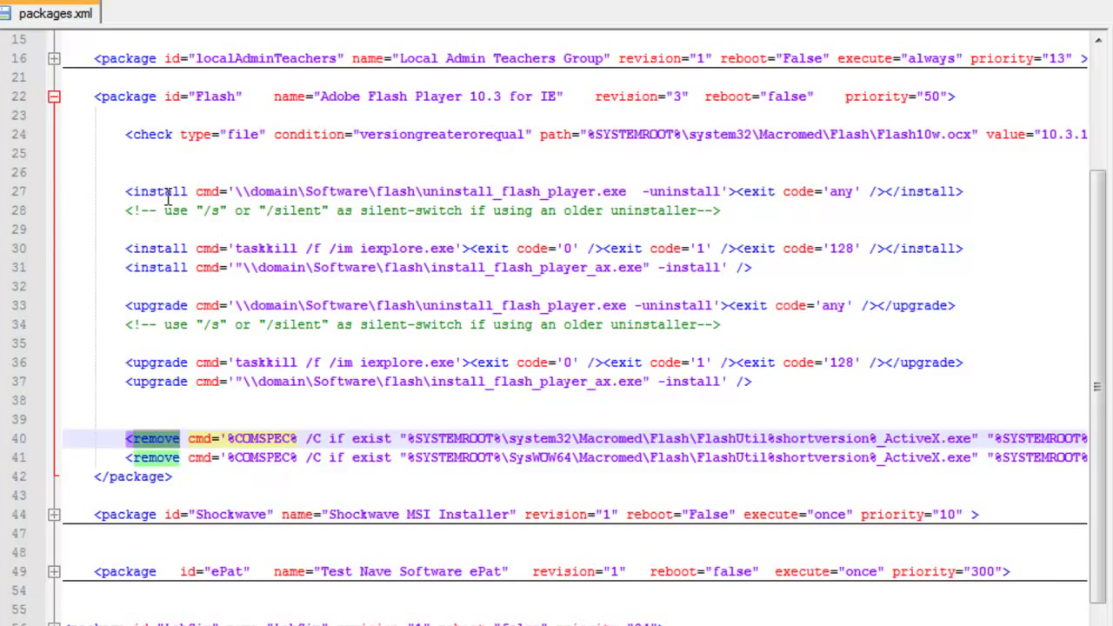
double_click(167, 191)
double_click(260, 192)
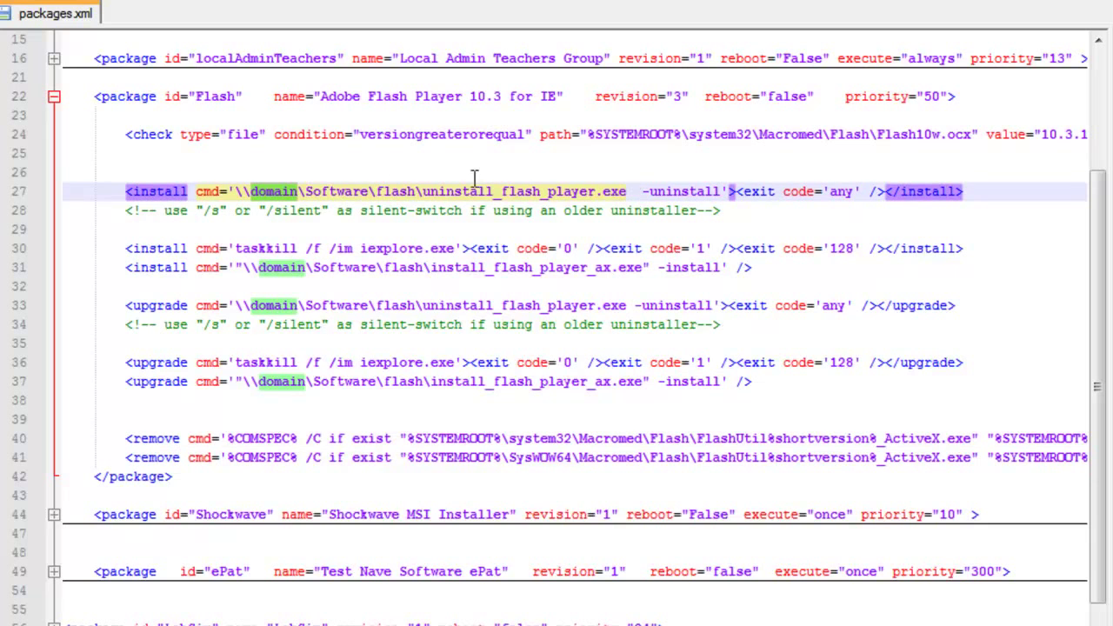
left_click(296, 192)
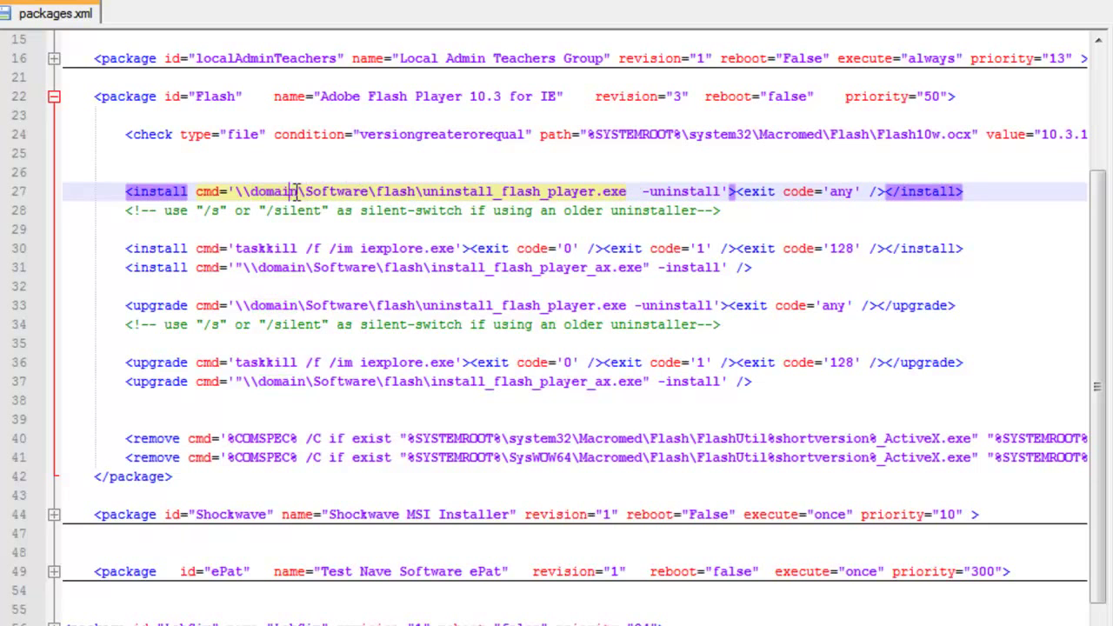
double_click(684, 191)
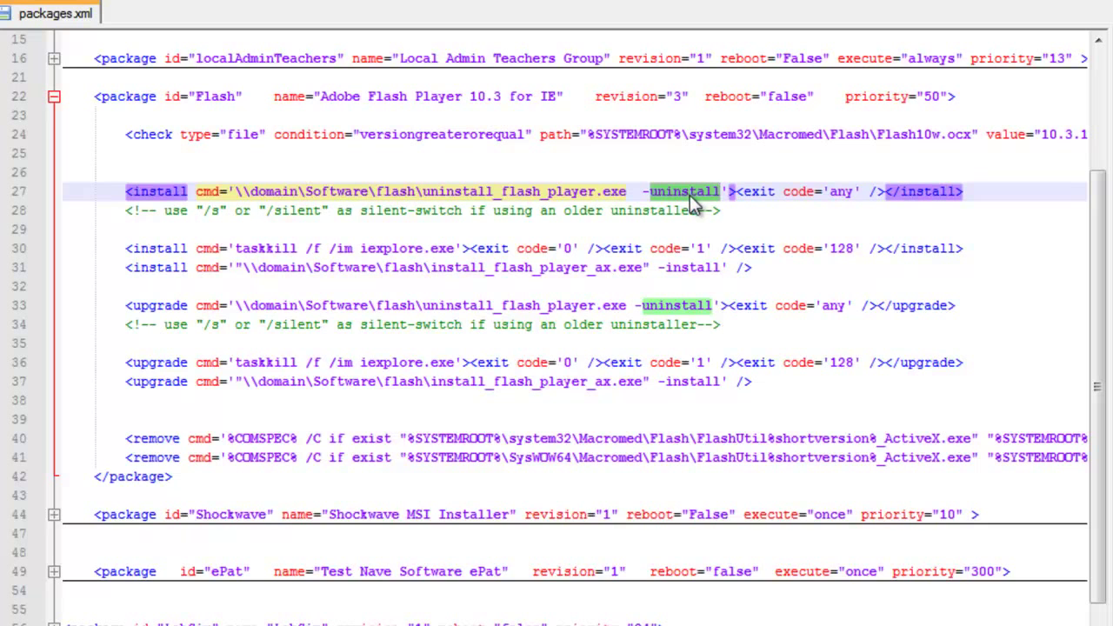
left_click(702, 281)
left_click(705, 267)
double_click(707, 263)
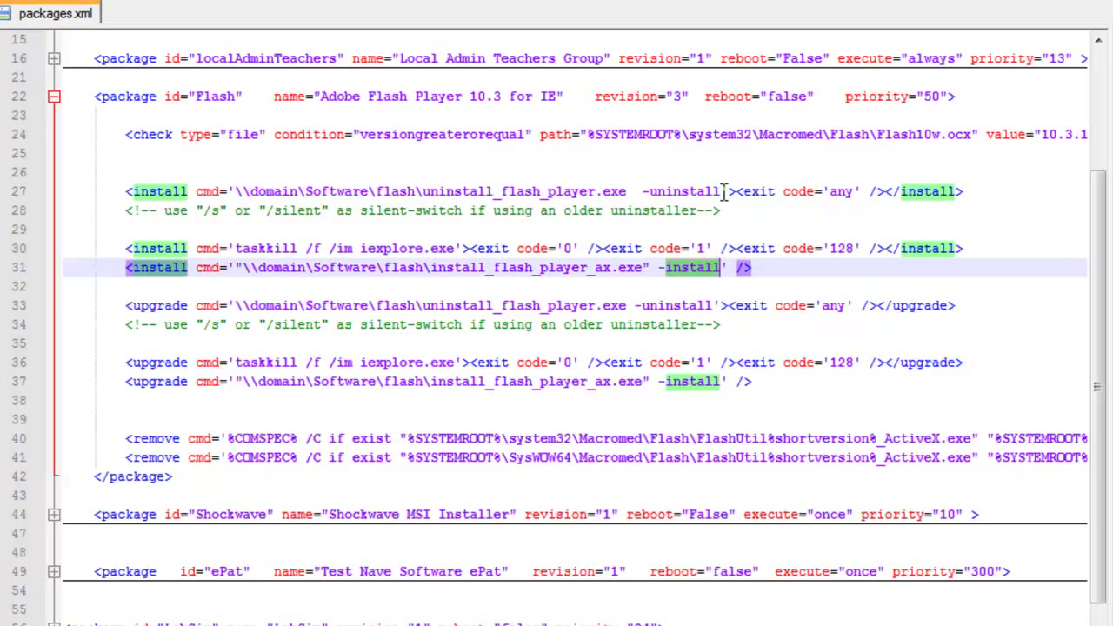
double_click(841, 192)
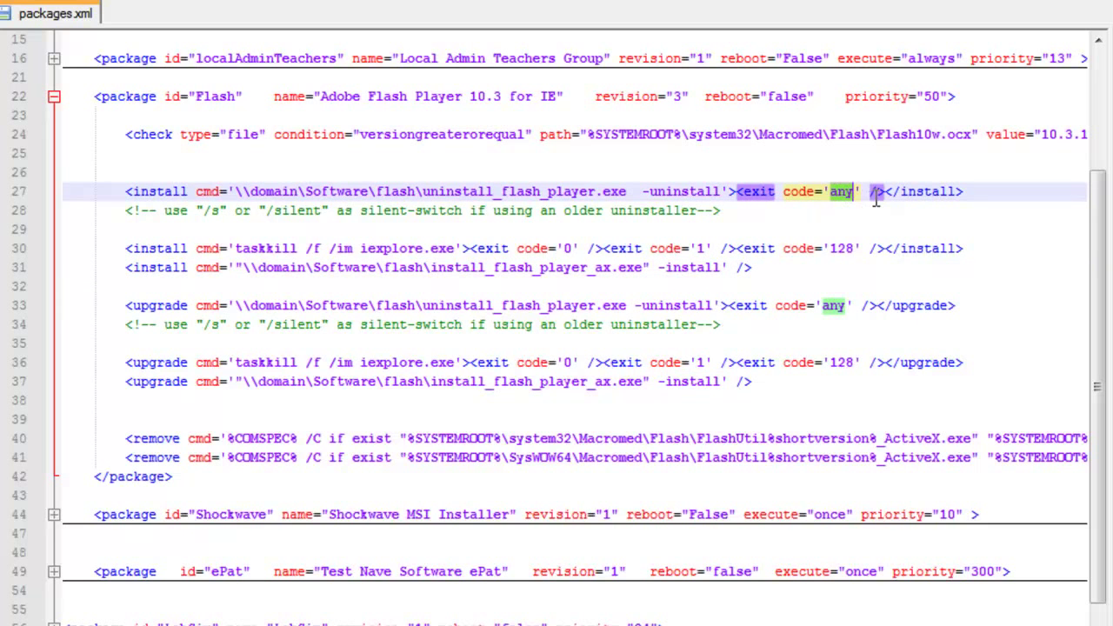
left_click_drag(885, 191, 737, 196)
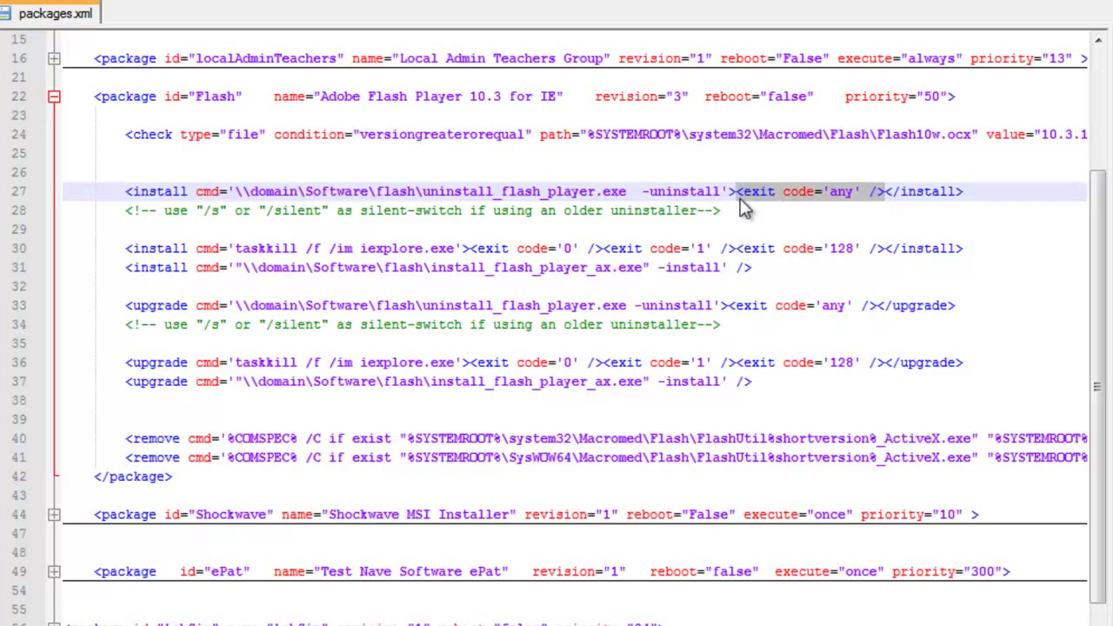
left_click(736, 196)
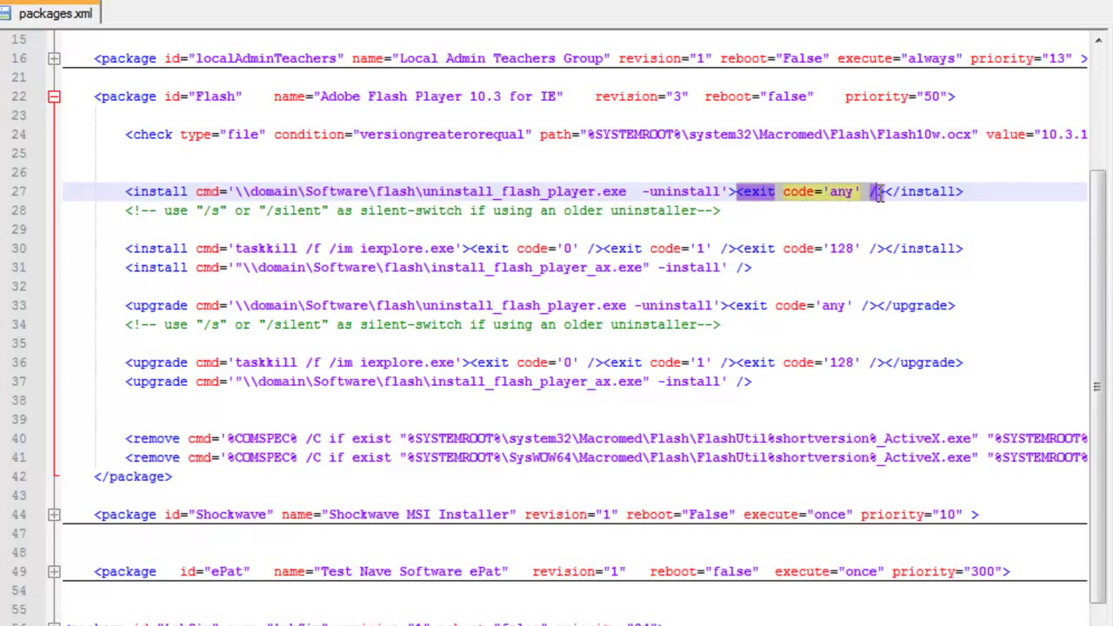
left_click(791, 229)
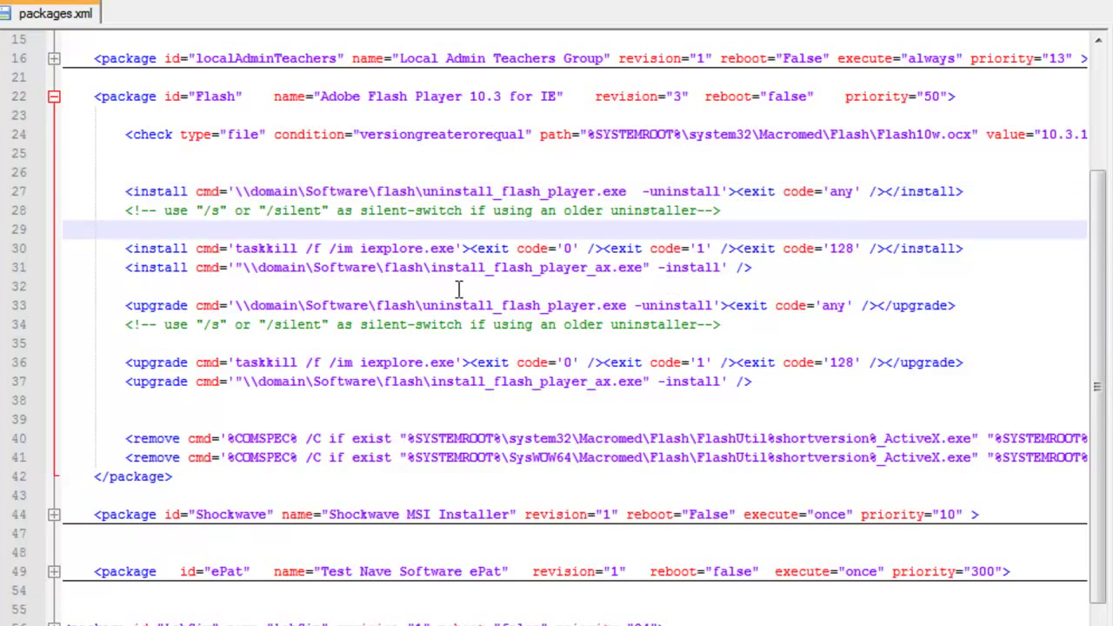
left_click(461, 193)
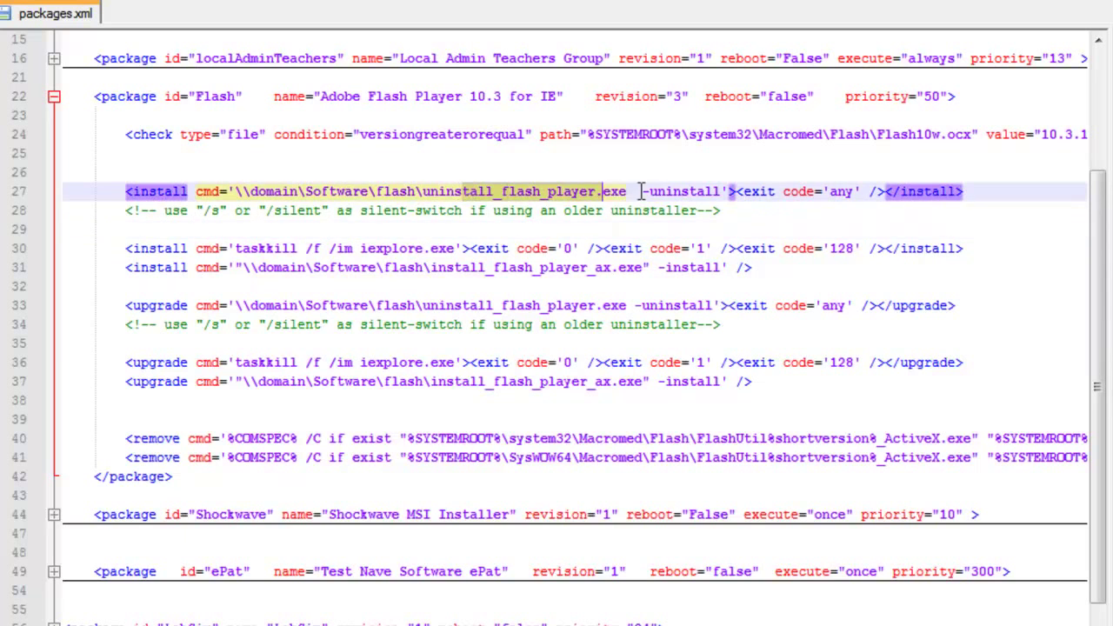
left_click(259, 251)
double_click(260, 250)
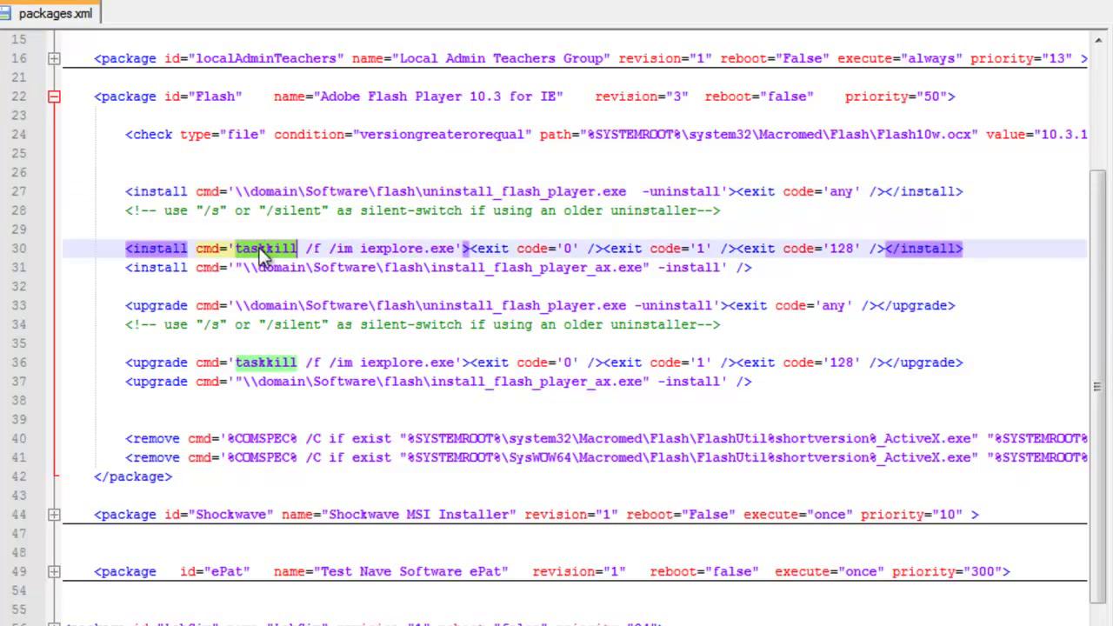
left_click(310, 246)
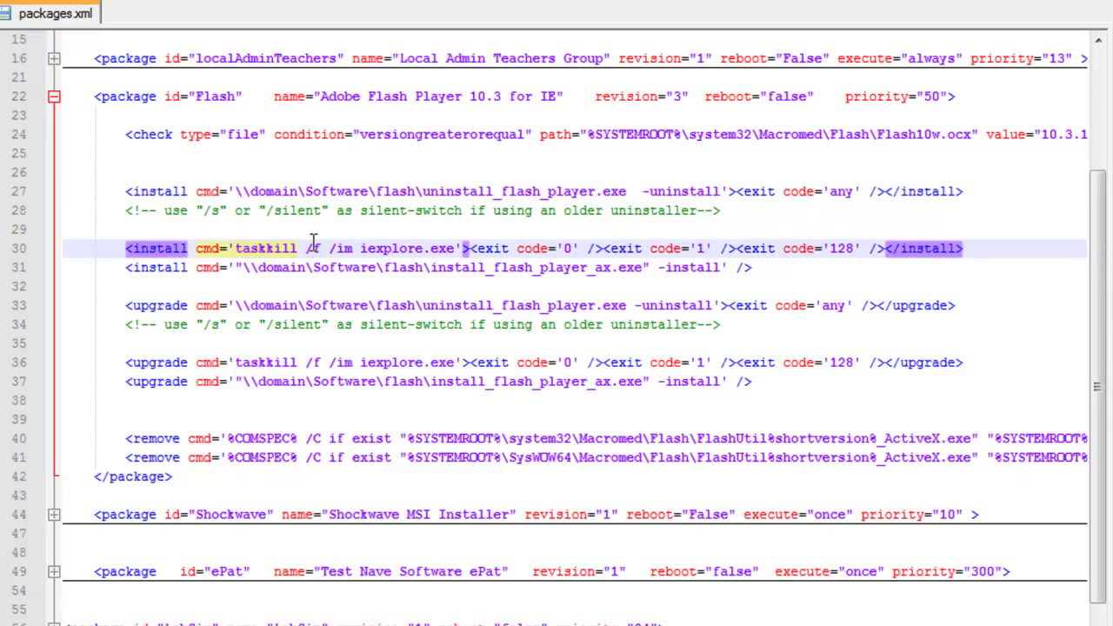
left_click_drag(455, 250, 360, 250)
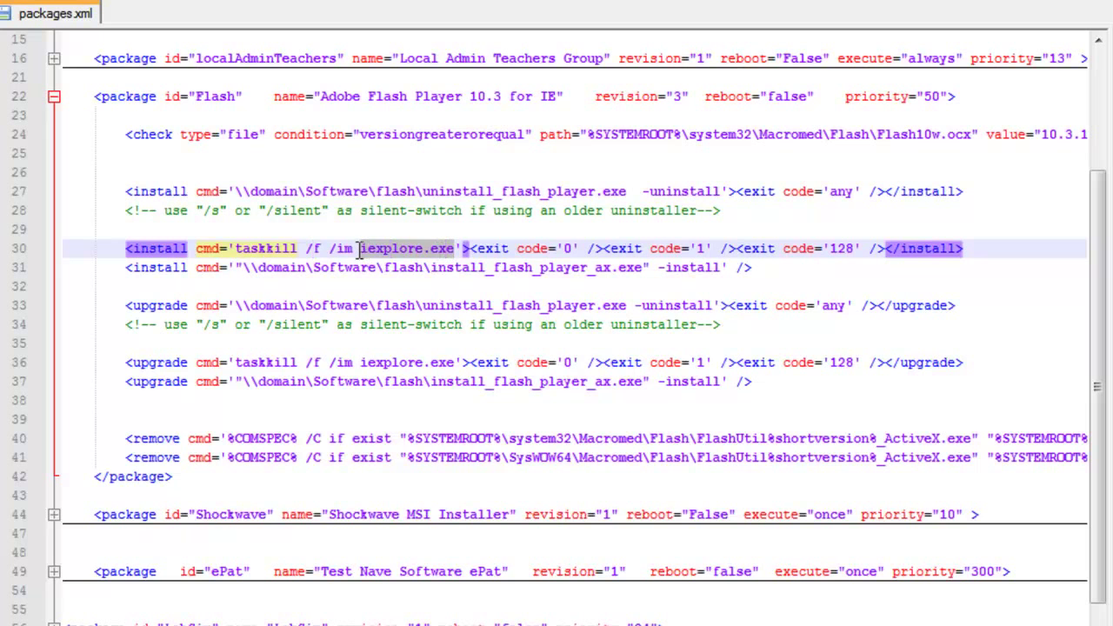
double_click(278, 248)
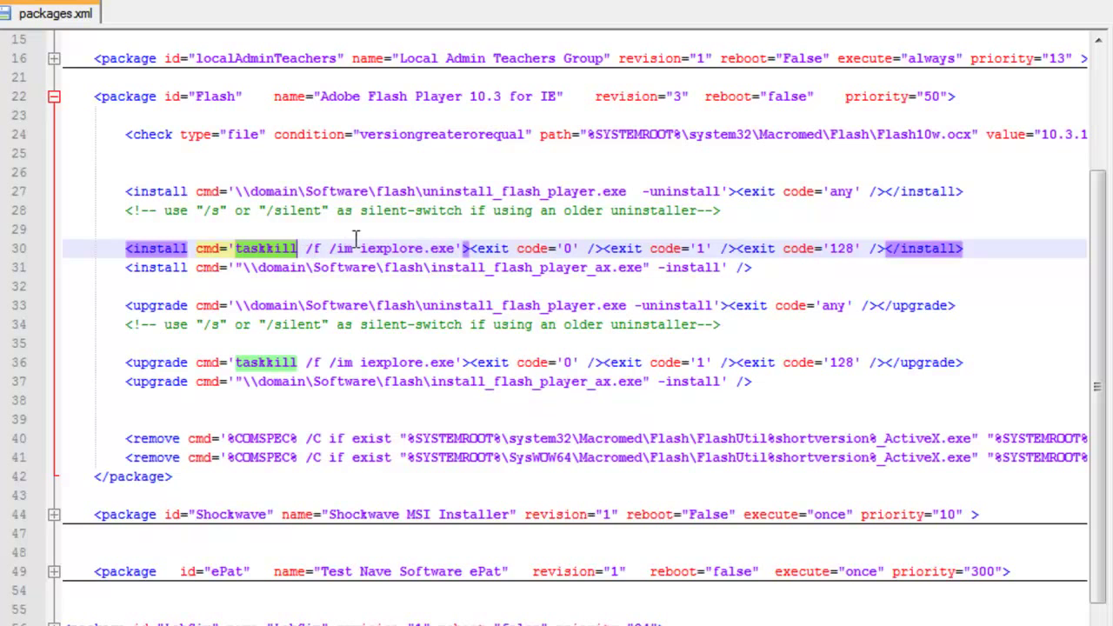
double_click(382, 248)
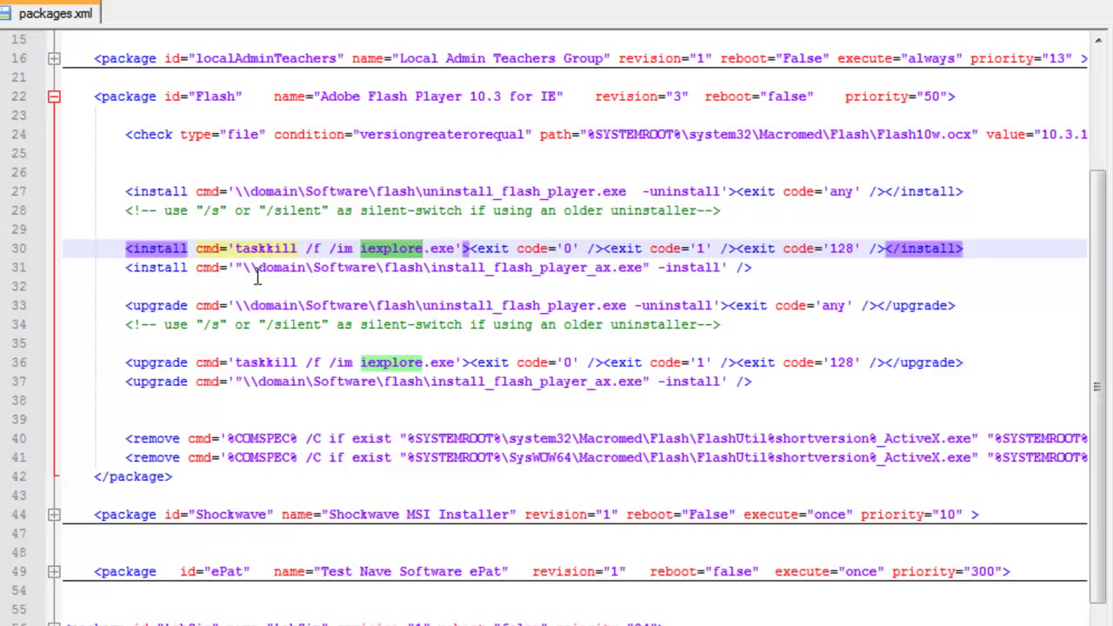
left_click_drag(258, 269, 556, 269)
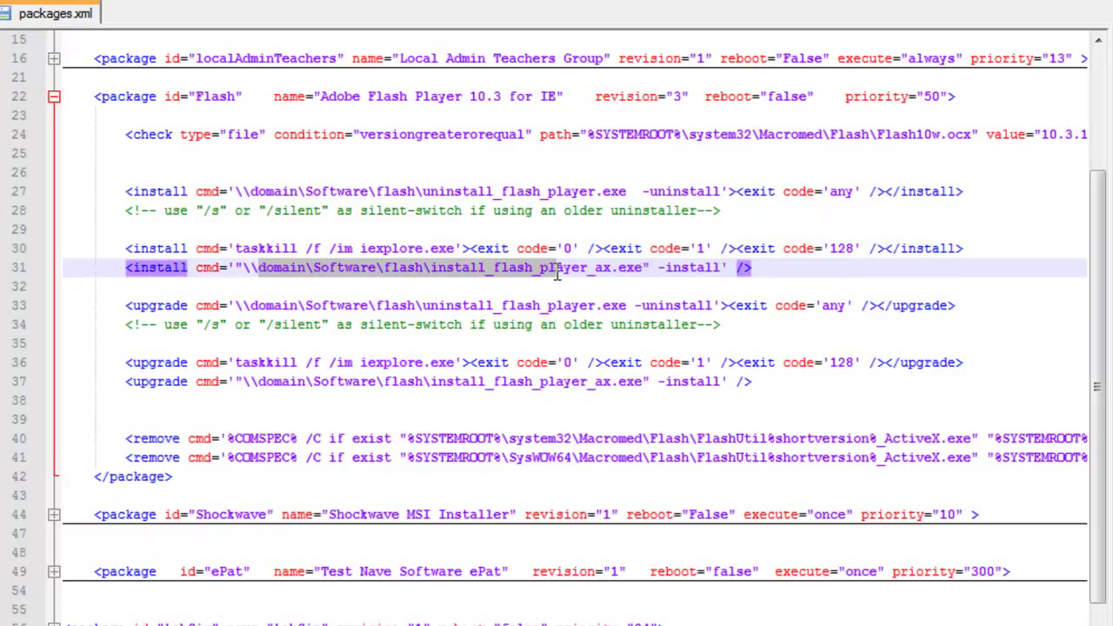
left_click(631, 266)
left_click(552, 285)
left_click(439, 269)
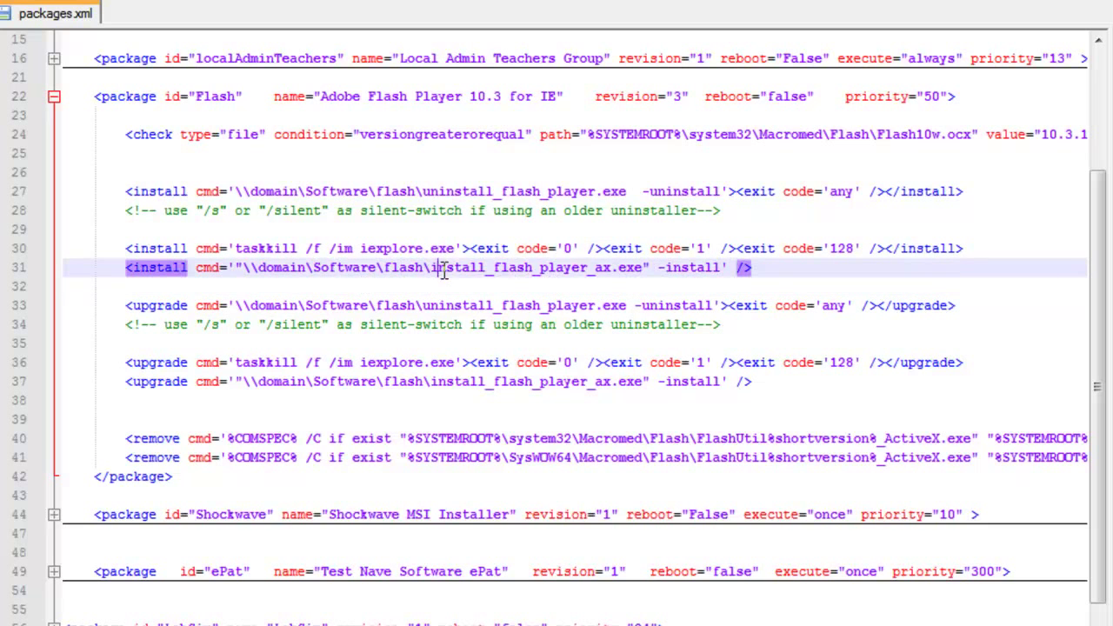
left_click(687, 269)
double_click(687, 269)
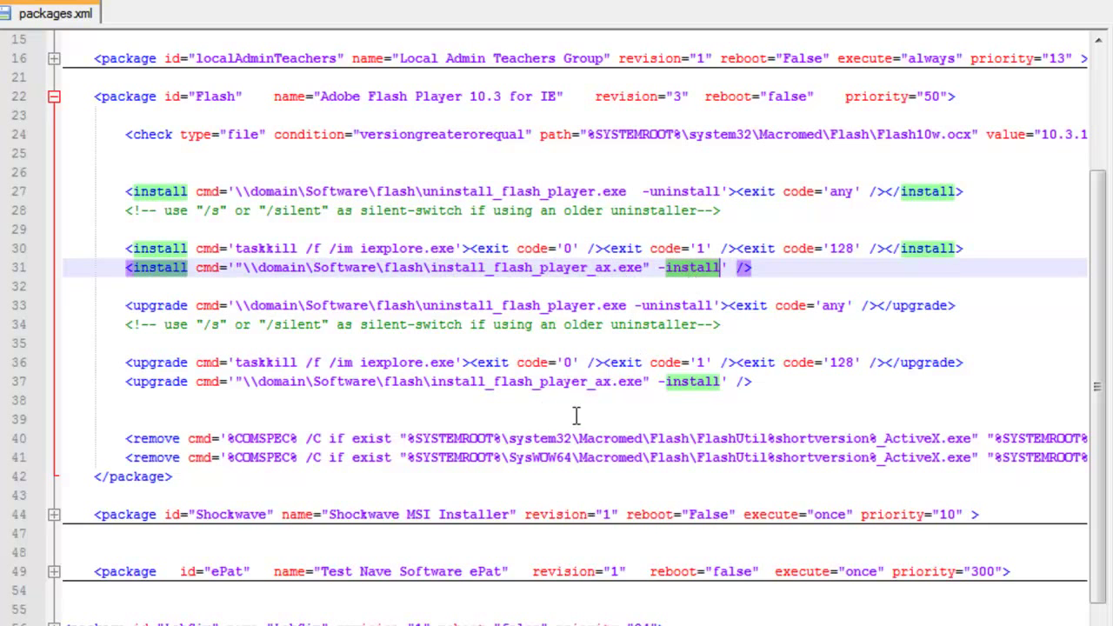
left_click(179, 265)
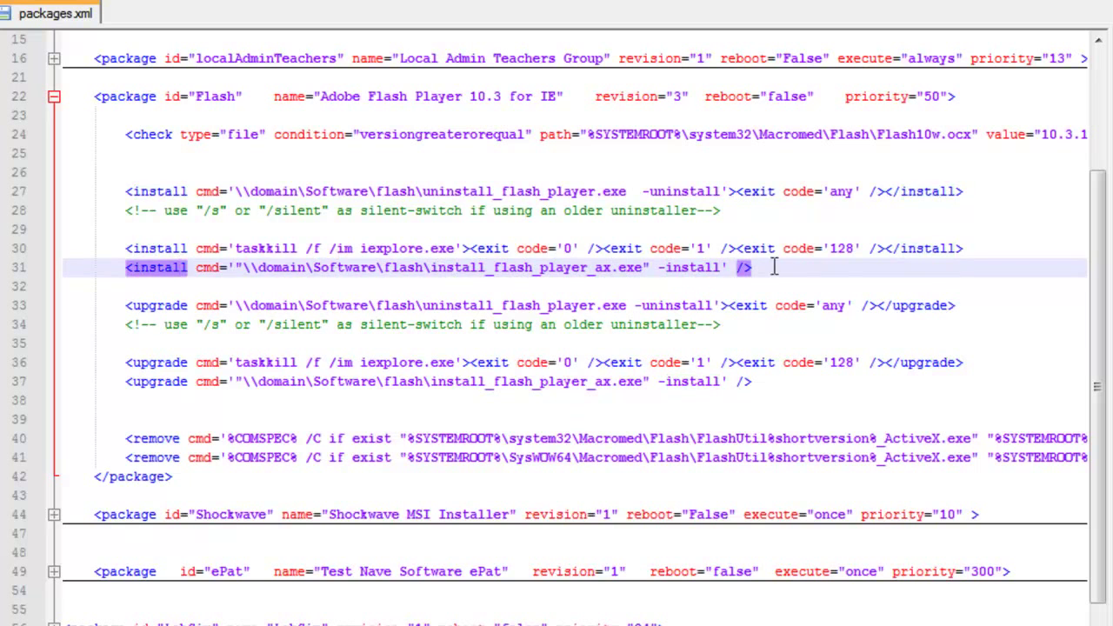
left_click_drag(763, 268, 64, 190)
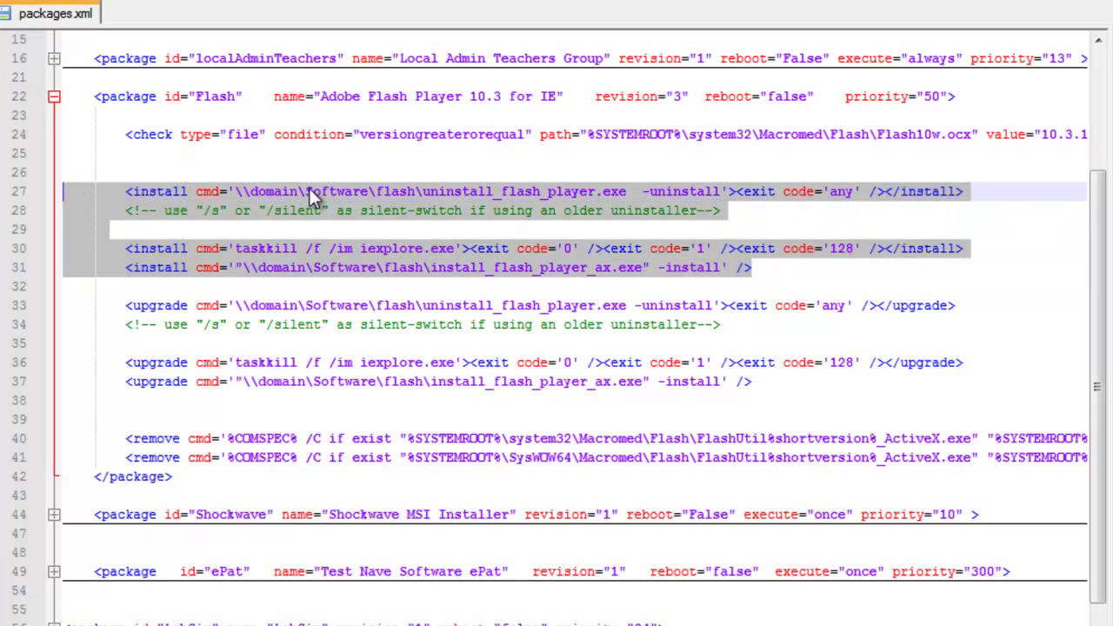
left_click(311, 189)
left_click_drag(235, 249, 500, 246)
left_click_drag(267, 270, 722, 271)
double_click(674, 268)
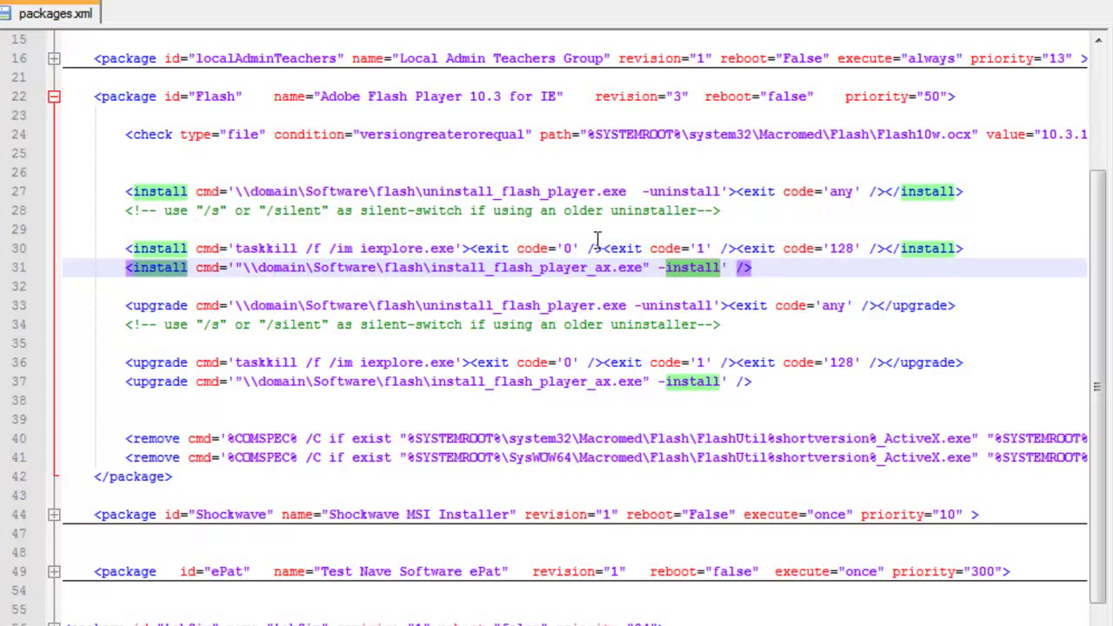
left_click_drag(600, 248, 869, 249)
left_click(456, 287)
scroll(456, 305, "up", 1)
double_click(157, 193)
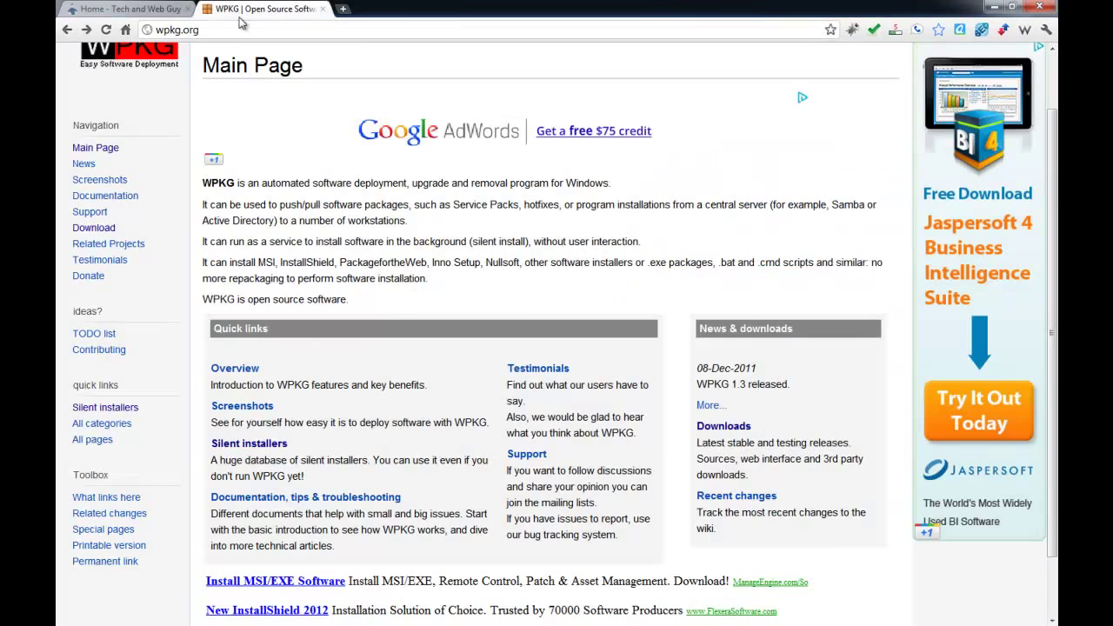
Step: On wpkg.org, go via 'Documentation, tips & troubleshooting' to the Configuration files packages.xml page
scroll(354, 410, "down", 2)
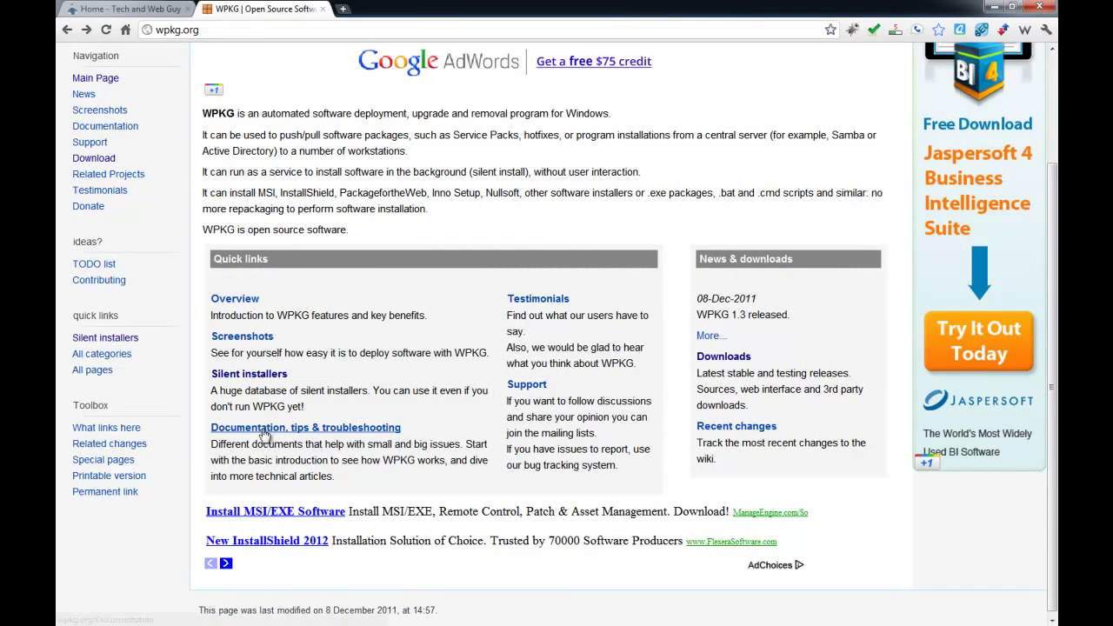
left_click(300, 433)
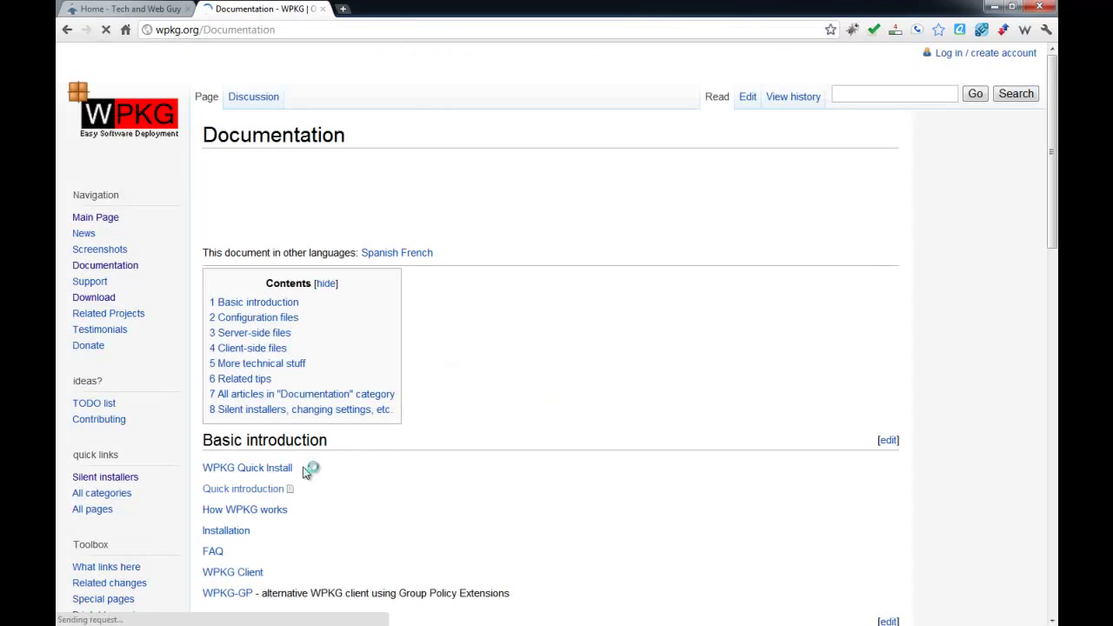
scroll(385, 464, "down", 2)
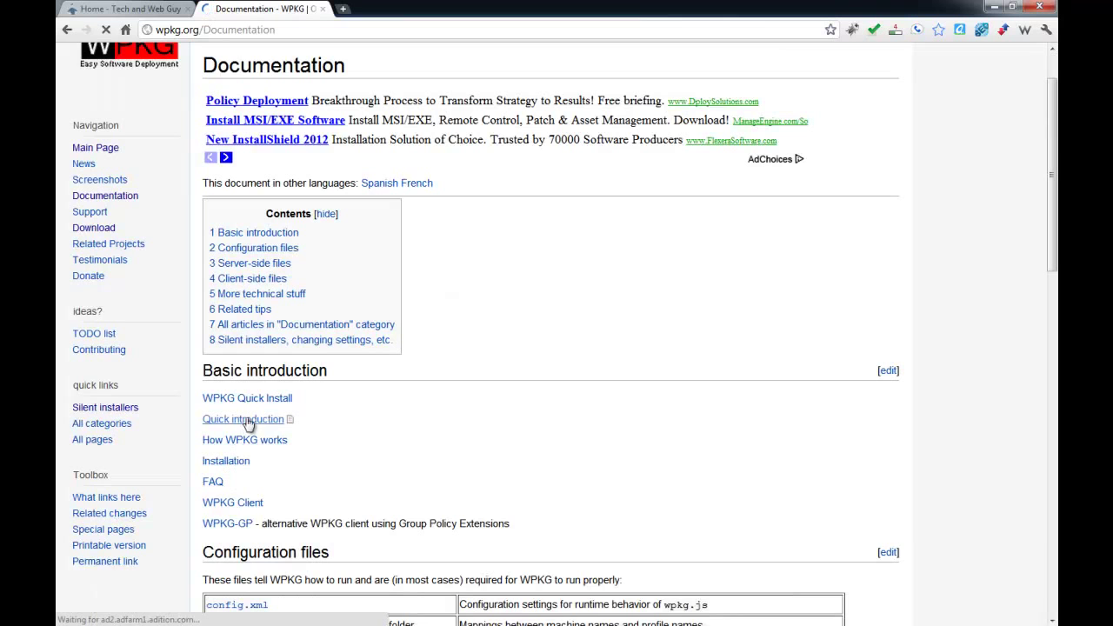
scroll(462, 415, "down", 3)
scroll(461, 415, "down", 1)
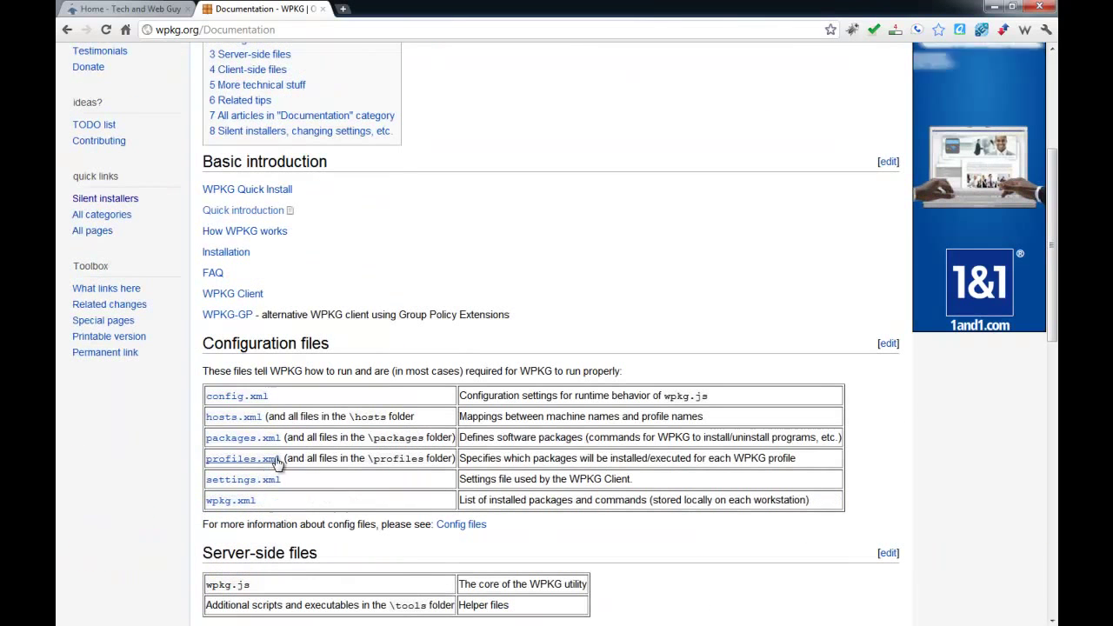
left_click(252, 442)
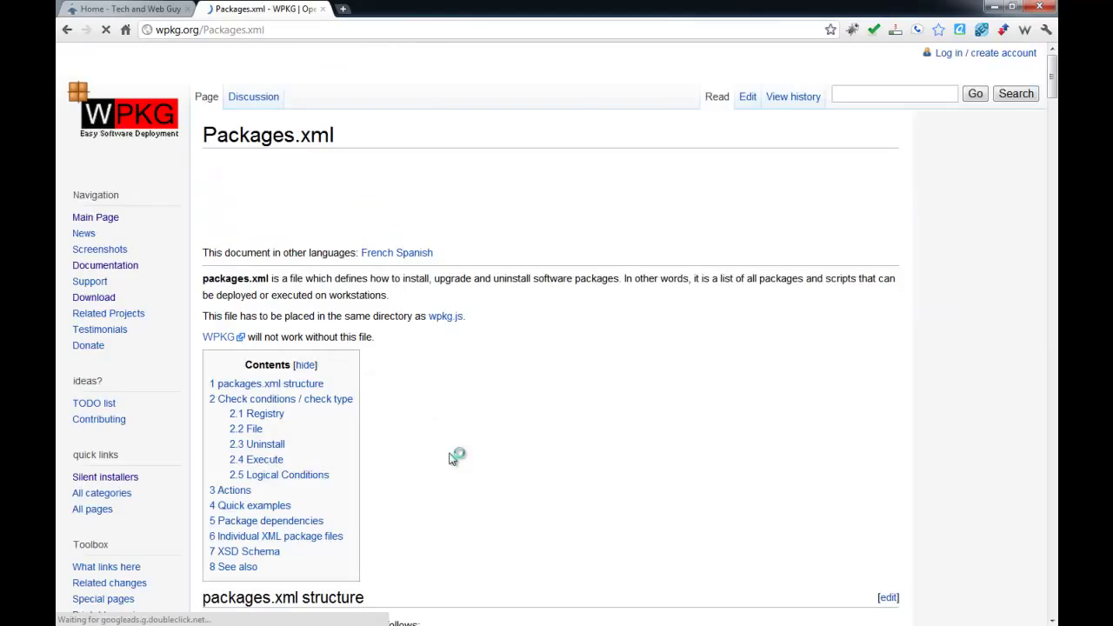
scroll(455, 455, "down", 8)
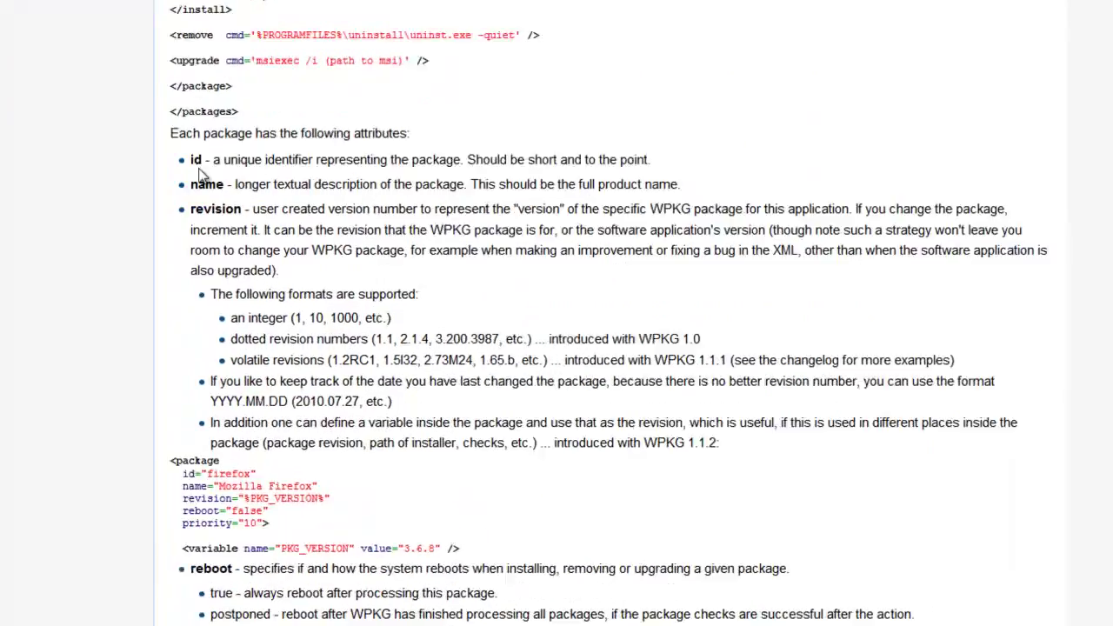
double_click(223, 199)
double_click(230, 219)
double_click(243, 252)
triple_click(186, 149)
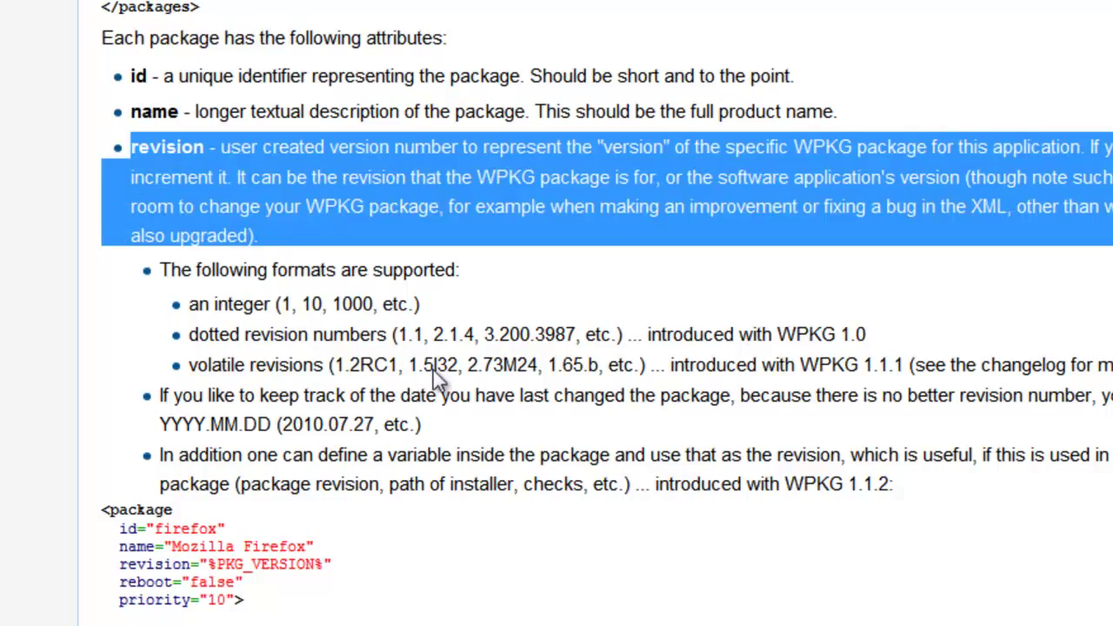
scroll(433, 371, "down", 4)
scroll(178, 417, "down", 10)
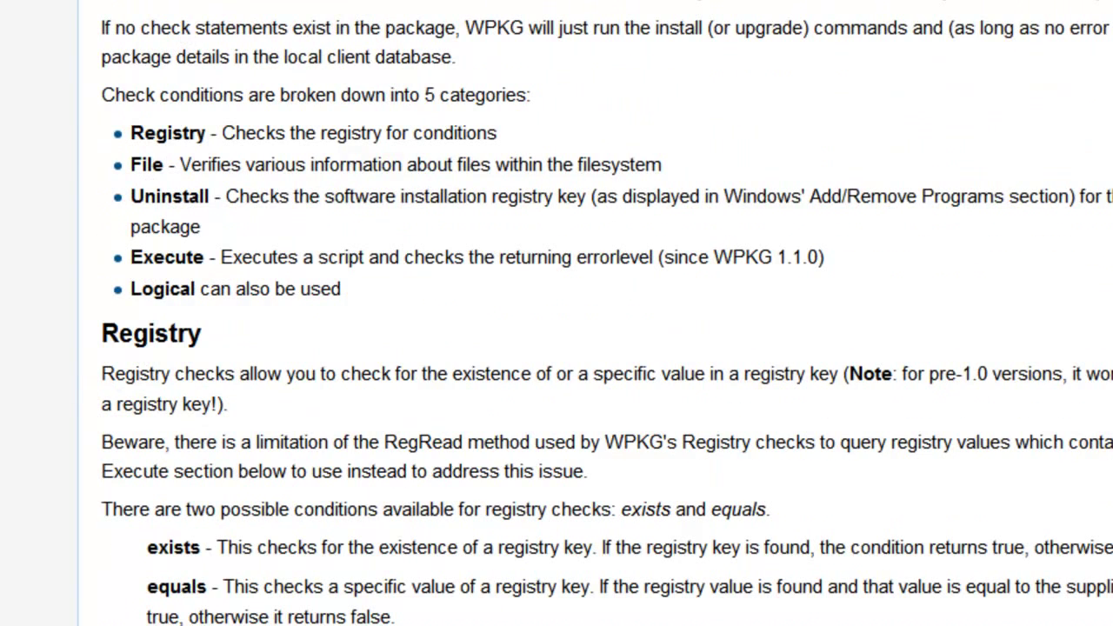
double_click(149, 139)
left_click(149, 159)
double_click(150, 161)
double_click(157, 198)
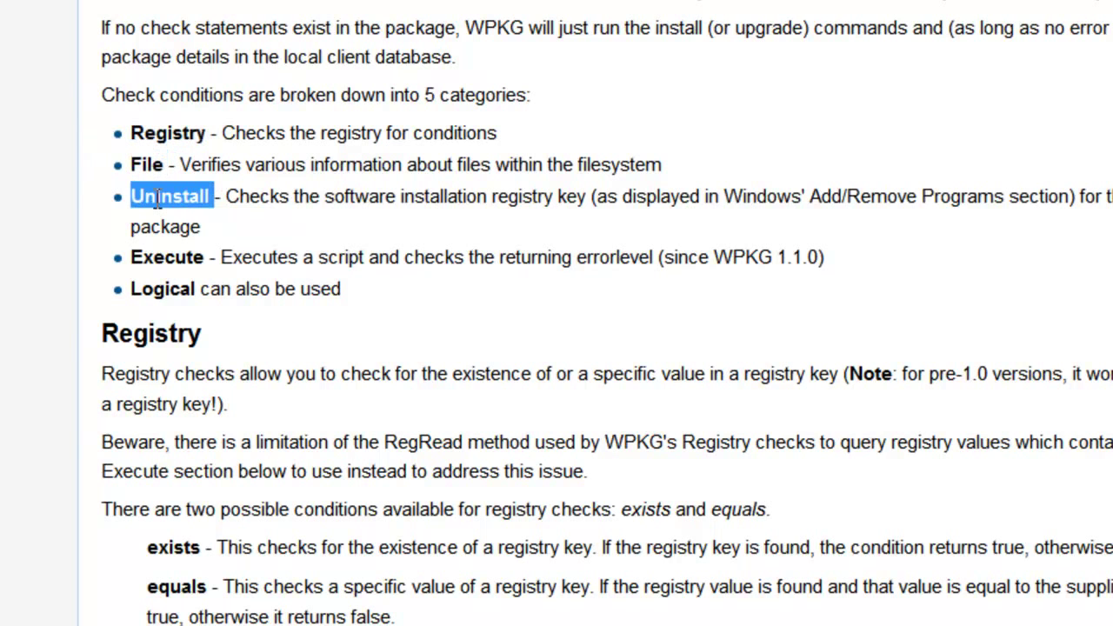
double_click(183, 257)
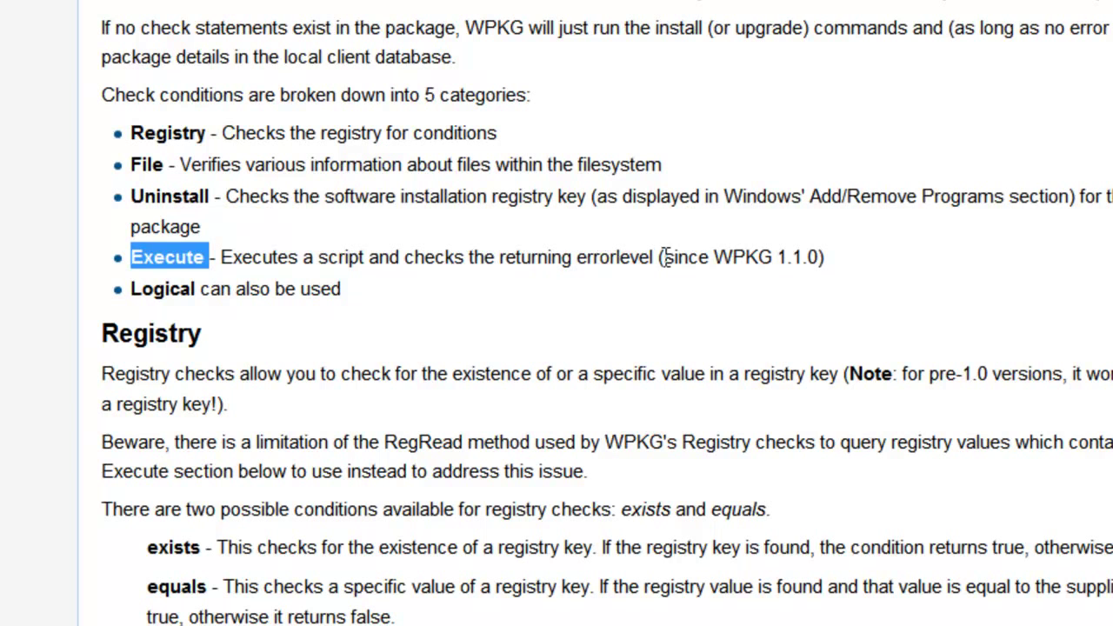
left_click_drag(653, 257, 233, 258)
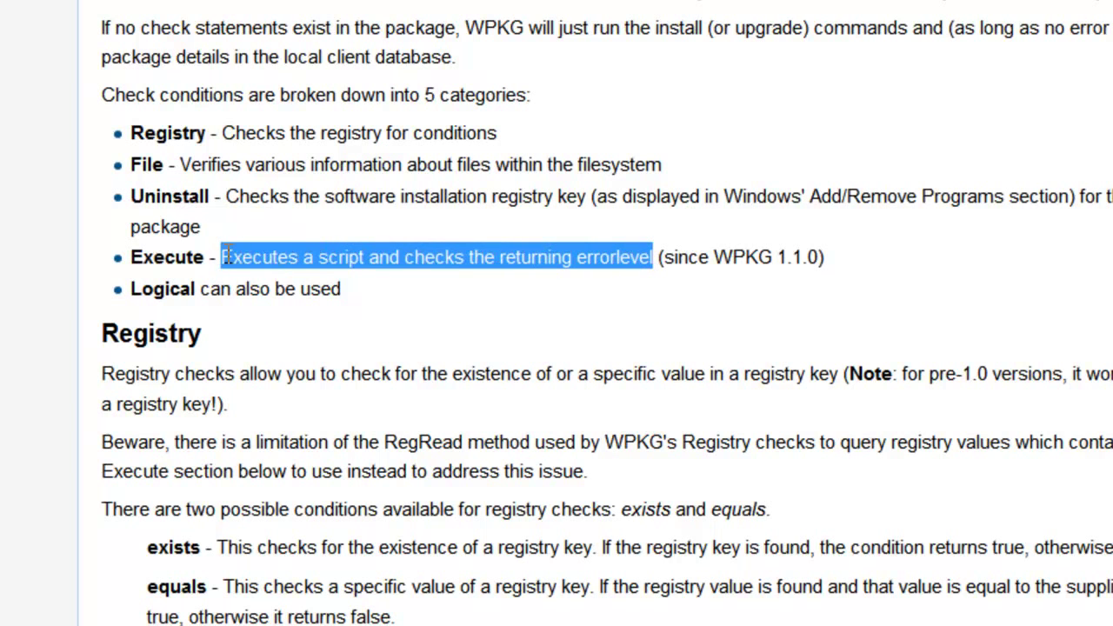
double_click(172, 288)
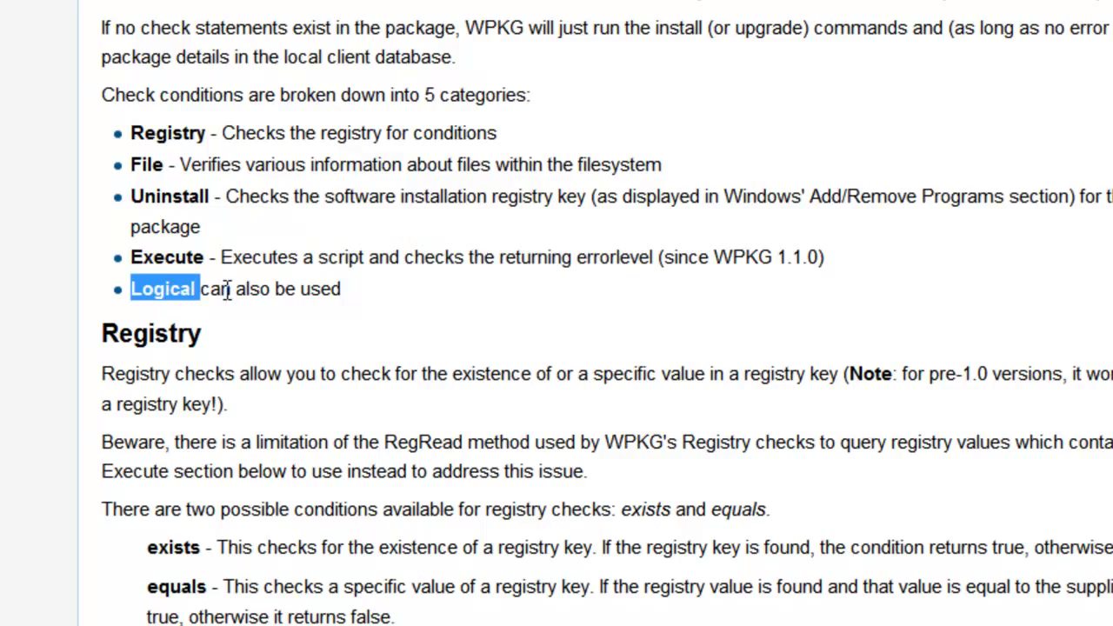
Step: Highlight the or condition and the two nested registry check lines in the logical check example
scroll(261, 313, "down", 15)
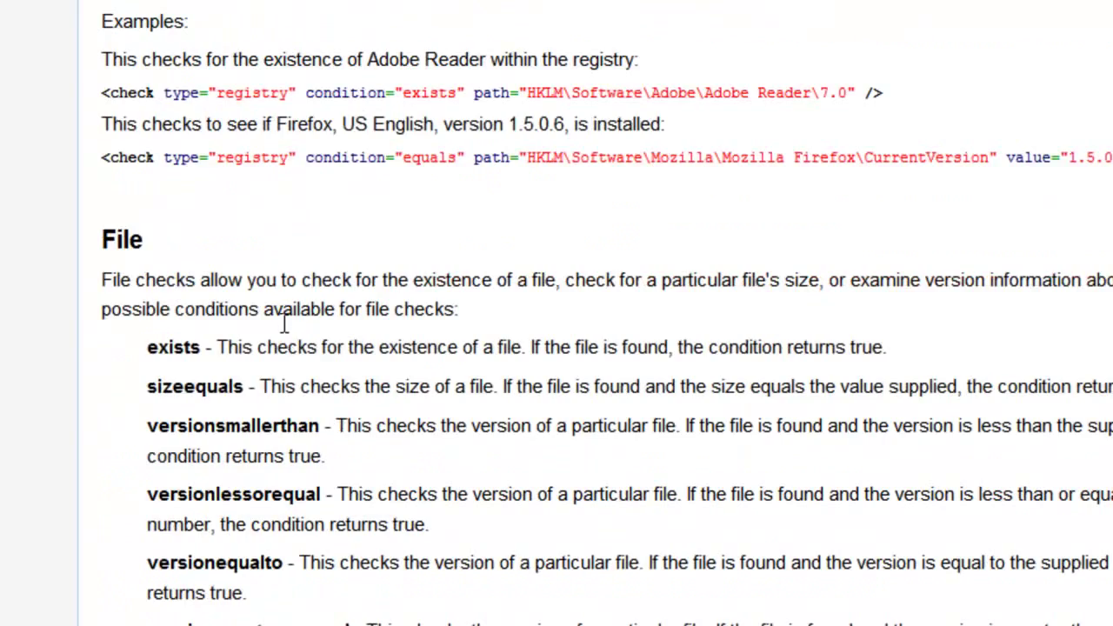
scroll(304, 324, "down", 10)
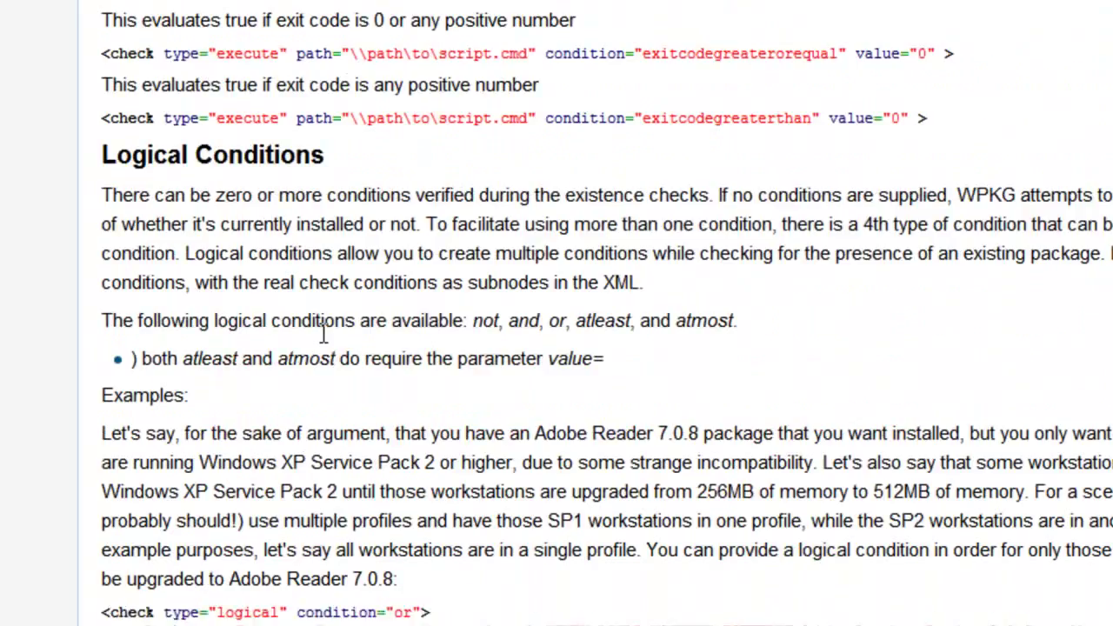
scroll(320, 333, "down", 3)
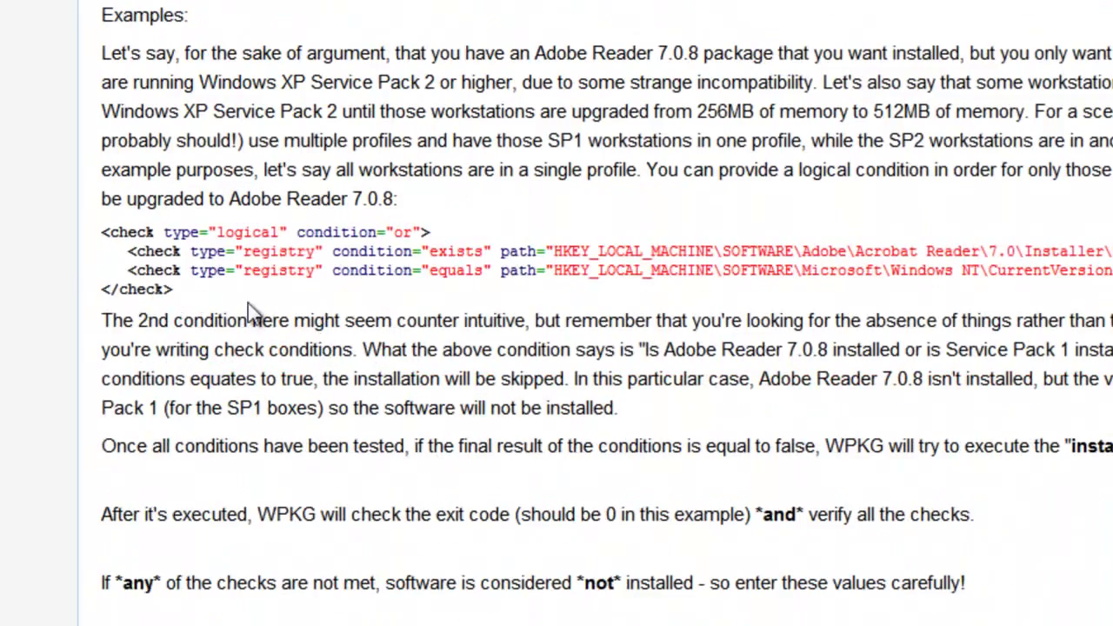
double_click(165, 252)
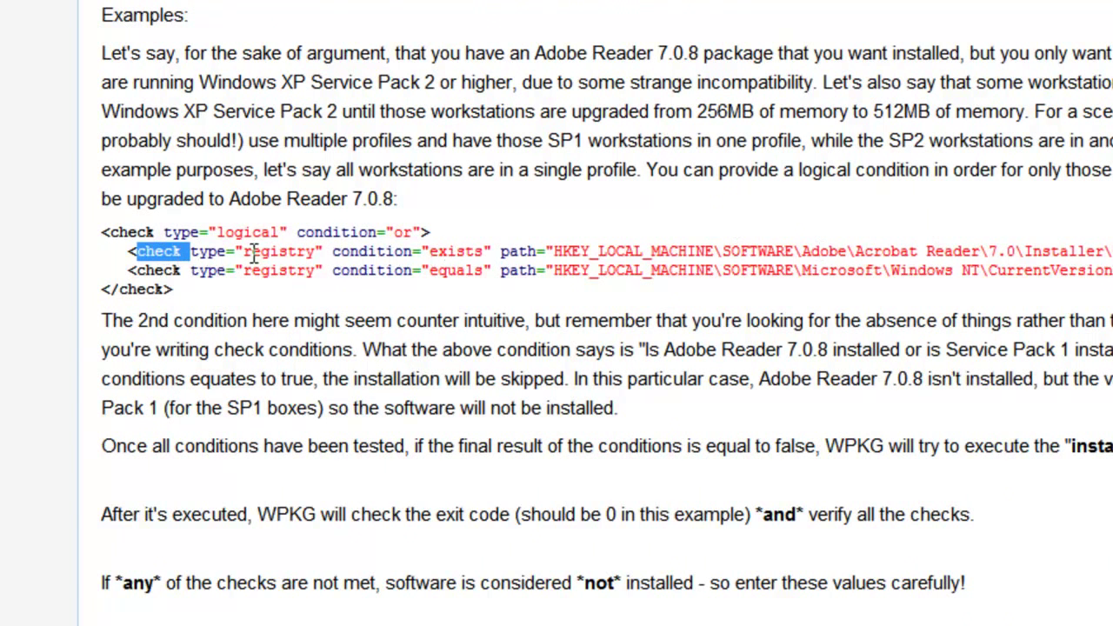
left_click(166, 231)
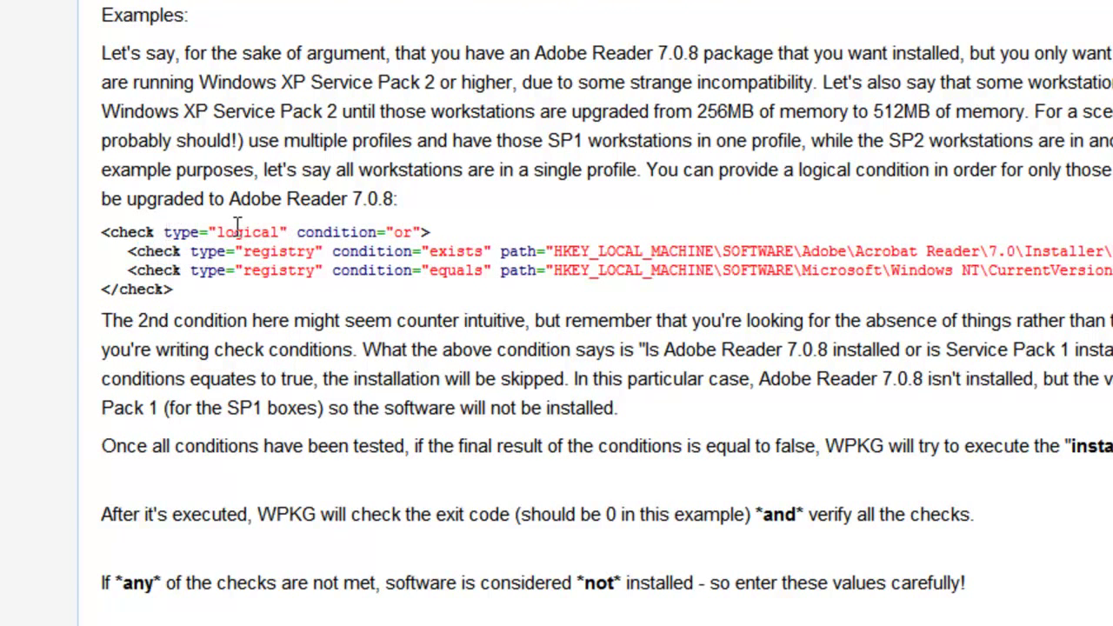
double_click(400, 232)
left_click_drag(127, 251, 557, 251)
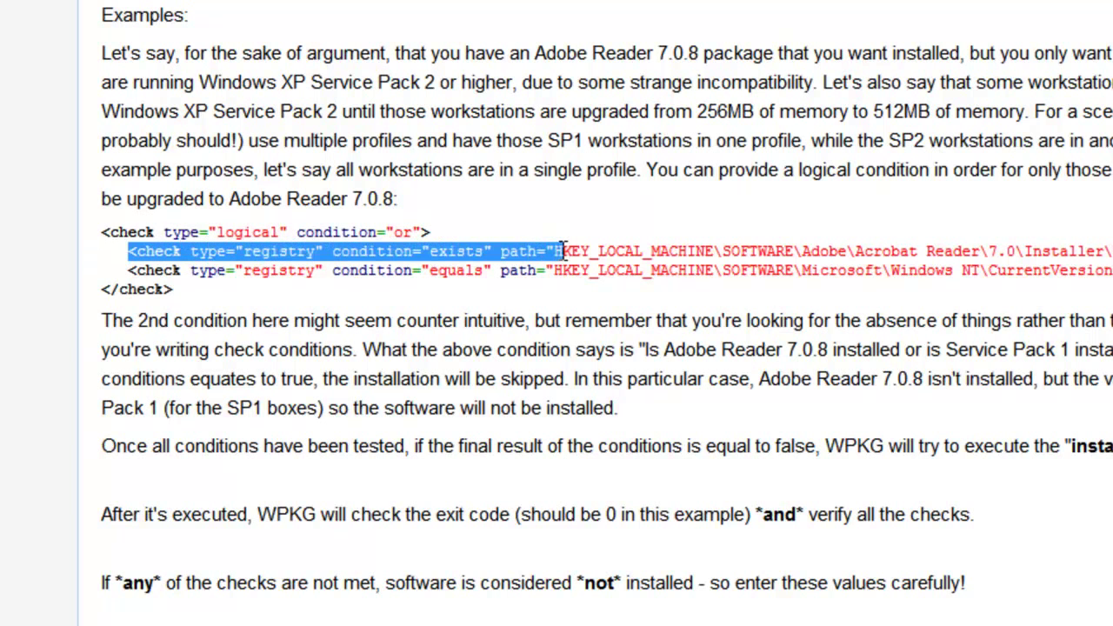
left_click_drag(121, 270, 532, 269)
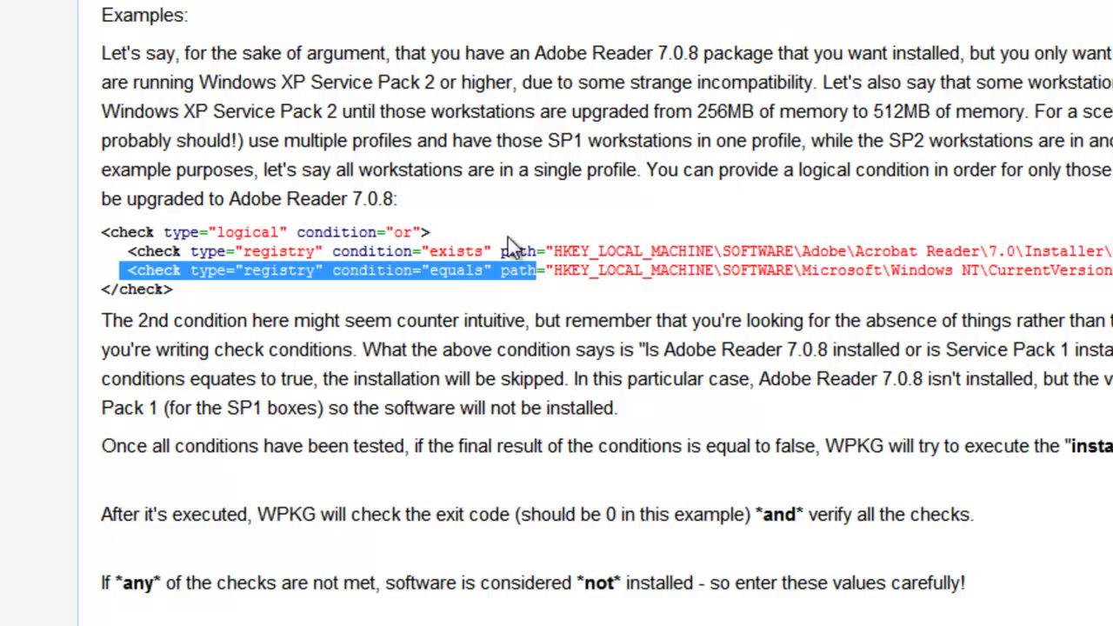
Step: Highlight versionsmallerthan, versionequalto, versiongreaterorequal and versiongreaterthan, then return to the Documentation page
scroll(297, 389, "up", 20)
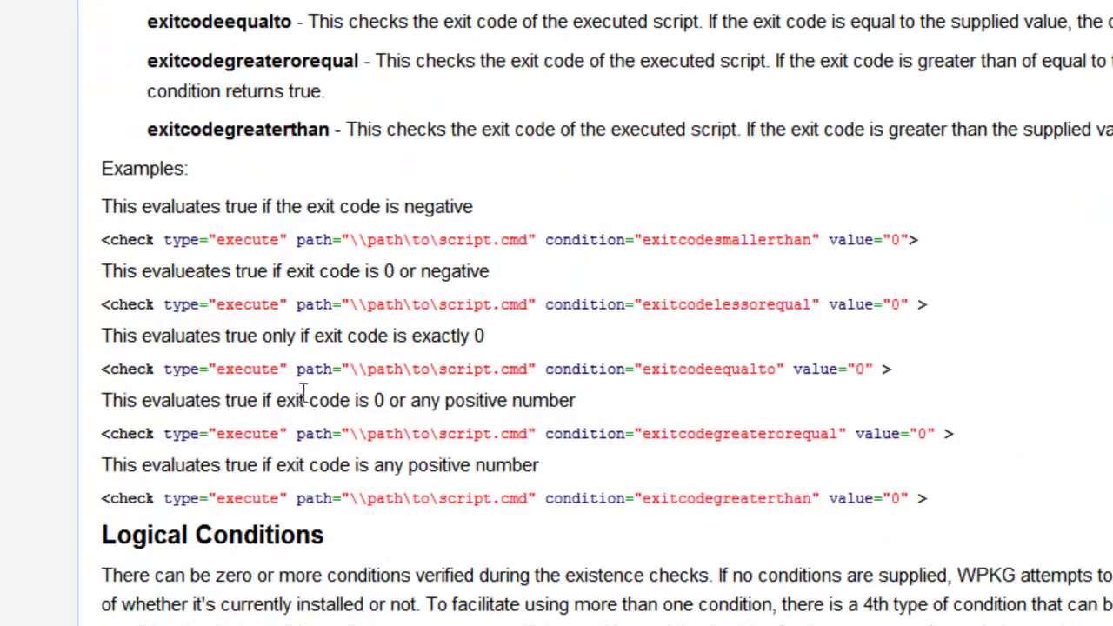
scroll(305, 393, "up", 7)
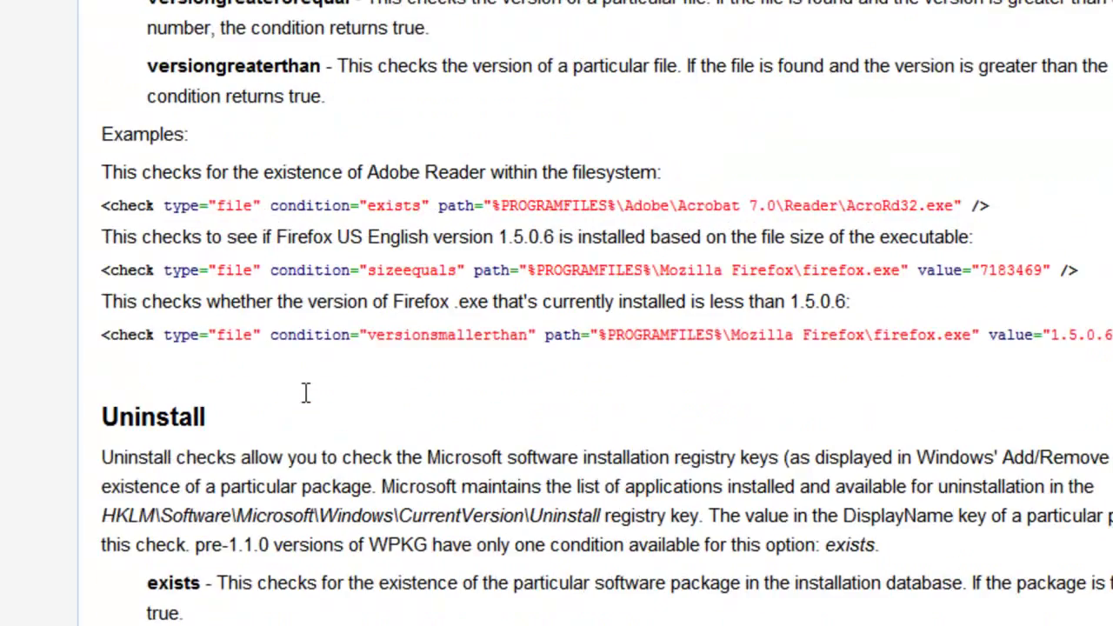
scroll(308, 401, "down", 3)
double_click(258, 434)
scroll(292, 331, "down", 3)
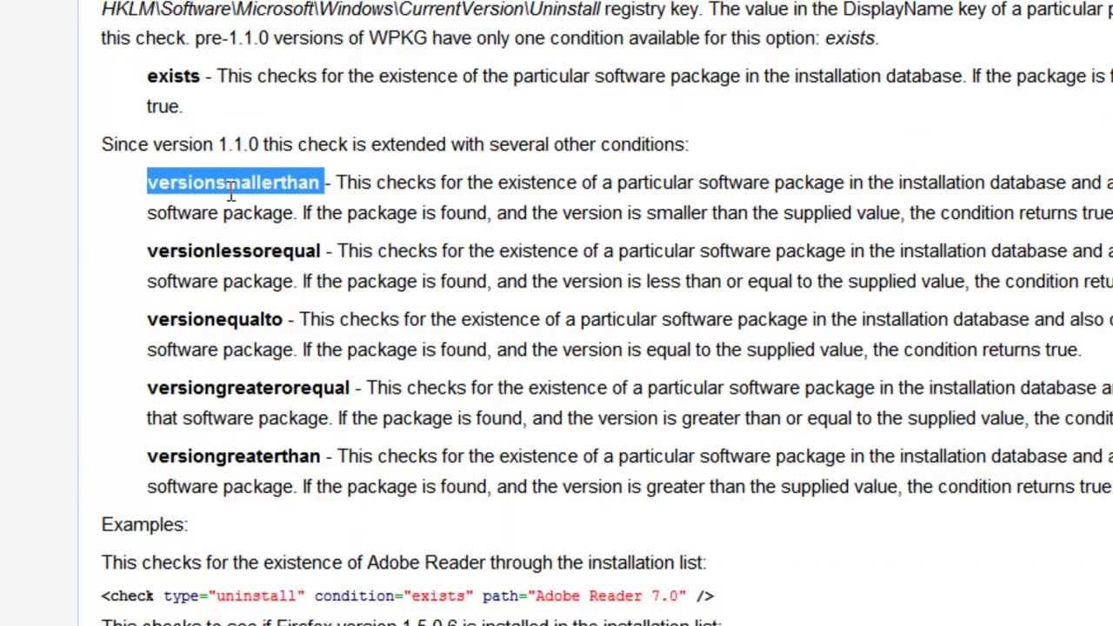
left_click(241, 244)
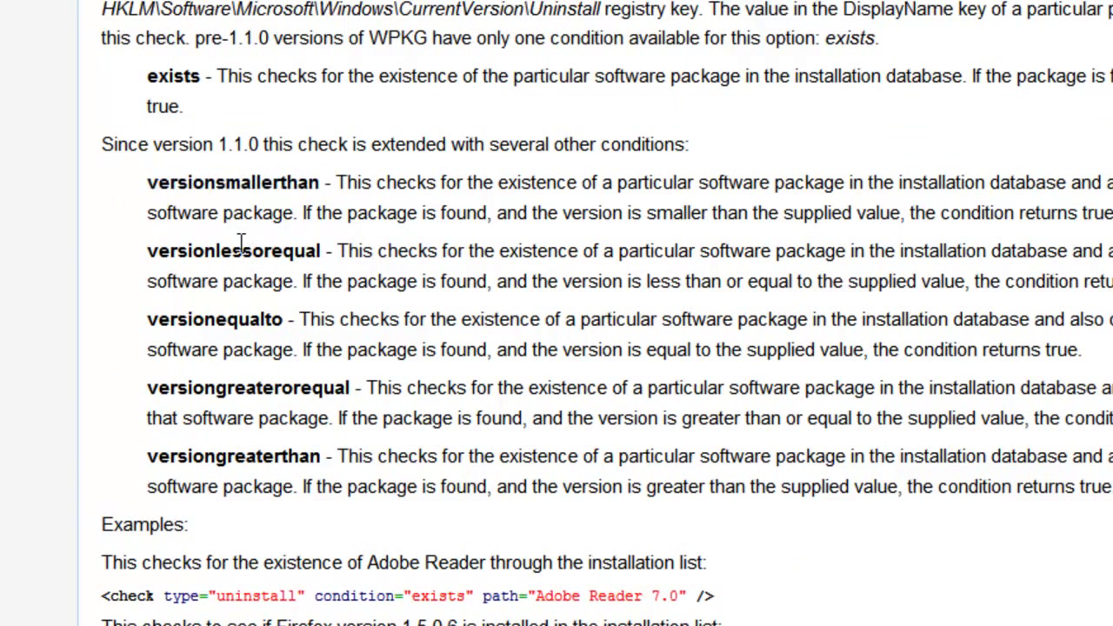
double_click(222, 319)
double_click(220, 398)
double_click(218, 458)
scroll(517, 403, "down", 3)
scroll(500, 383, "up", 8)
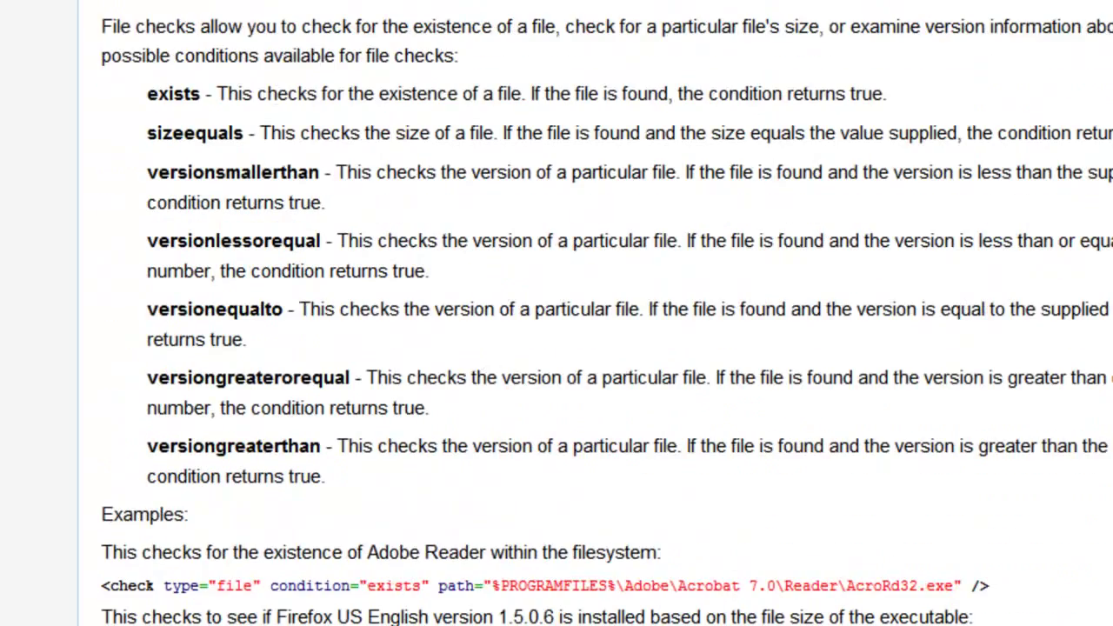
left_click(66, 30)
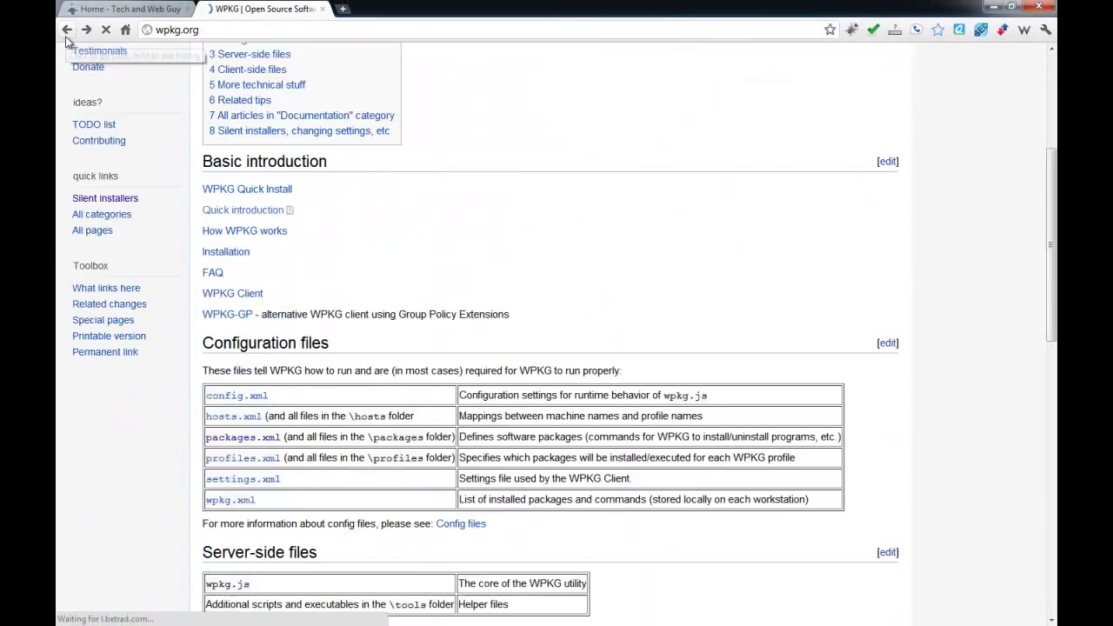
Step: Go back to the WPKG main page and open the Silent Installers category
left_click(67, 31)
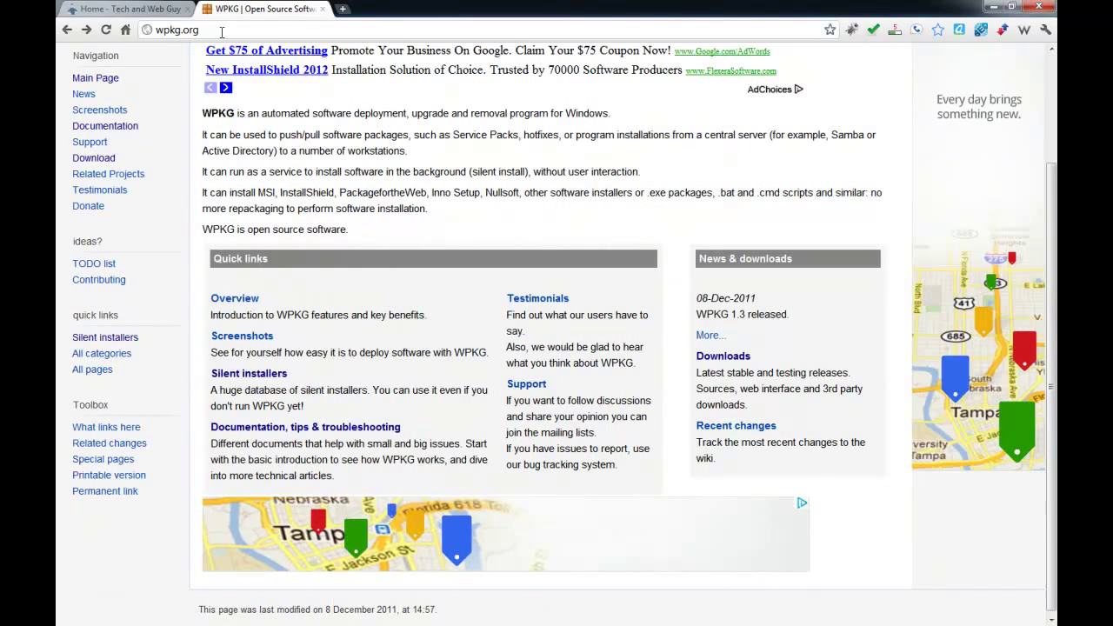
left_click(269, 376)
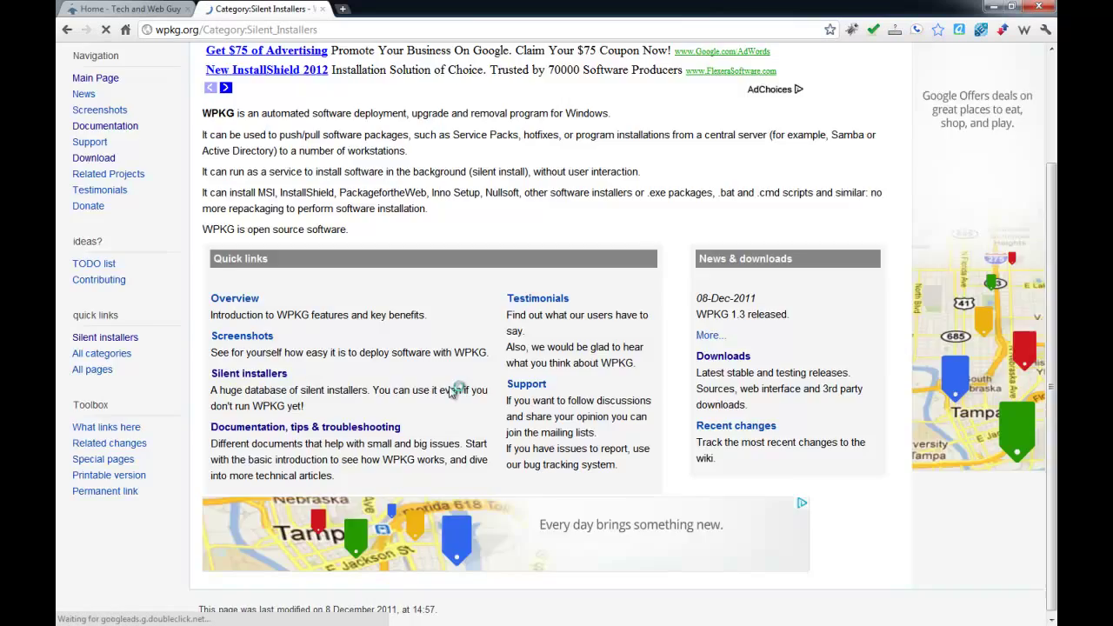
scroll(457, 389, "down", 7)
scroll(463, 389, "down", 4)
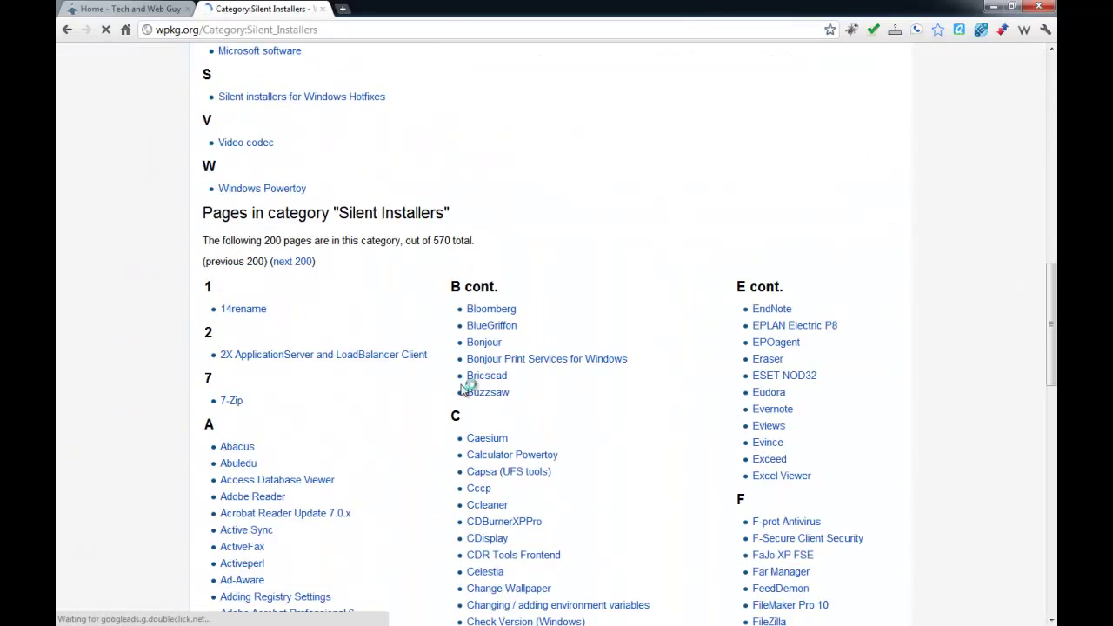
scroll(467, 382, "up", 3)
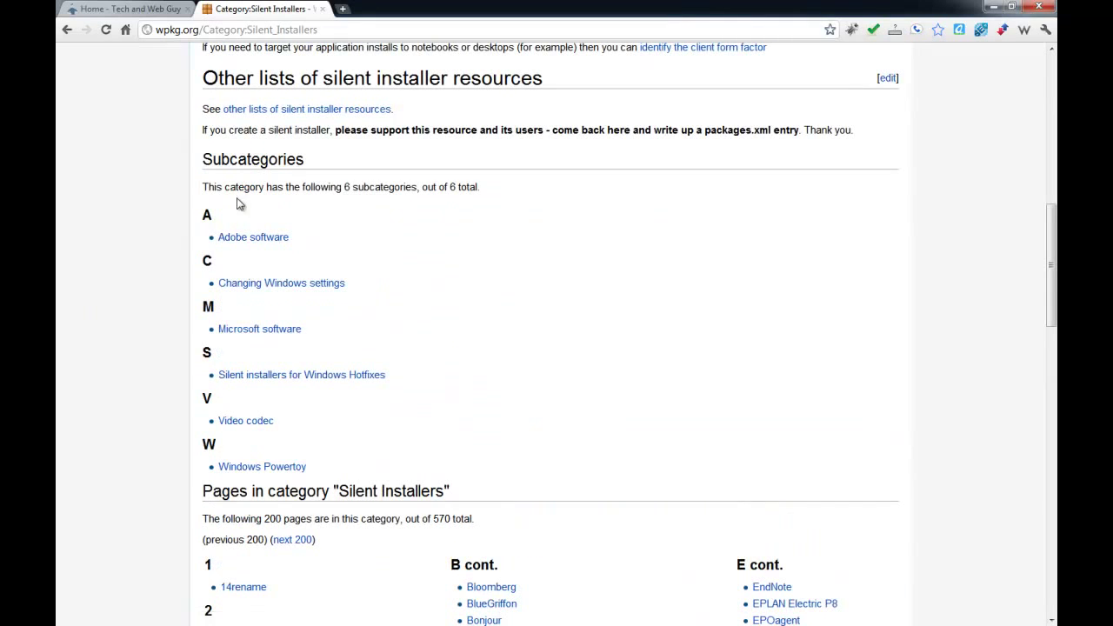
scroll(439, 413, "up", 2)
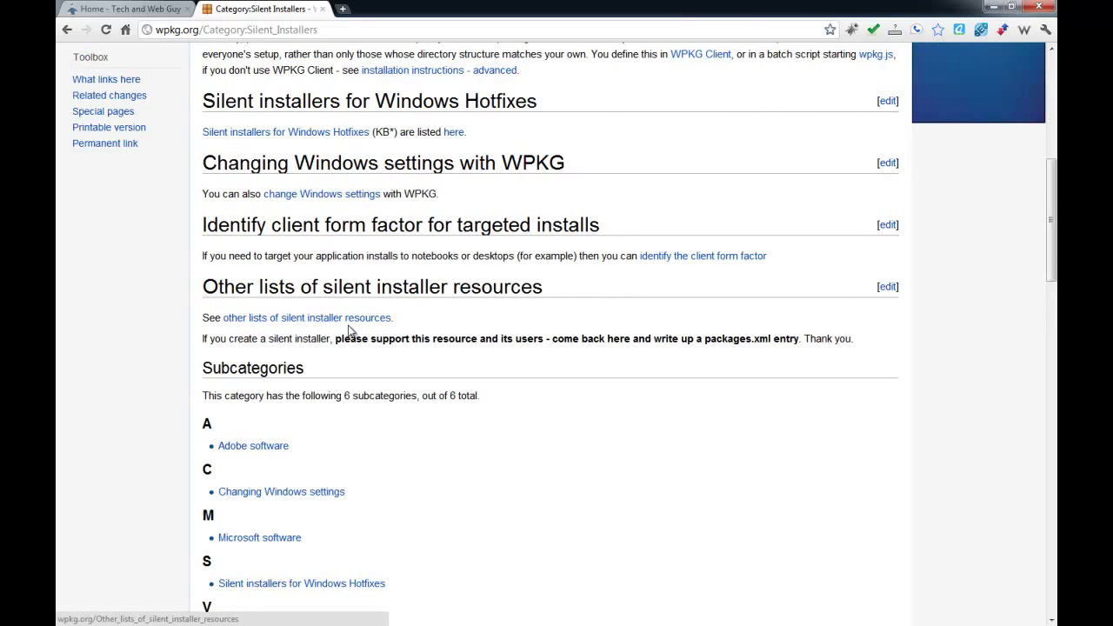
Step: Open the 'change Windows settings' category in a new tab and scroll down to Audacity
right_click(336, 194)
left_click(369, 212)
scroll(346, 357, "down", 10)
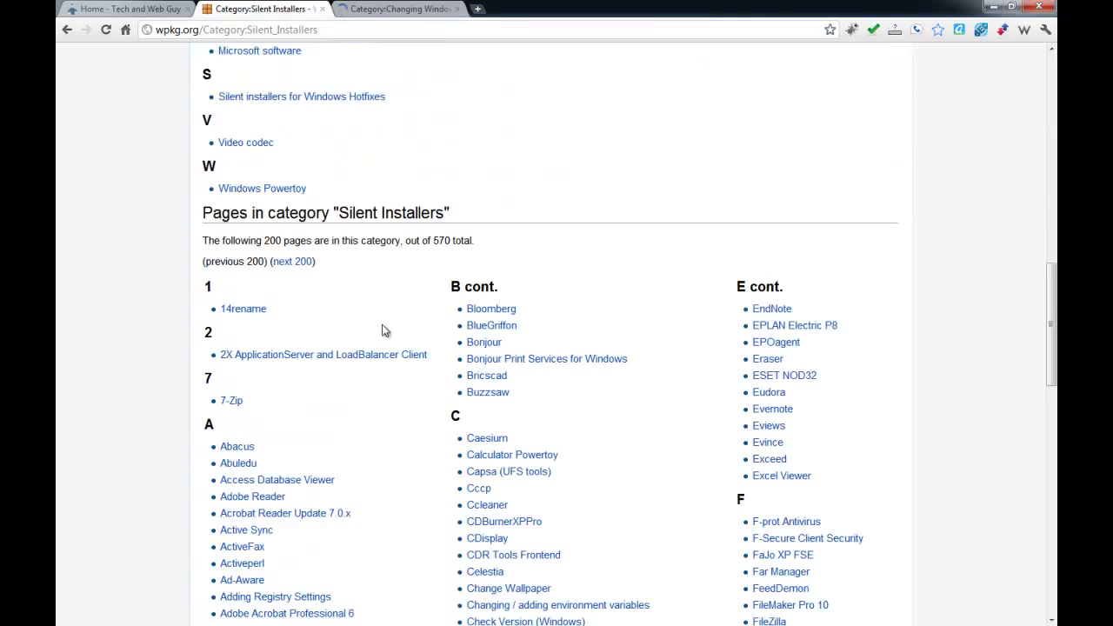
scroll(439, 348, "down", 6)
scroll(440, 346, "down", 1)
scroll(365, 335, "up", 3)
Step: Open the Audacity silent installer page and highlight the package name and revision lines
left_click(245, 301)
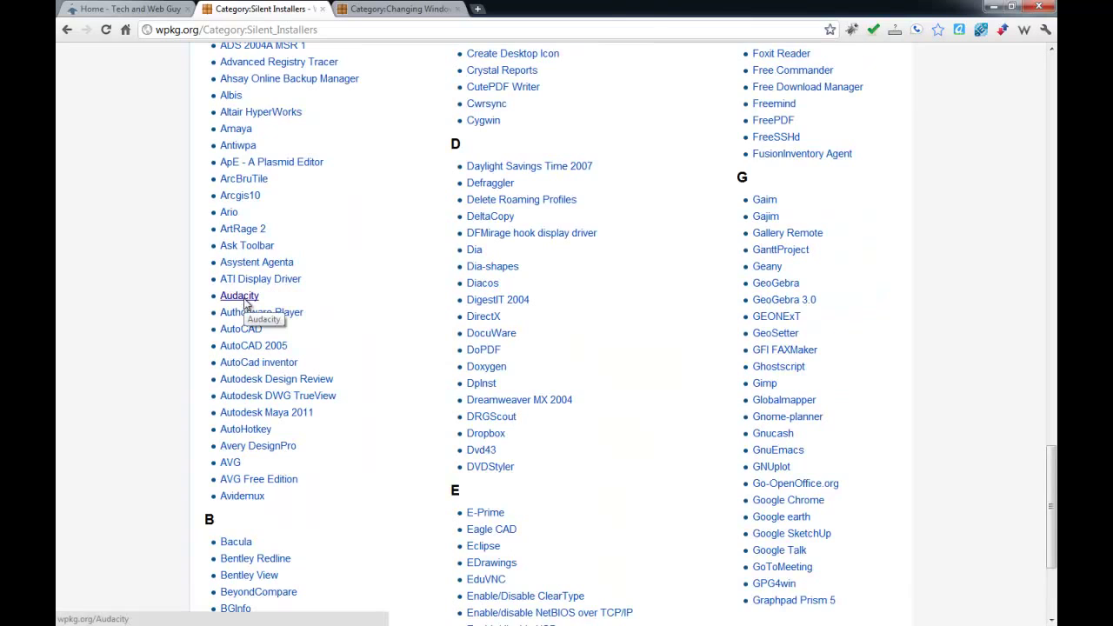
scroll(365, 364, "down", 2)
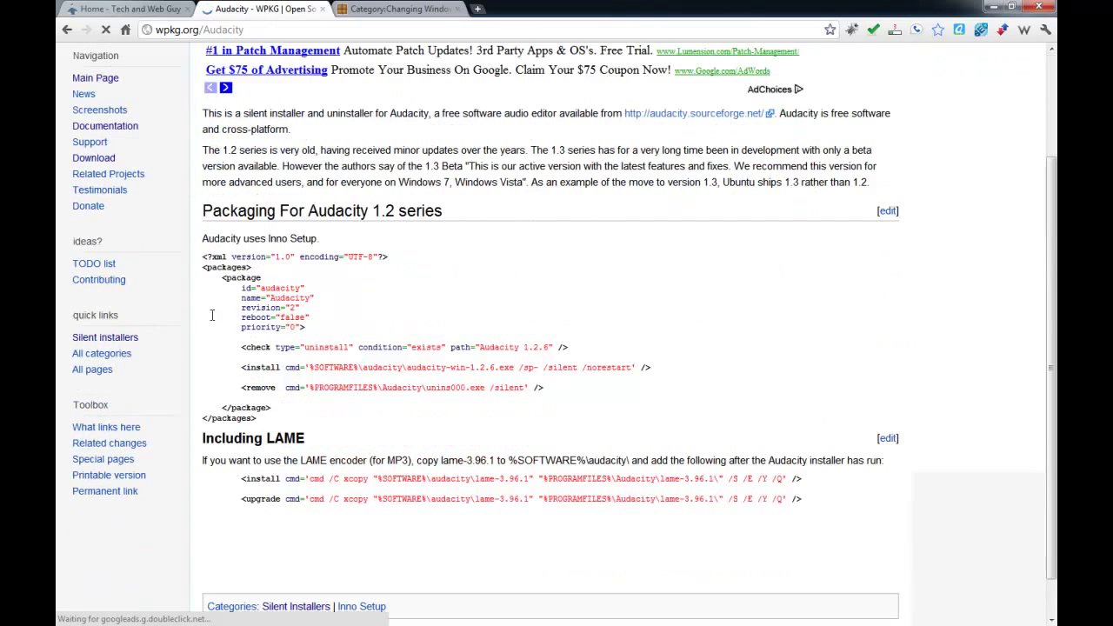
left_click_drag(228, 297, 311, 298)
left_click_drag(241, 306, 301, 308)
left_click(239, 311)
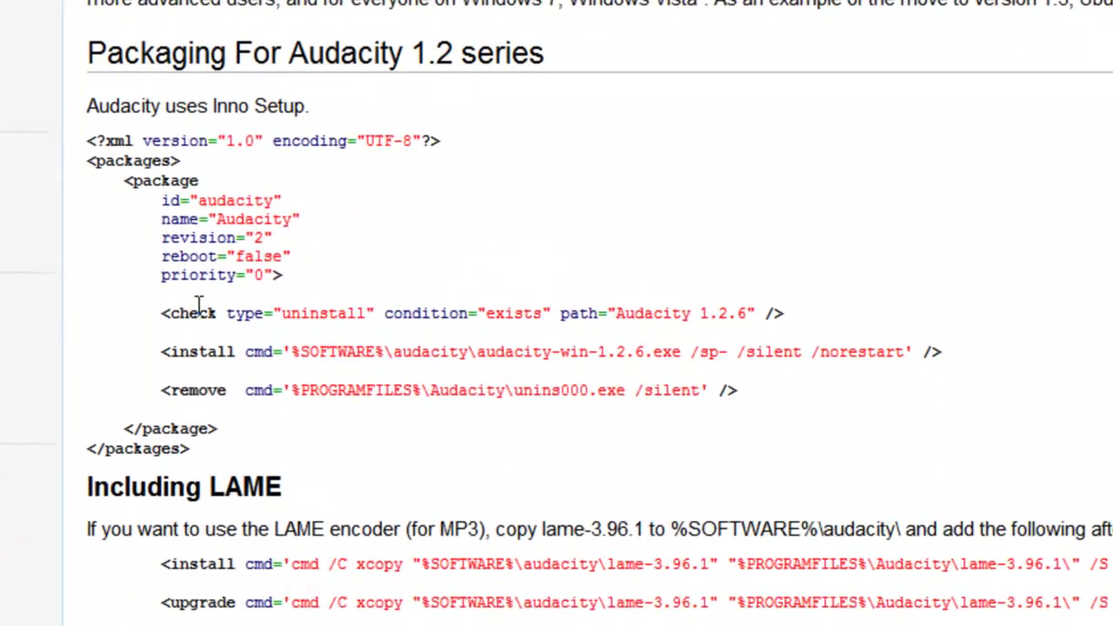
Step: Highlight the uninstall exists check and its Audacity 1.2.6 path value
double_click(198, 311)
double_click(348, 311)
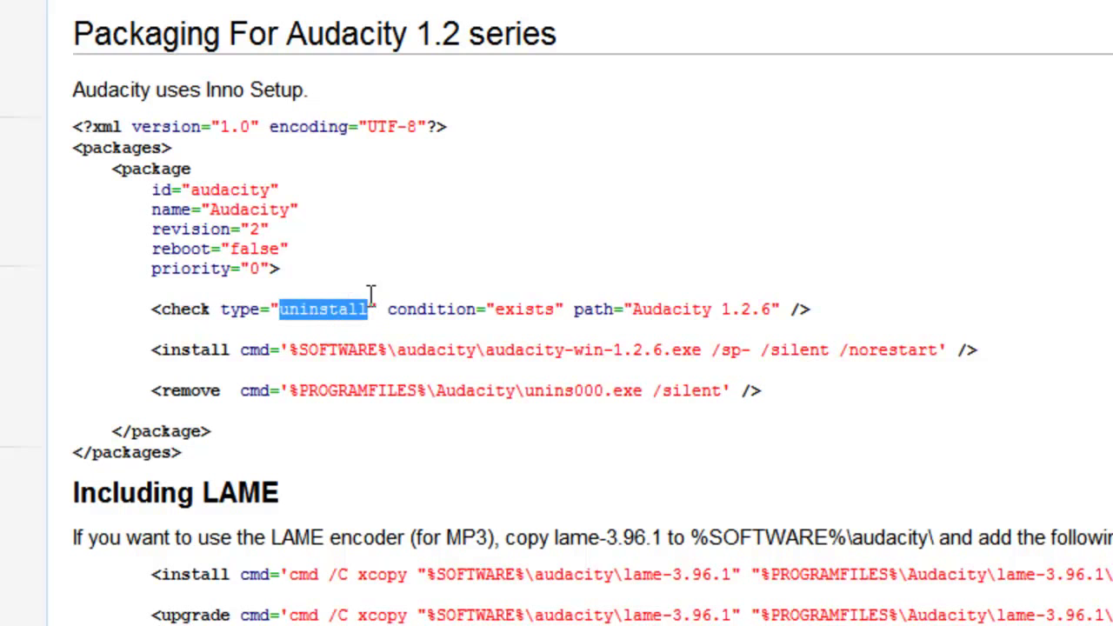
double_click(525, 309)
left_click_drag(651, 311, 774, 304)
Step: Highlight the SOFTWARE variable, audacity folder and the sp-, /silent, /norestart install switches
double_click(207, 363)
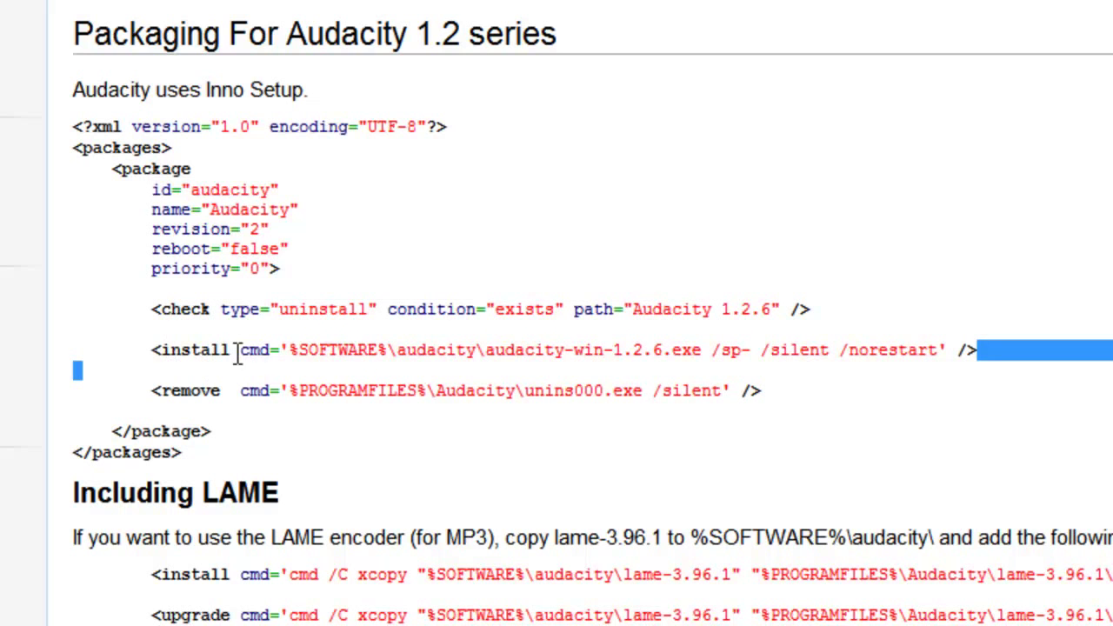
left_click_drag(306, 350, 379, 349)
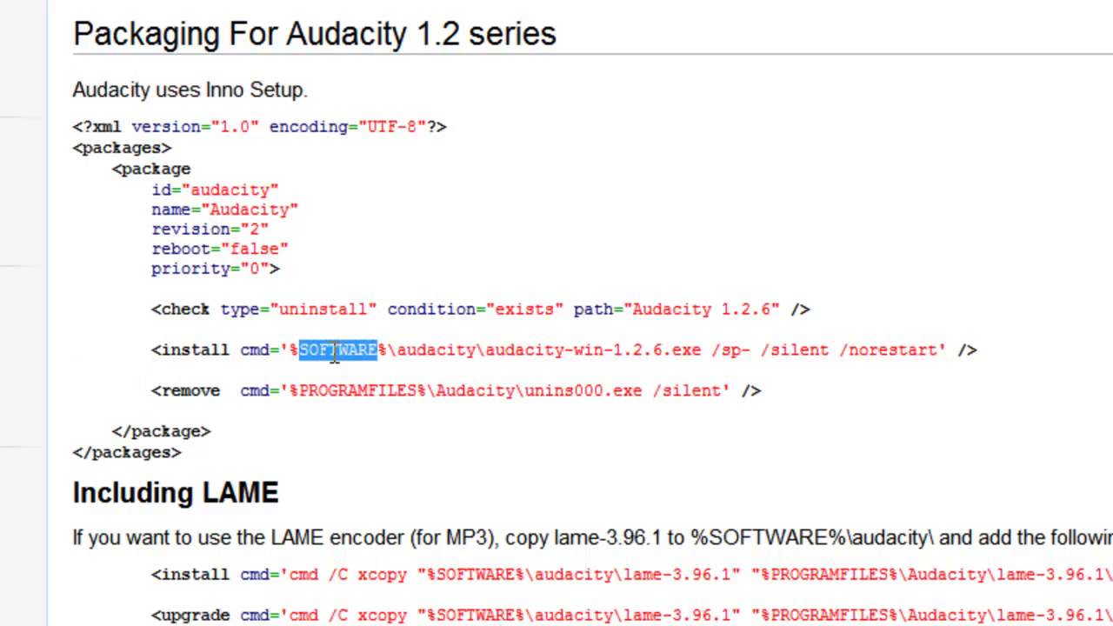
double_click(440, 352)
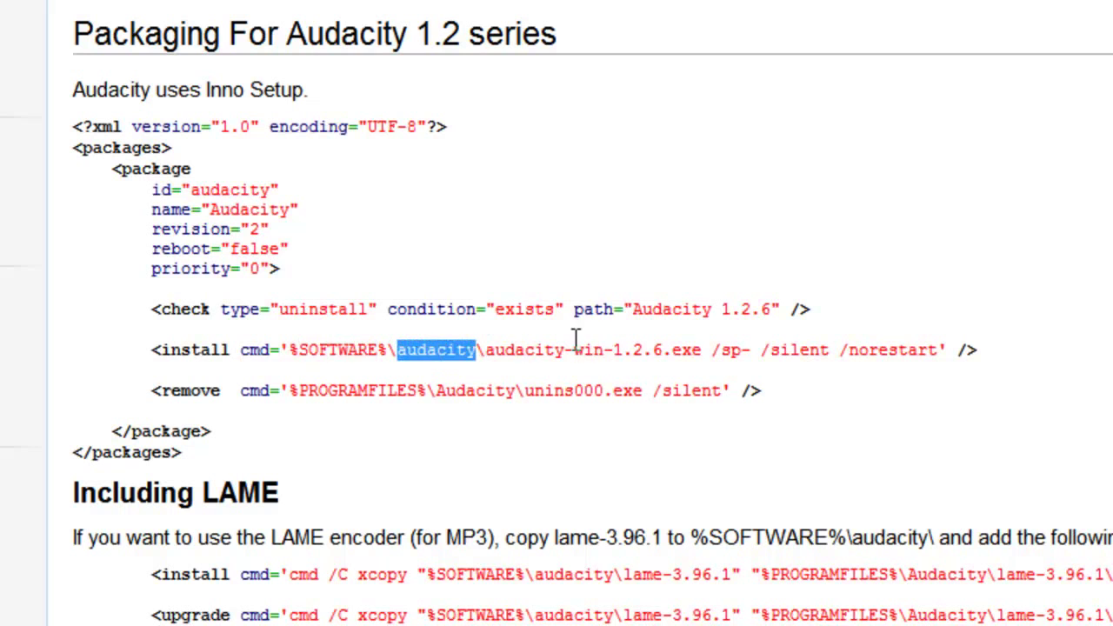
double_click(729, 349)
double_click(802, 349)
double_click(869, 350)
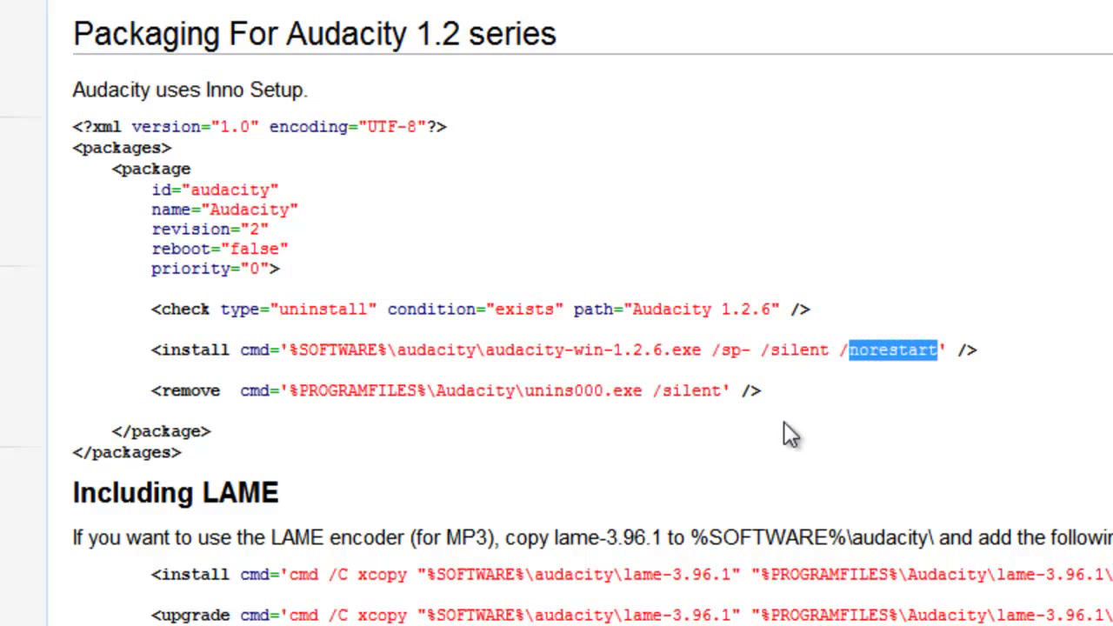
Step: Highlight the remove command line of the Audacity package
left_click_drag(182, 396, 771, 400)
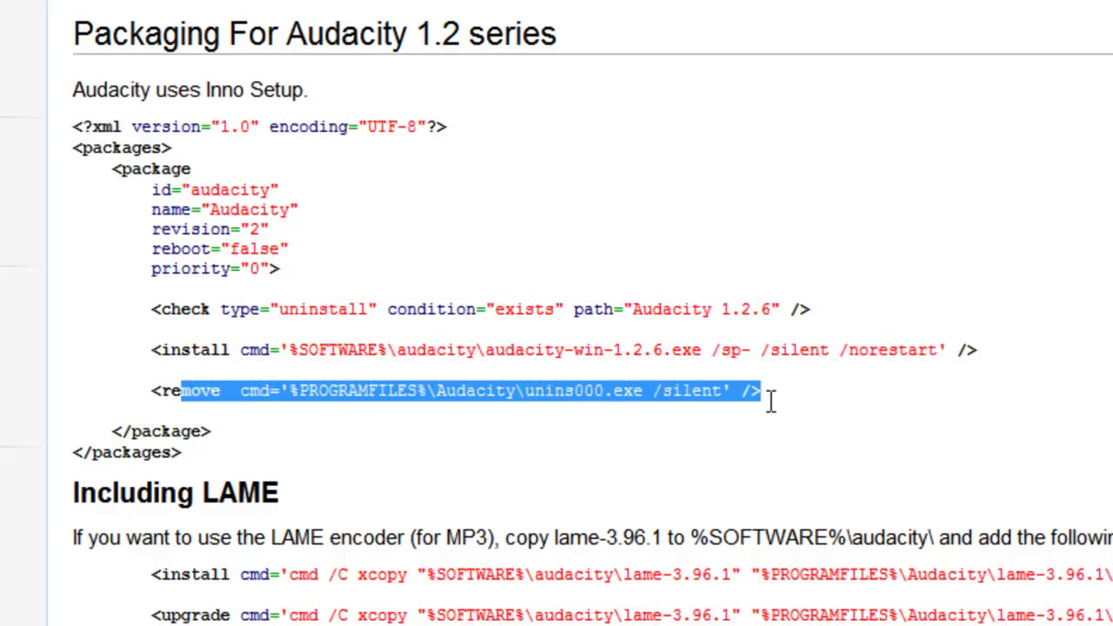
left_click(818, 399)
scroll(359, 388, "down", 2)
scroll(358, 389, "up", 4)
scroll(348, 365, "down", 4)
scroll(335, 339, "up", 6)
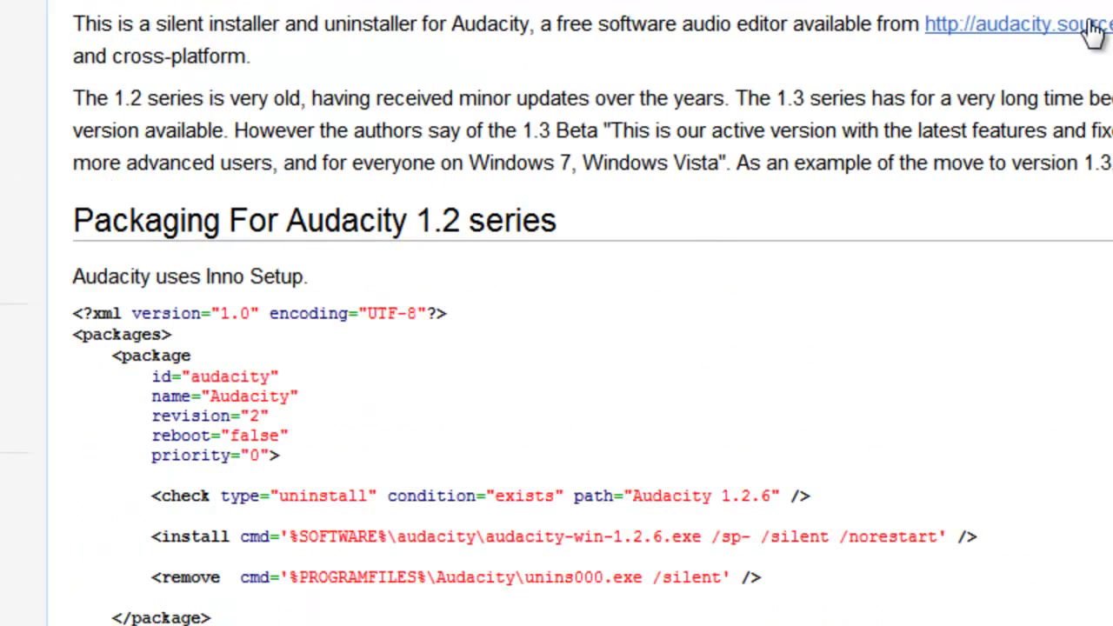
Step: Return to the Silent Installers list, open the Adobe Flash Player page and highlight 'Firefox'
key("alt+Left")
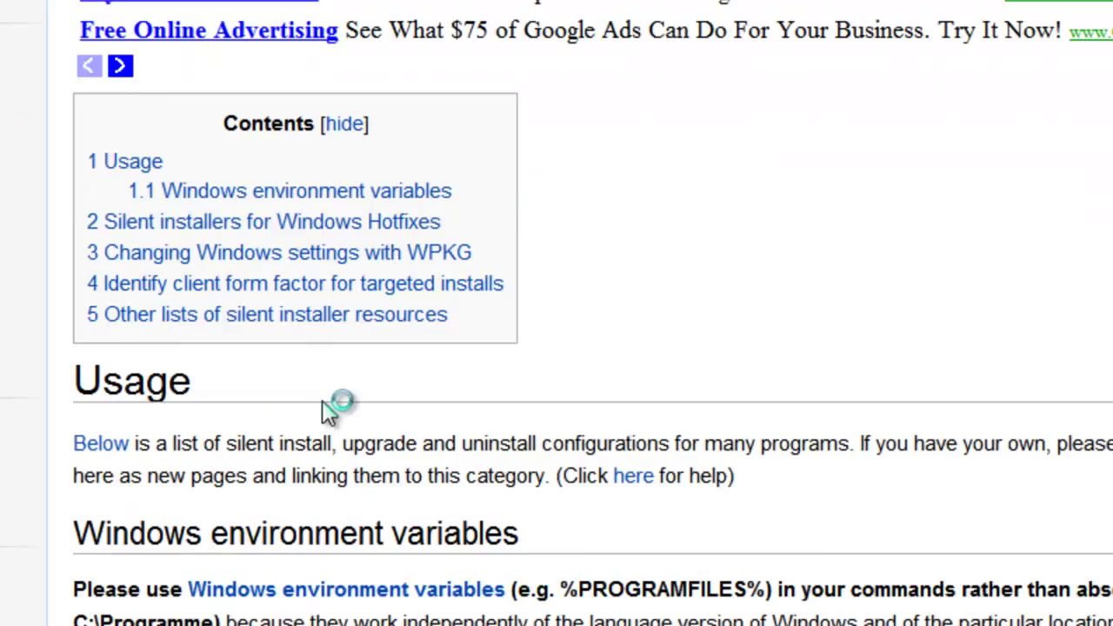
scroll(677, 357, "up", 12)
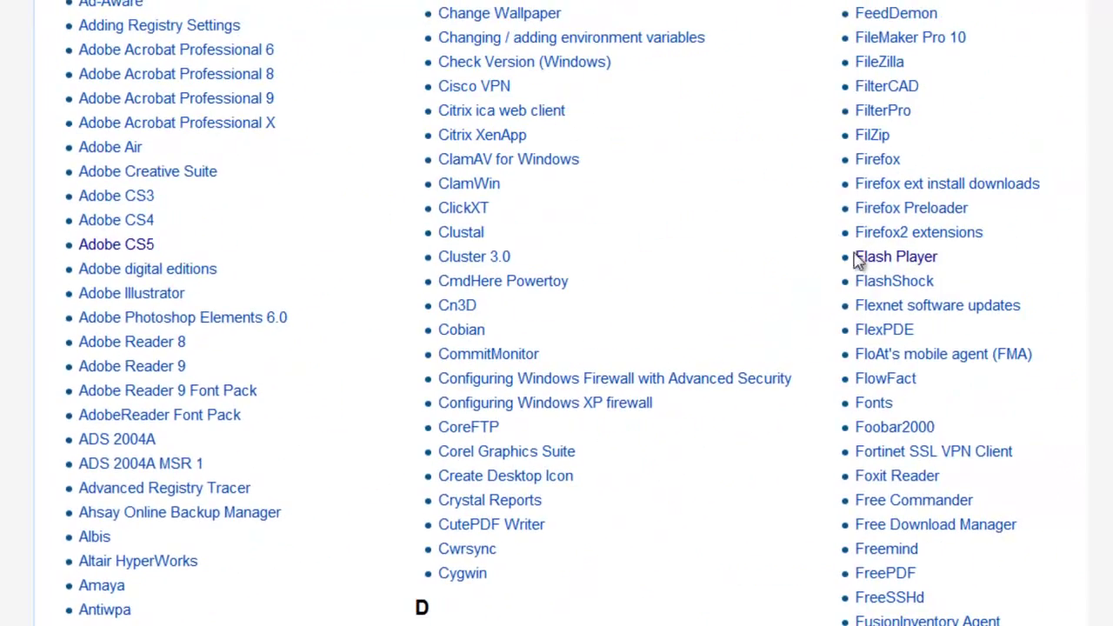
left_click(859, 261)
scroll(340, 365, "down", 15)
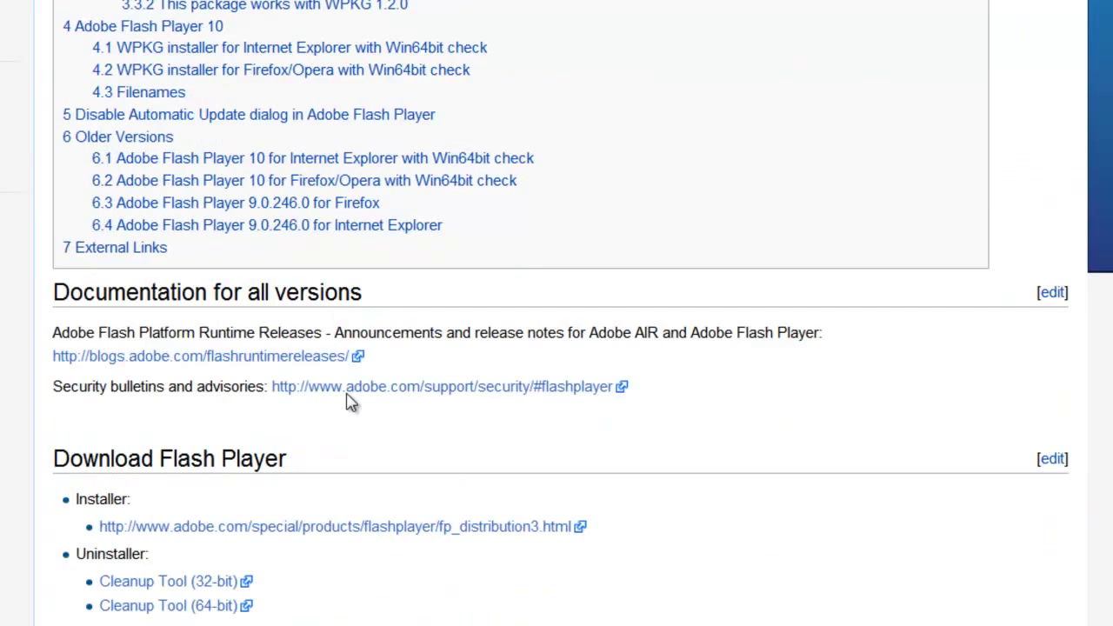
scroll(339, 366, "down", 5)
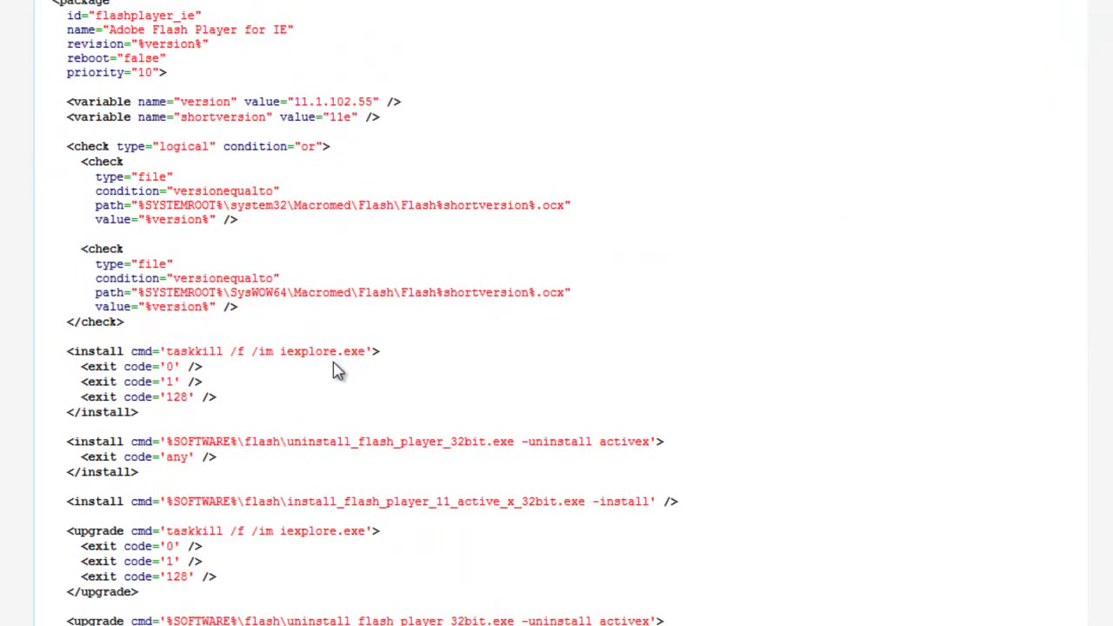
scroll(190, 439, "down", 5)
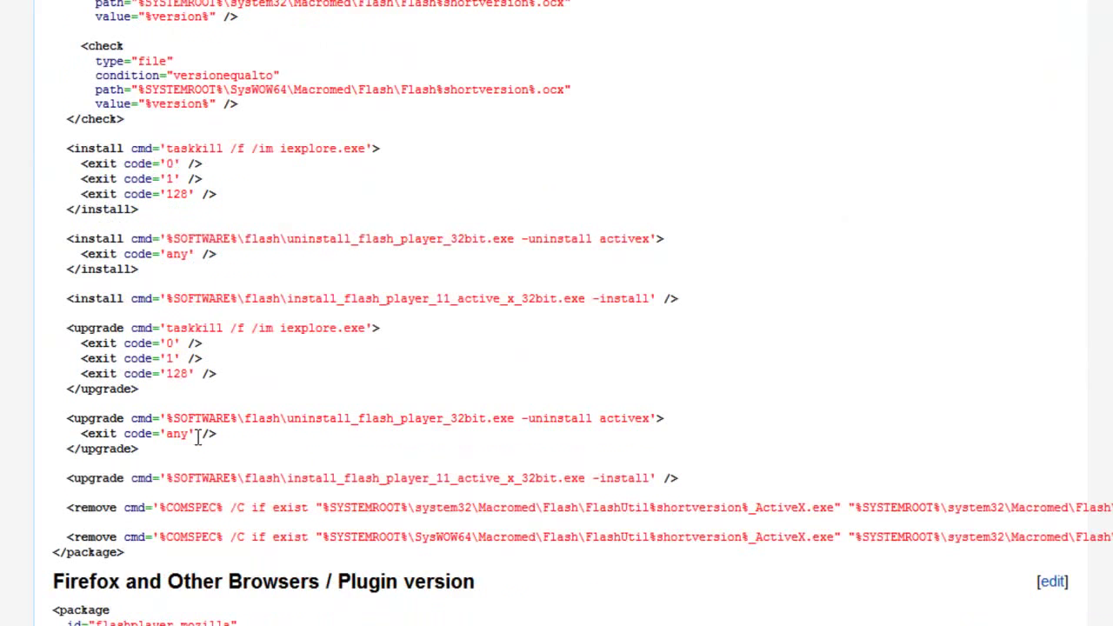
scroll(209, 449, "up", 5)
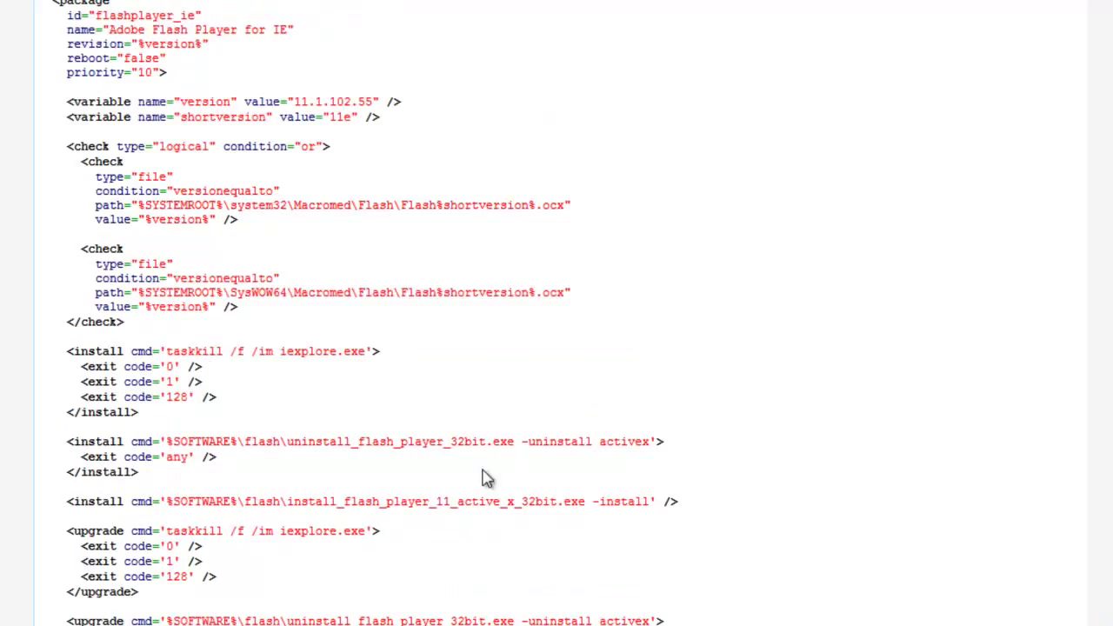
scroll(387, 384, "down", 10)
double_click(87, 380)
Step: Read through the Internet Explorer / ActiveX package XML and scroll back up to Contents
scroll(255, 430, "down", 15)
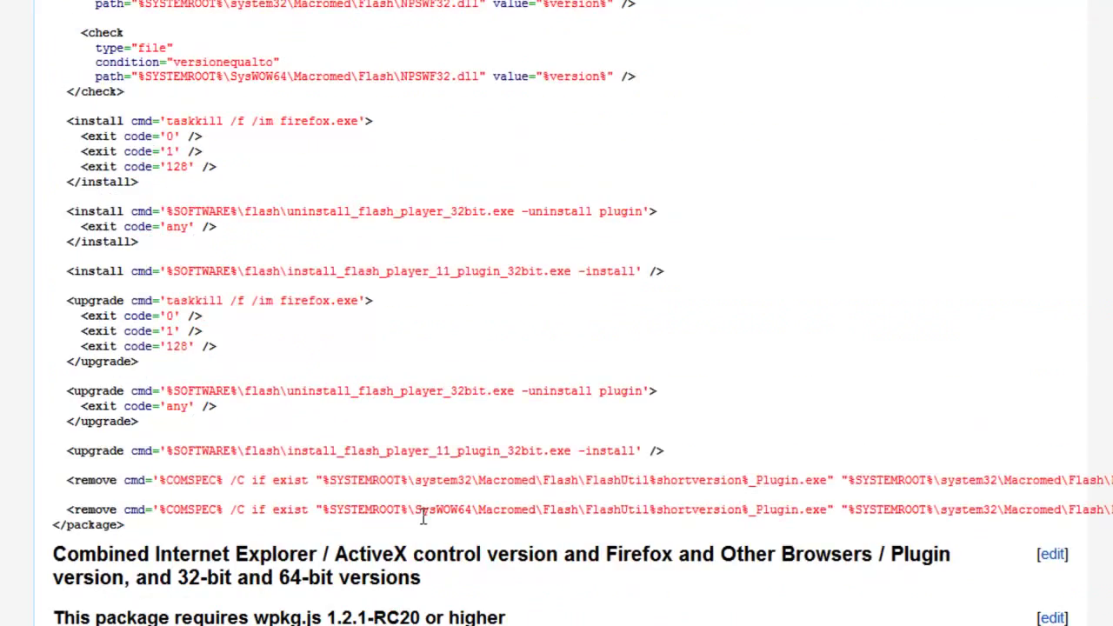
scroll(383, 556, "down", 7)
scroll(654, 540, "up", 20)
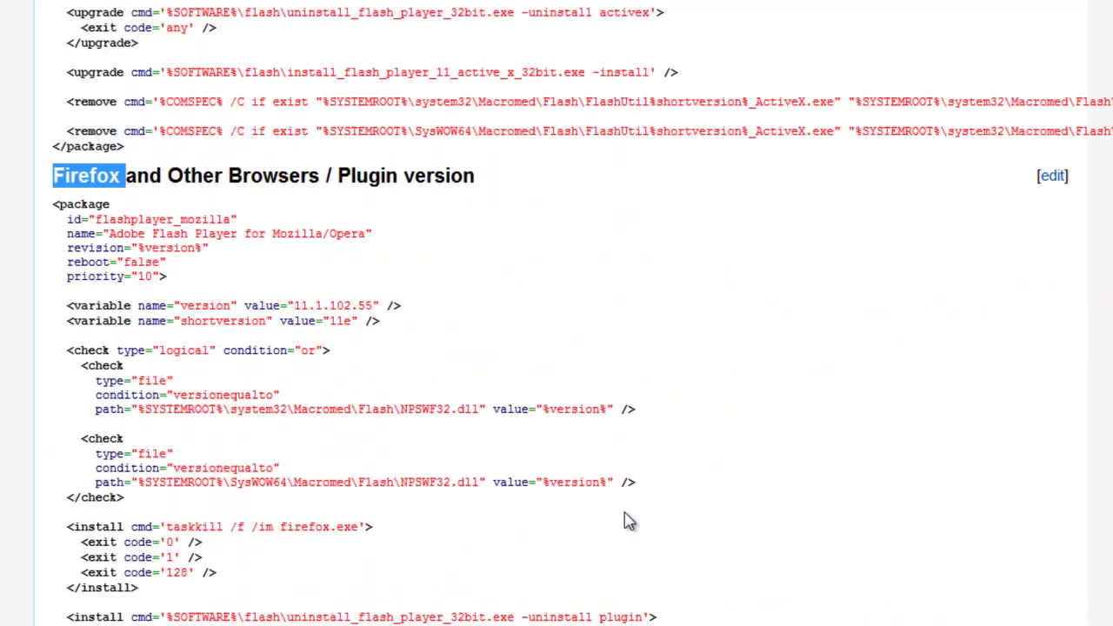
scroll(621, 518, "up", 7)
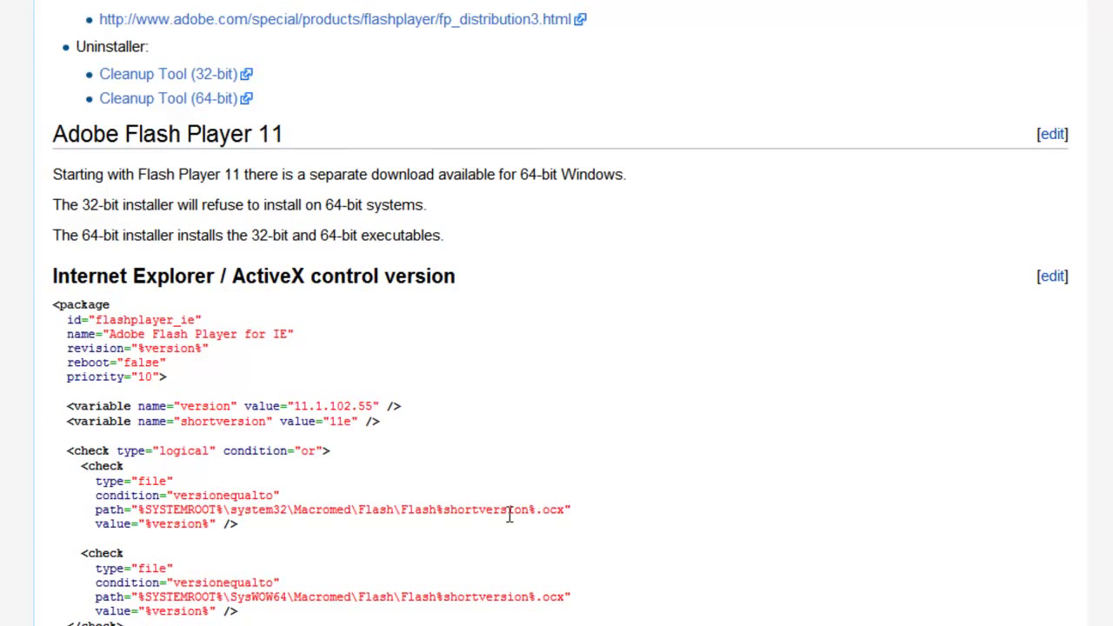
scroll(540, 509, "down", 5)
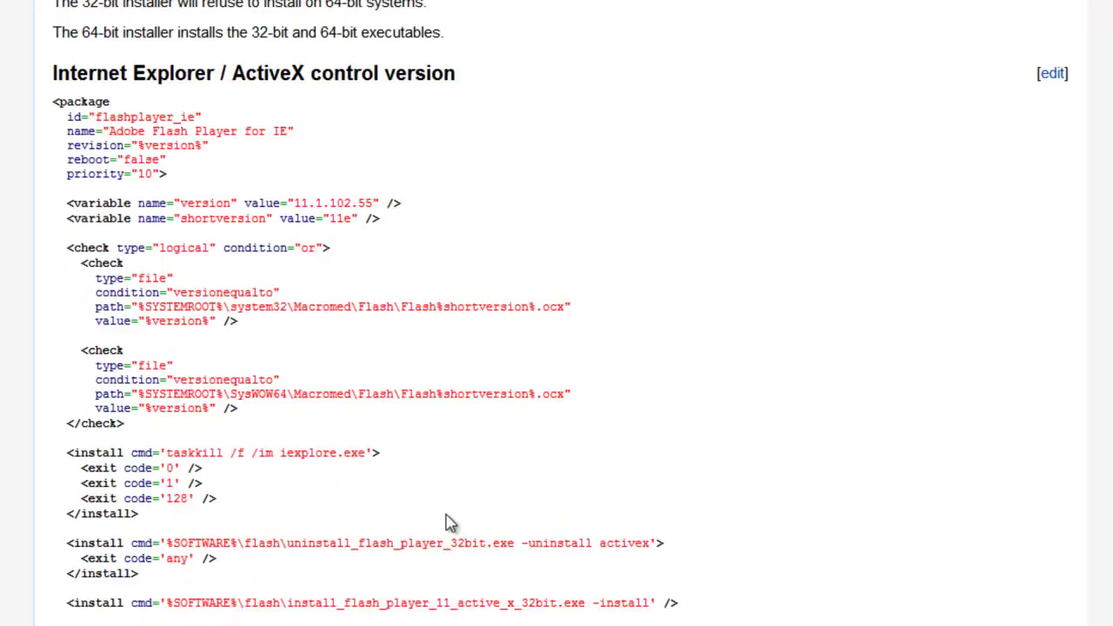
scroll(449, 523, "down", 3)
scroll(448, 522, "down", 8)
scroll(447, 522, "up", 20)
scroll(447, 522, "up", 13)
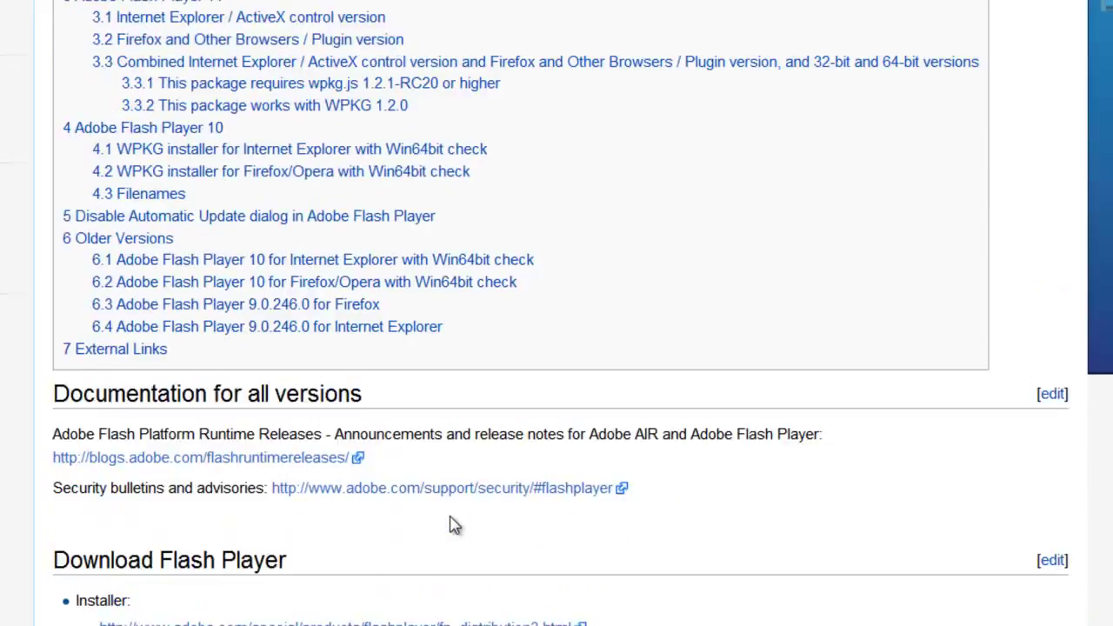
scroll(449, 520, "down", 8)
scroll(451, 521, "up", 12)
Step: Return to Category:Silent Installers and page forward twice through the next 200 entries
key("alt+Left")
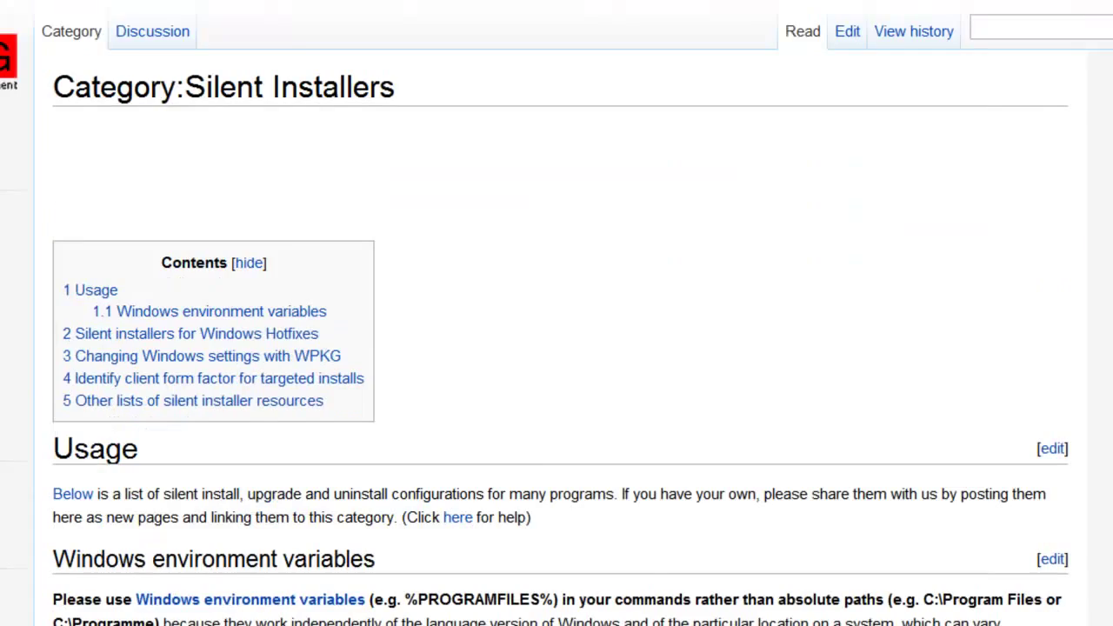
scroll(435, 557, "down", 20)
scroll(435, 557, "down", 20)
scroll(459, 515, "down", 4)
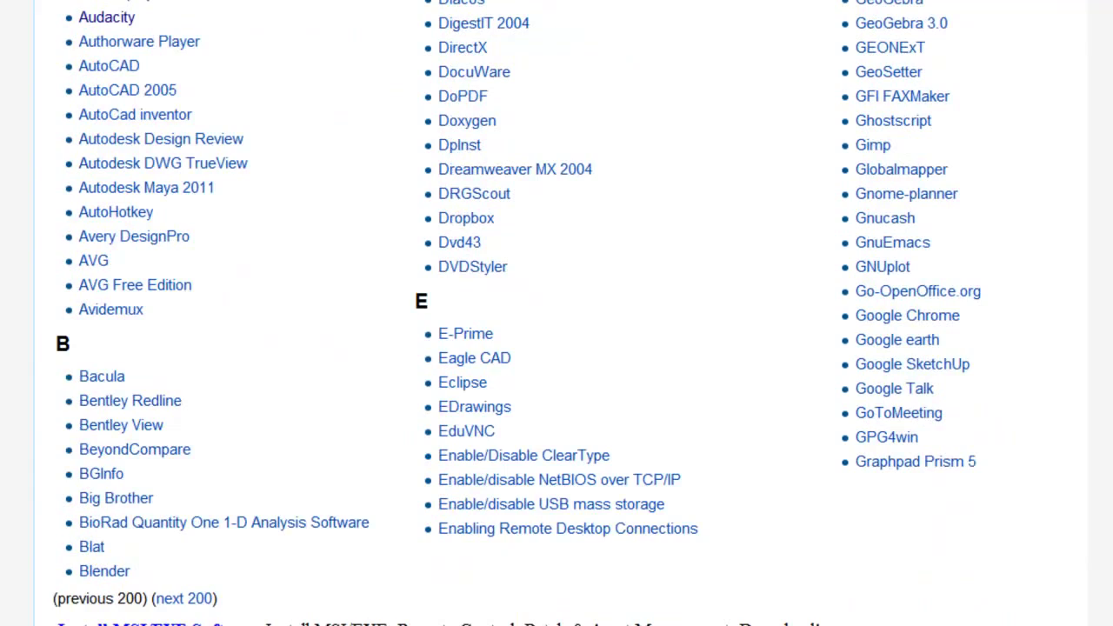
left_click(166, 613)
scroll(426, 565, "down", 14)
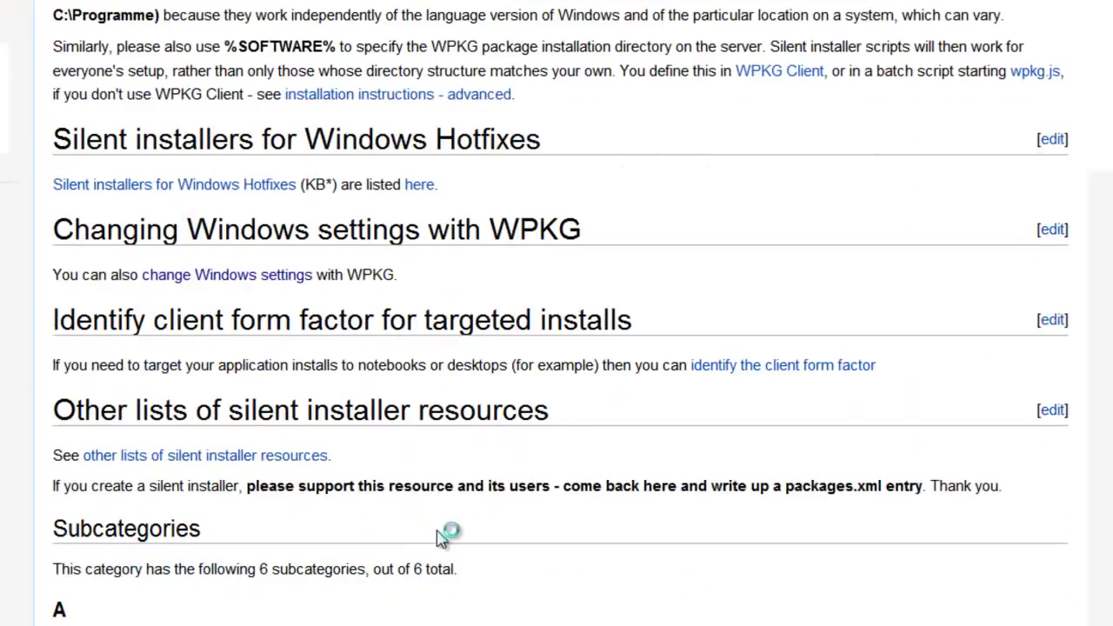
scroll(461, 521, "down", 7)
scroll(464, 530, "down", 12)
scroll(465, 526, "down", 3)
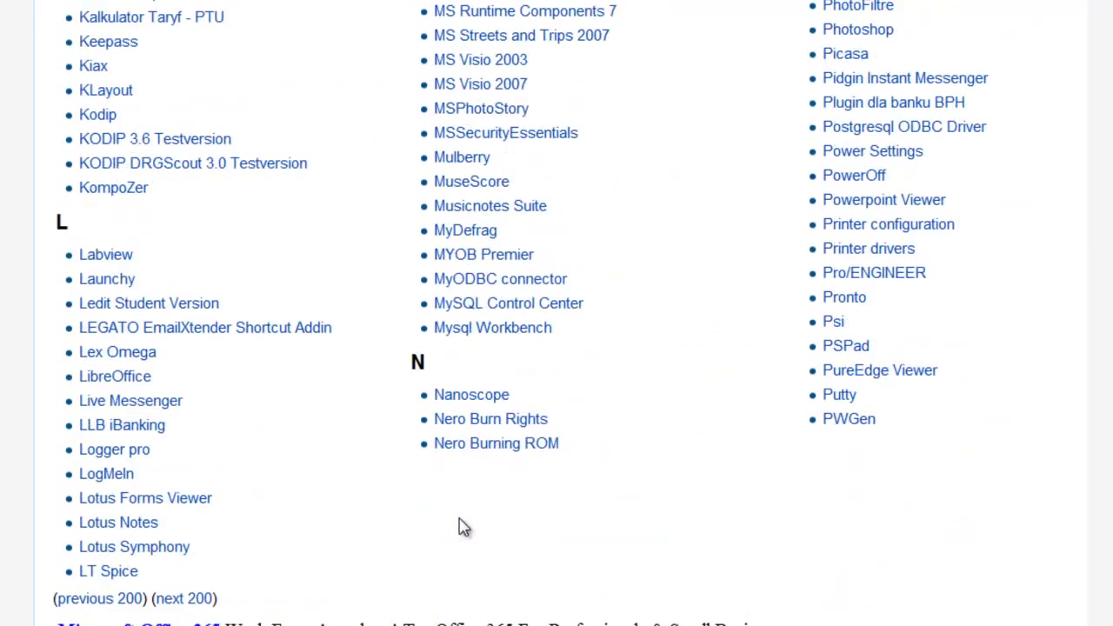
left_click(184, 599)
Step: Scroll up to the Subcategories list and open Changing Windows settings
scroll(423, 572, "down", 18)
scroll(452, 588, "down", 20)
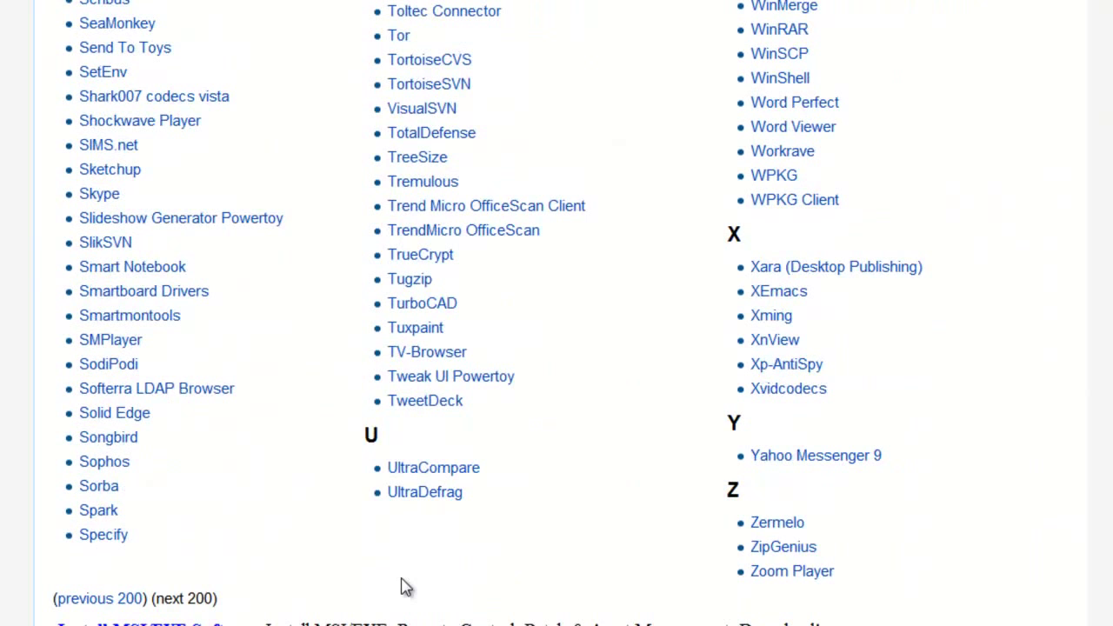
scroll(338, 557, "up", 2)
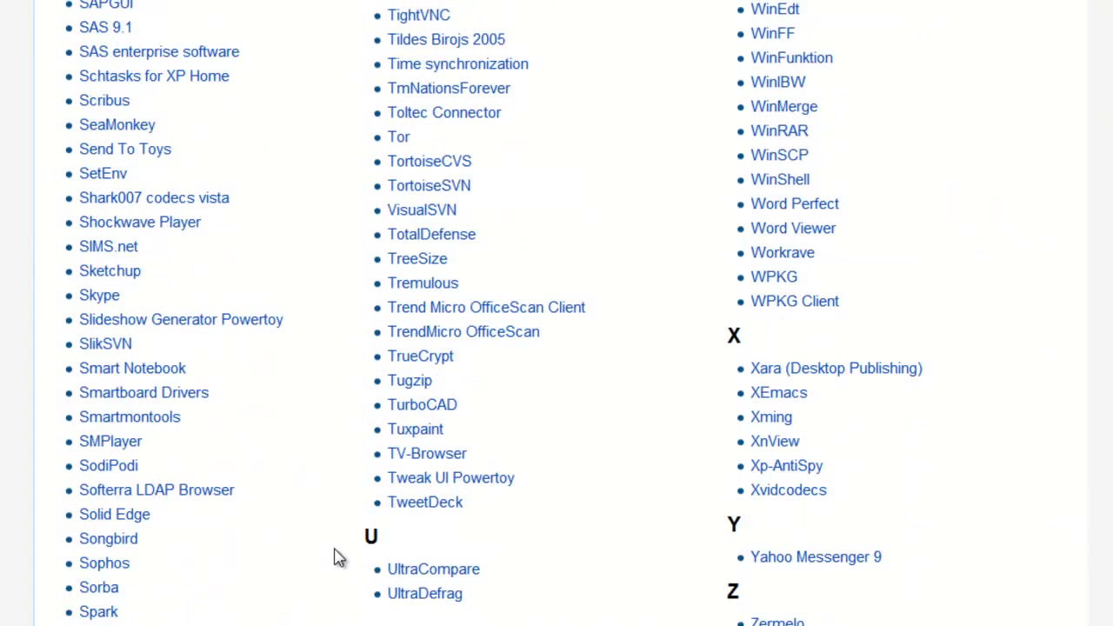
scroll(606, 454, "up", 4)
scroll(606, 454, "up", 6)
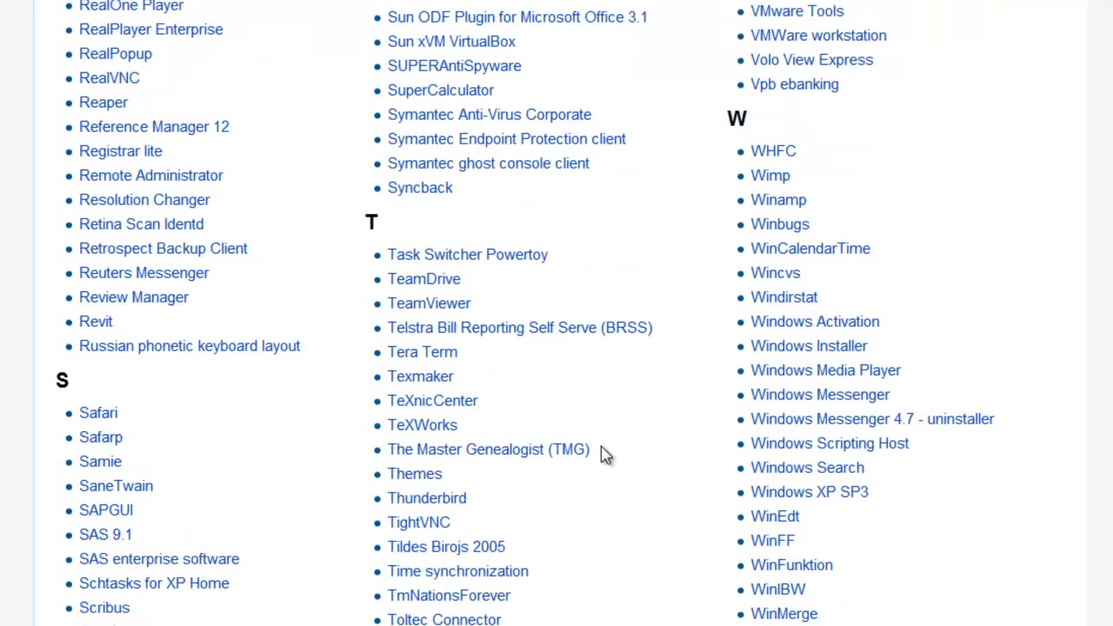
scroll(620, 488, "up", 4)
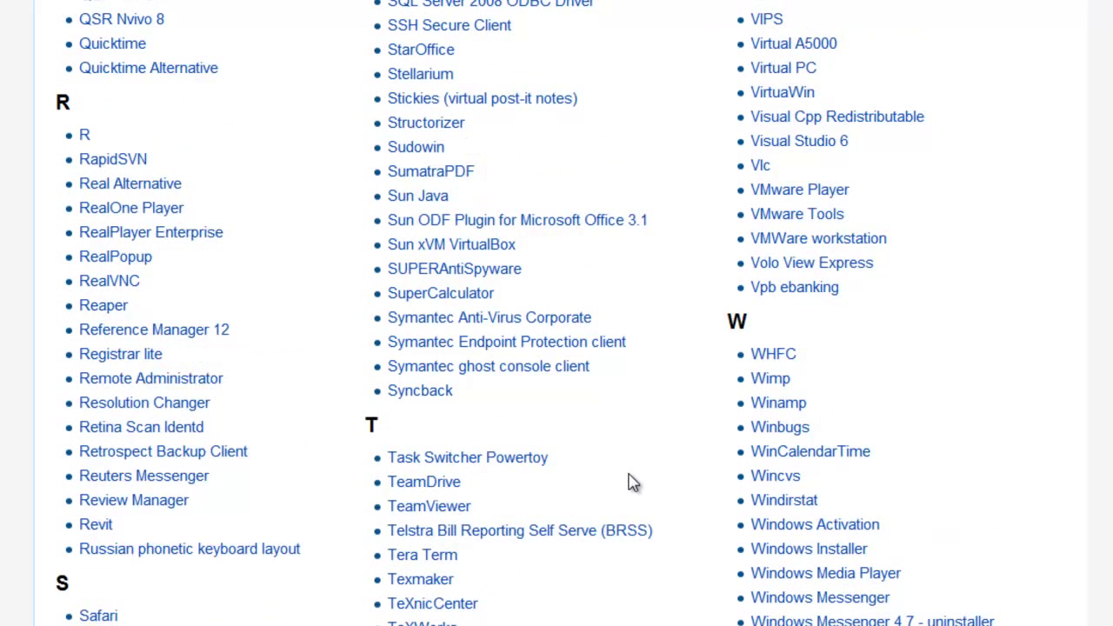
scroll(633, 483, "up", 2)
scroll(631, 483, "up", 4)
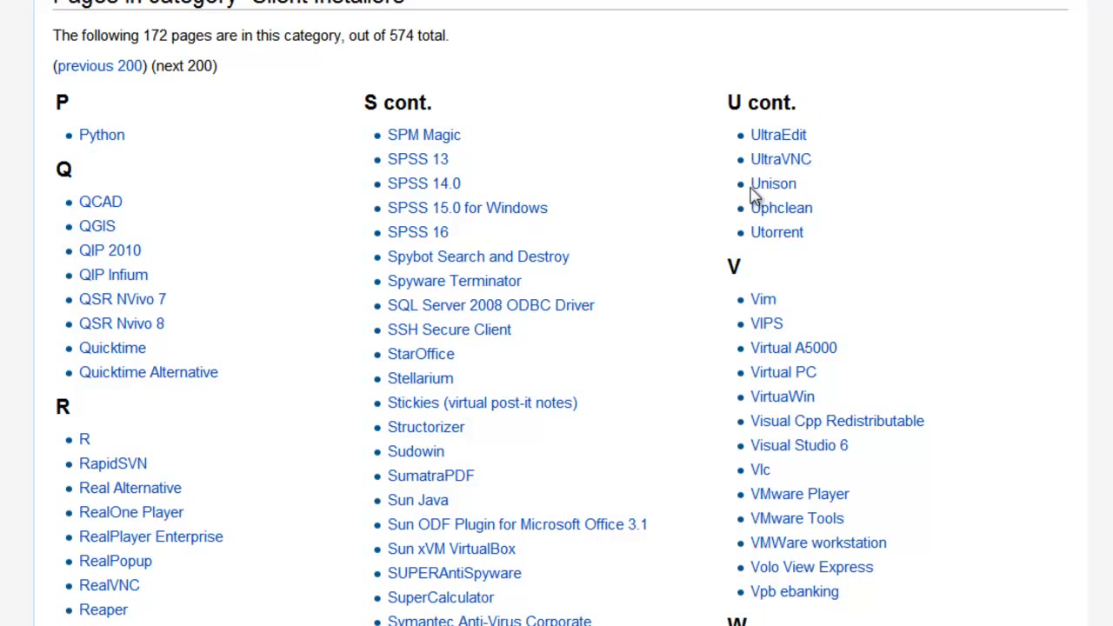
scroll(684, 395, "down", 4)
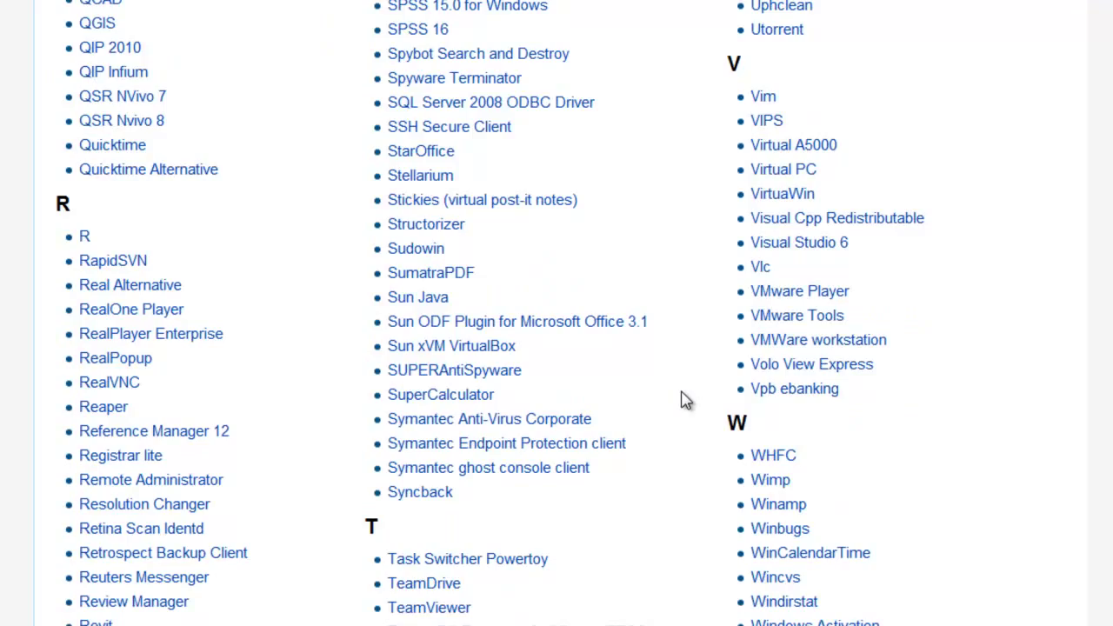
scroll(685, 398, "up", 14)
scroll(686, 401, "up", 6)
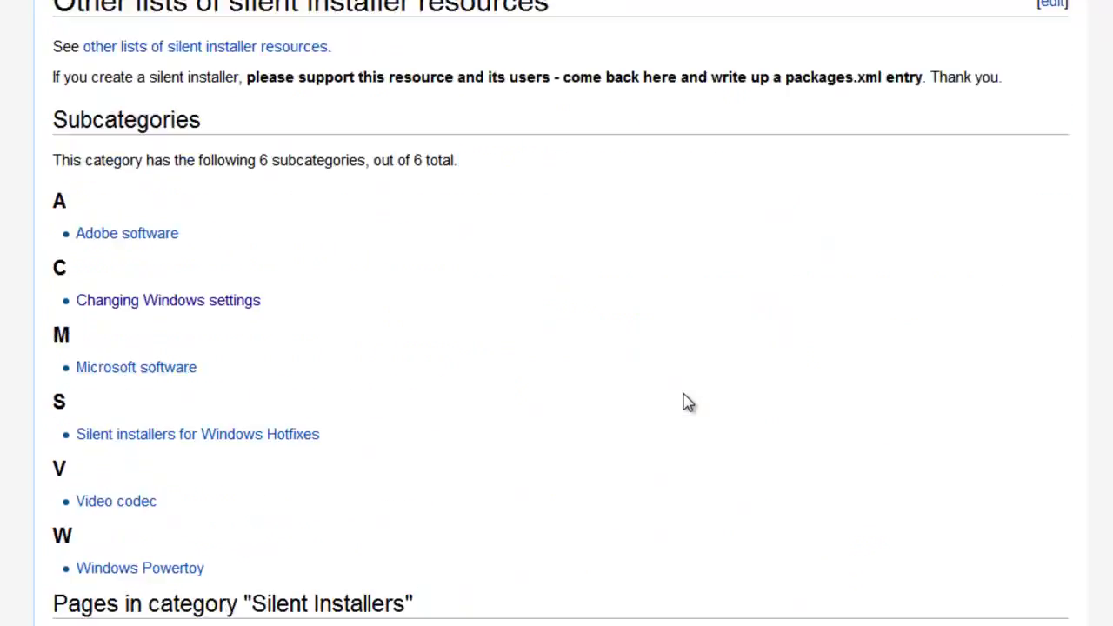
left_click(168, 502)
Step: Select the 'Resolution Changer' entry text, then go back to the previous page
scroll(385, 563, "down", 3)
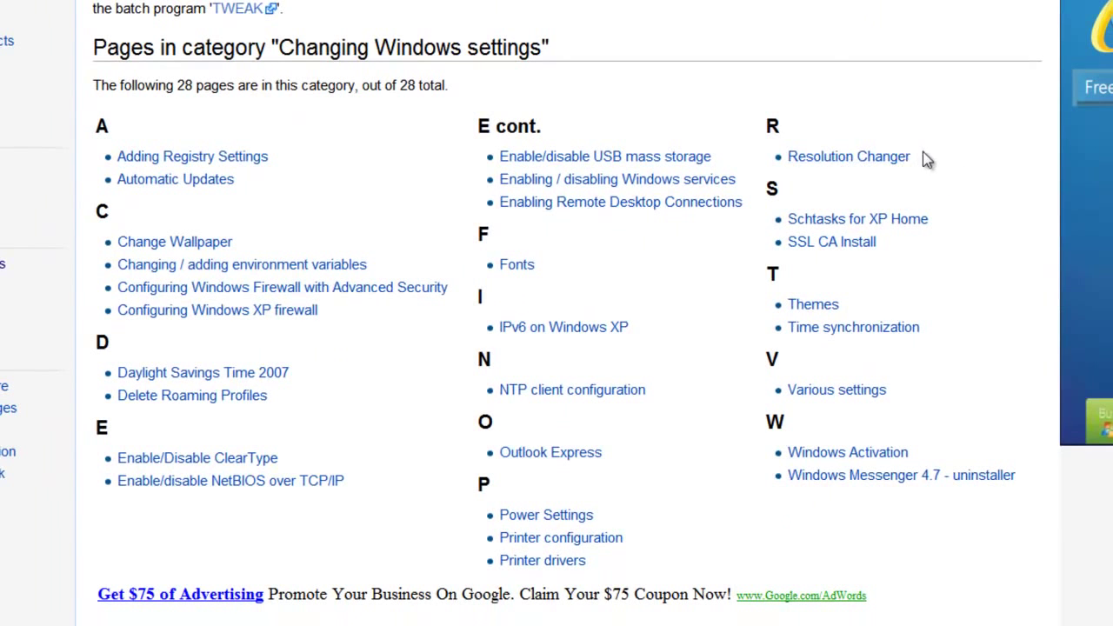
left_click_drag(925, 157, 784, 159)
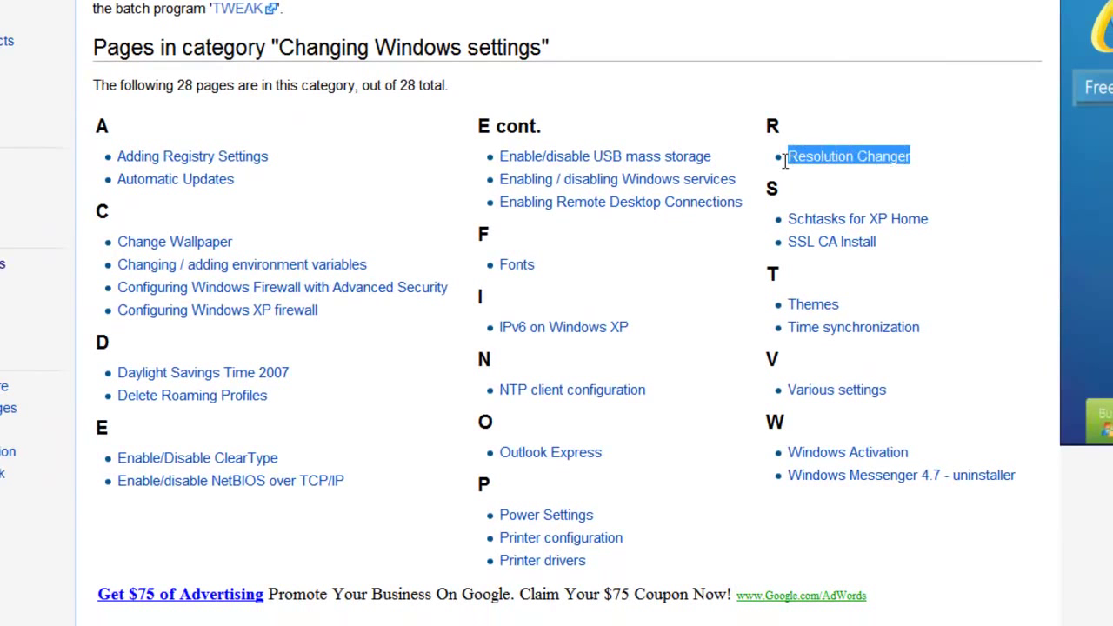
left_click(943, 164)
left_click_drag(957, 159, 800, 159)
scroll(388, 104, "up", 3)
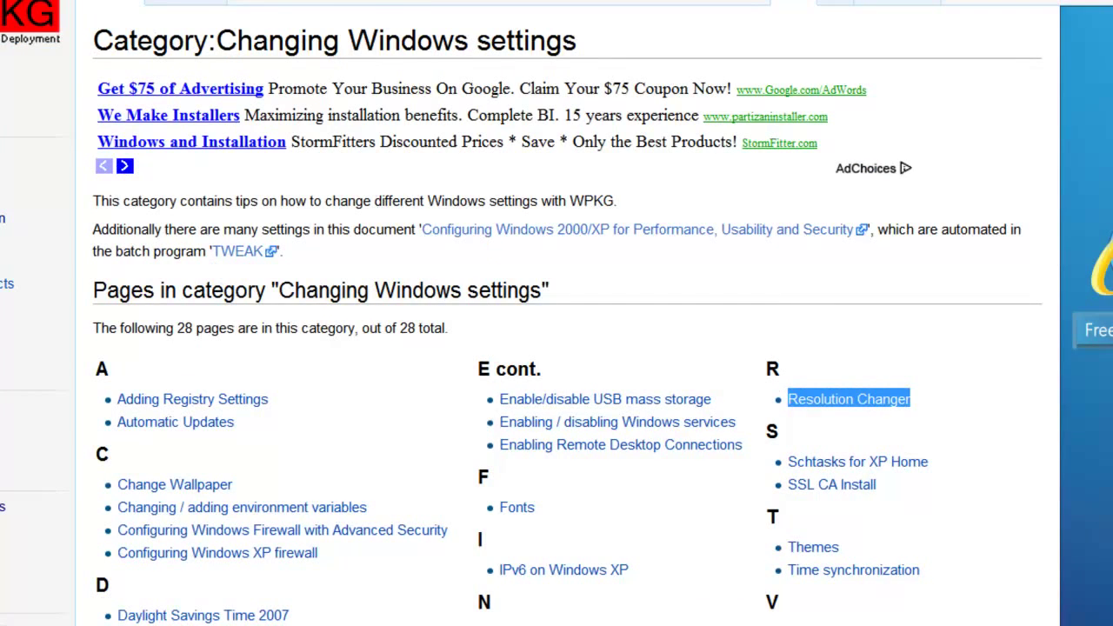
key("alt+Left")
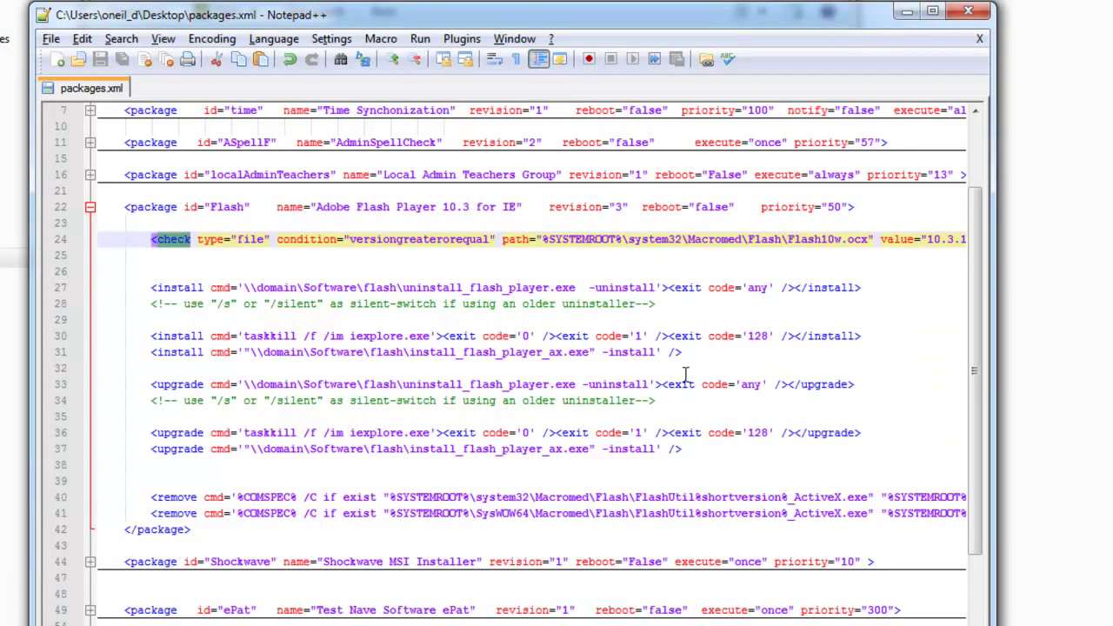
Step: Highlight 'uninstall' on line 27, minimize Notepad++ and bring up ussf.exe from the desktop
double_click(637, 288)
left_click(906, 12)
left_click(65, 469)
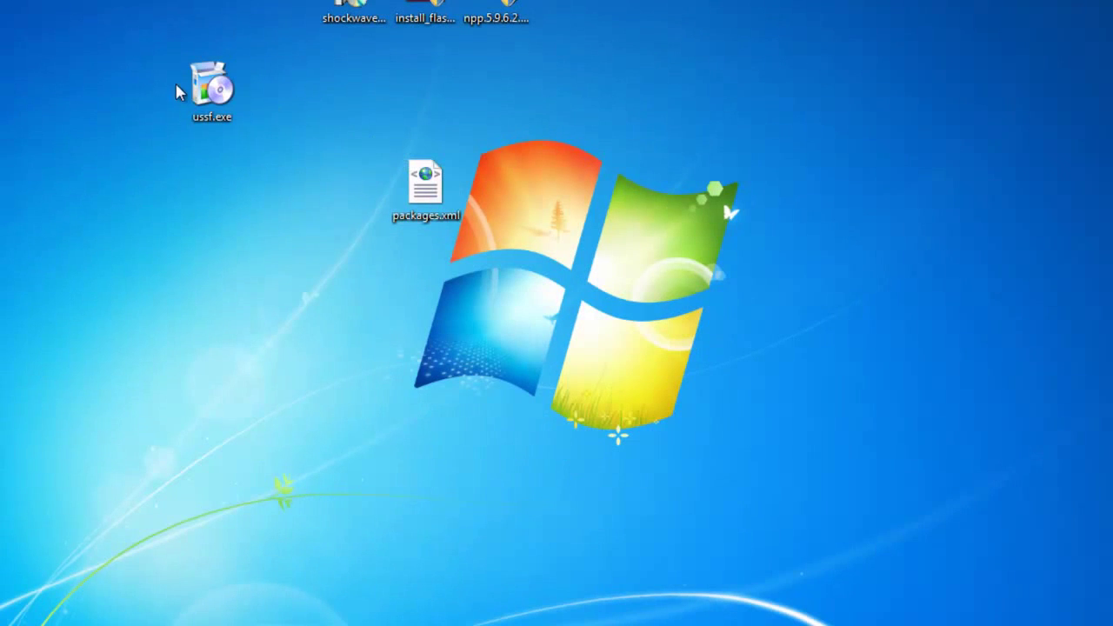
left_click_drag(178, 86, 722, 87)
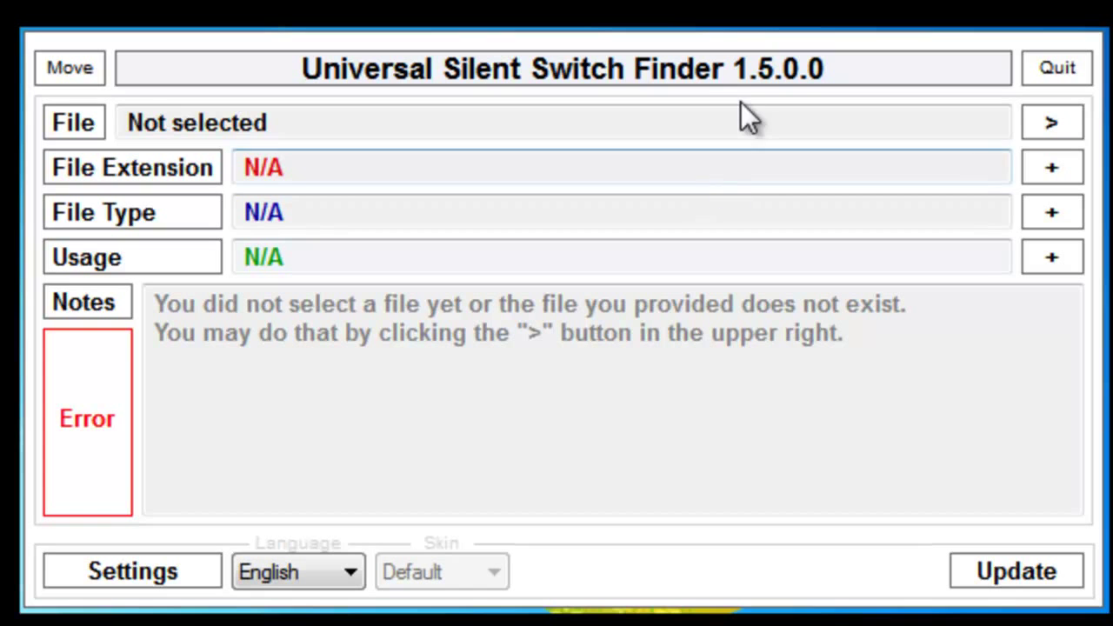
Step: Load npp.5.9.6.2.Installer.exe for analysis and highlight its suggested /S silent usage command
left_click(1073, 125)
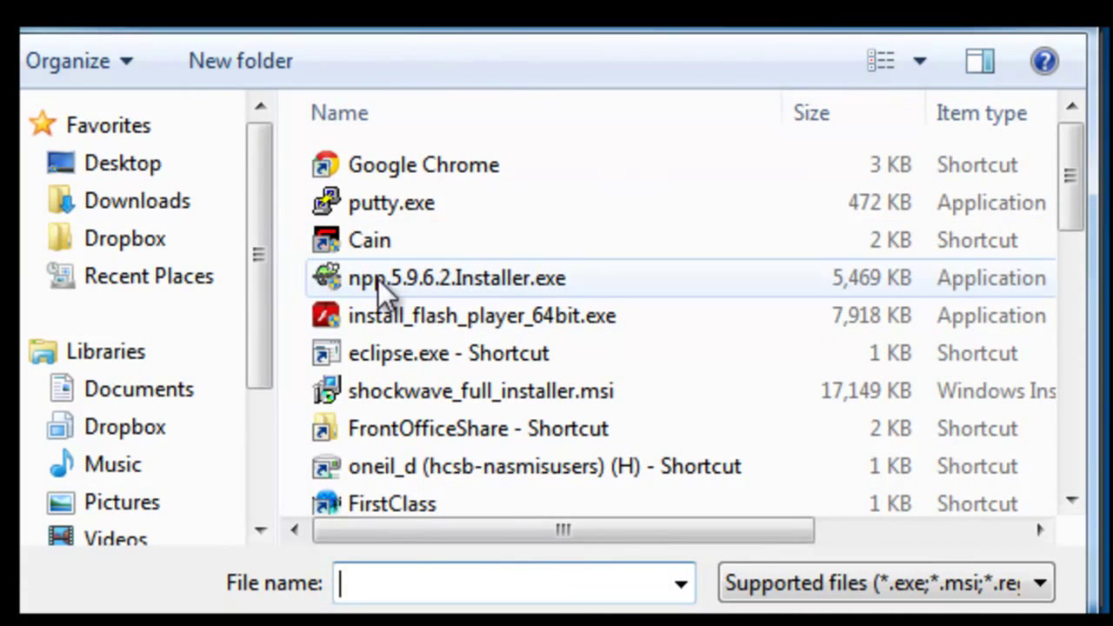
left_click(441, 273)
double_click(441, 273)
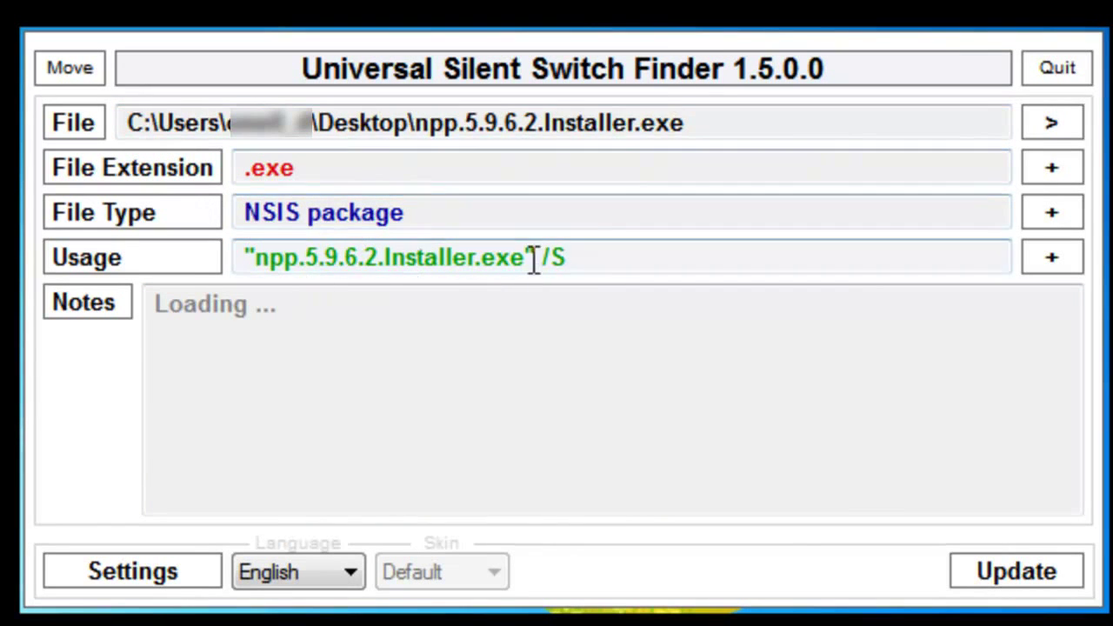
left_click_drag(567, 257, 229, 256)
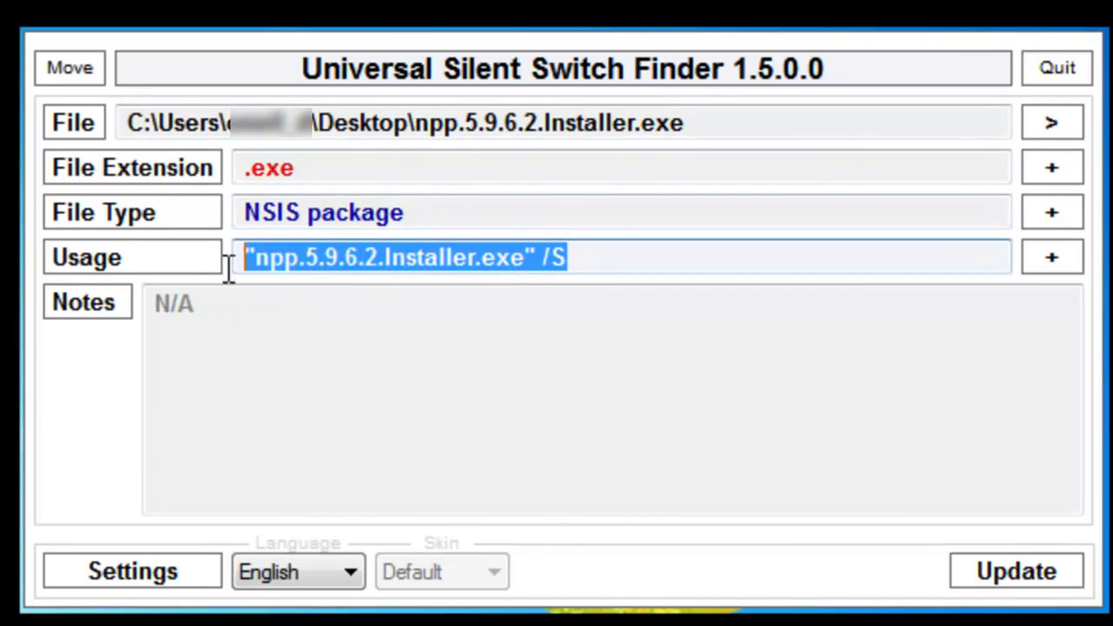
left_click(505, 378)
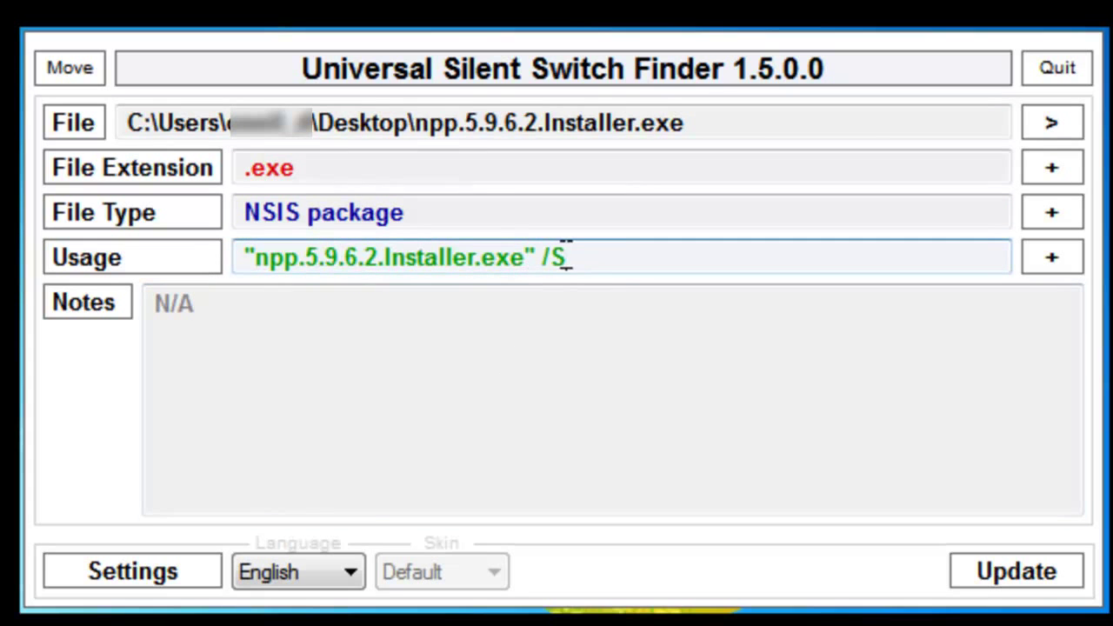
left_click(565, 256)
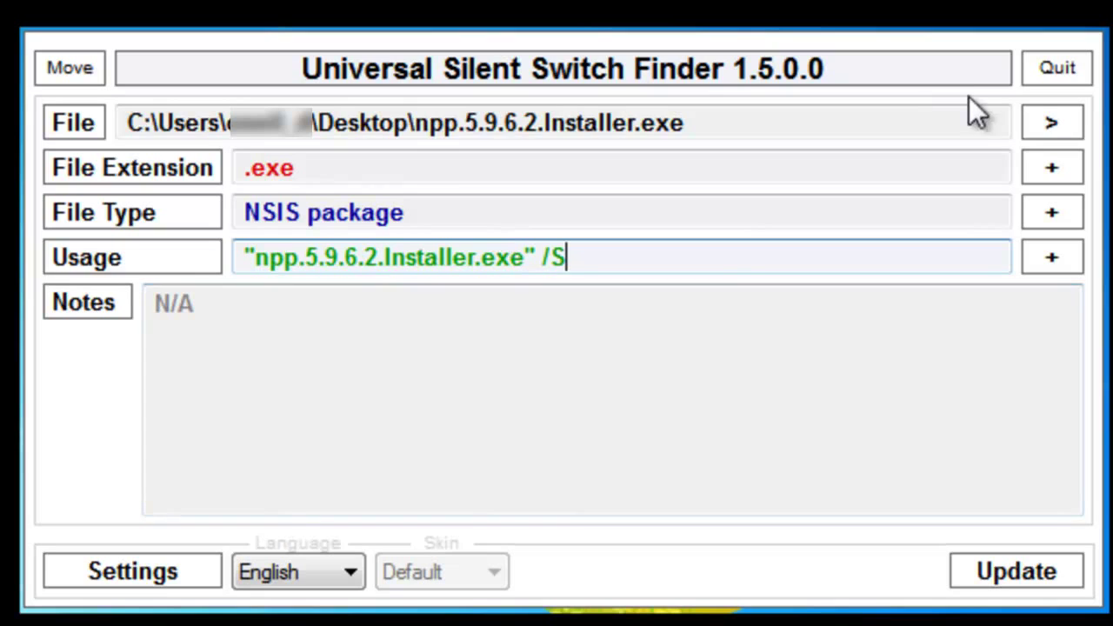
Step: Load shockwave_full_installer.msi and highlight msiexec.exe and the /qb switch in its usage line
left_click(1054, 124)
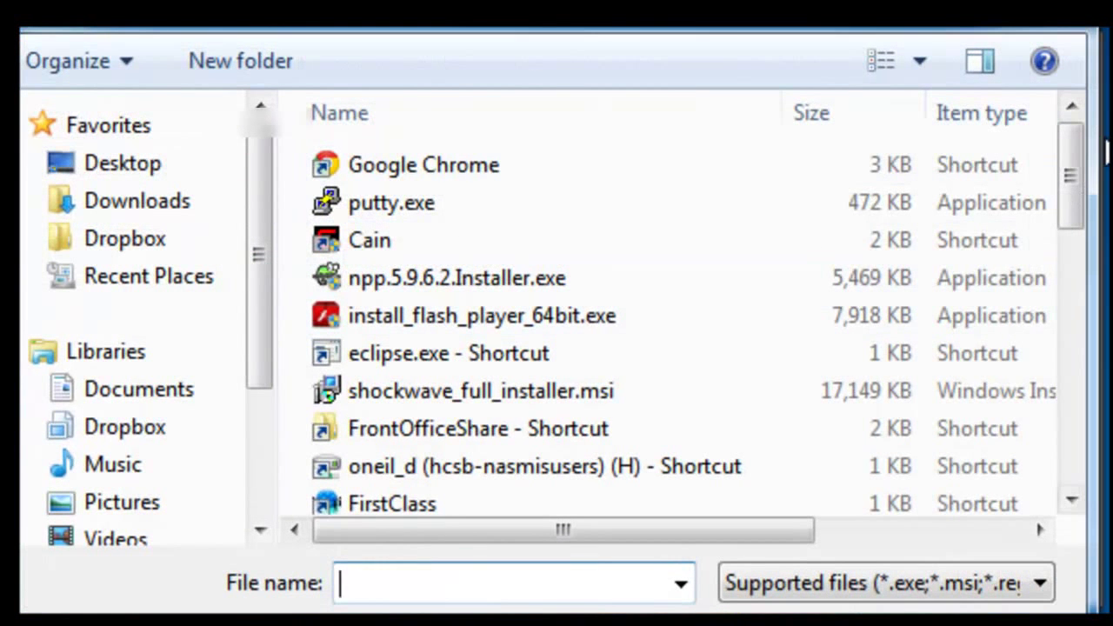
left_click_drag(1086, 154, 1085, 182)
double_click(539, 283)
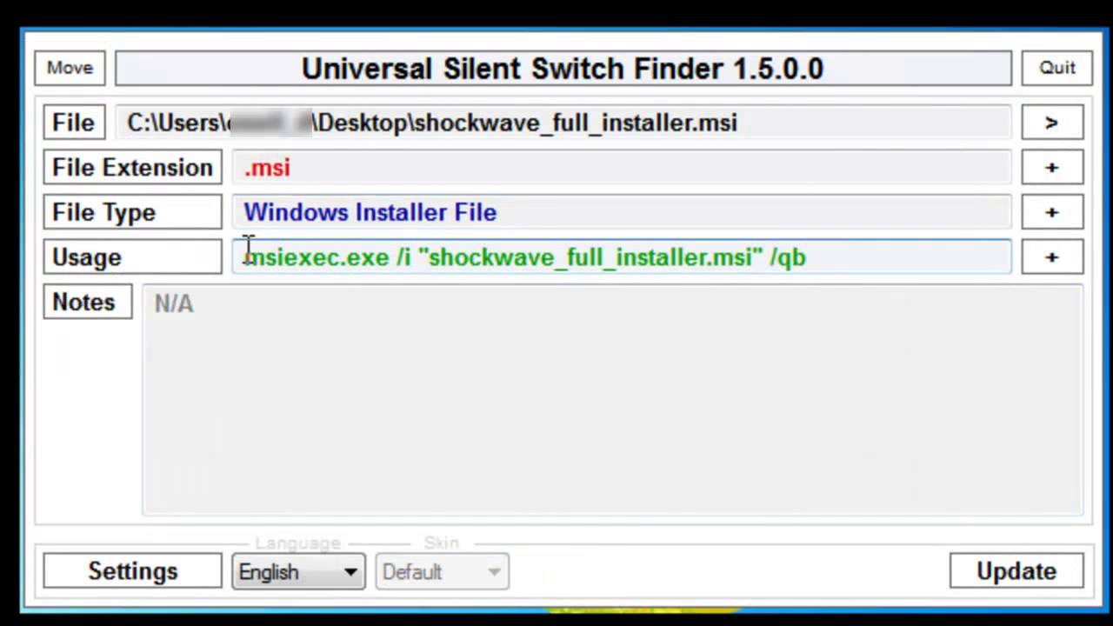
left_click_drag(246, 257, 825, 251)
left_click(395, 252)
left_click(646, 356)
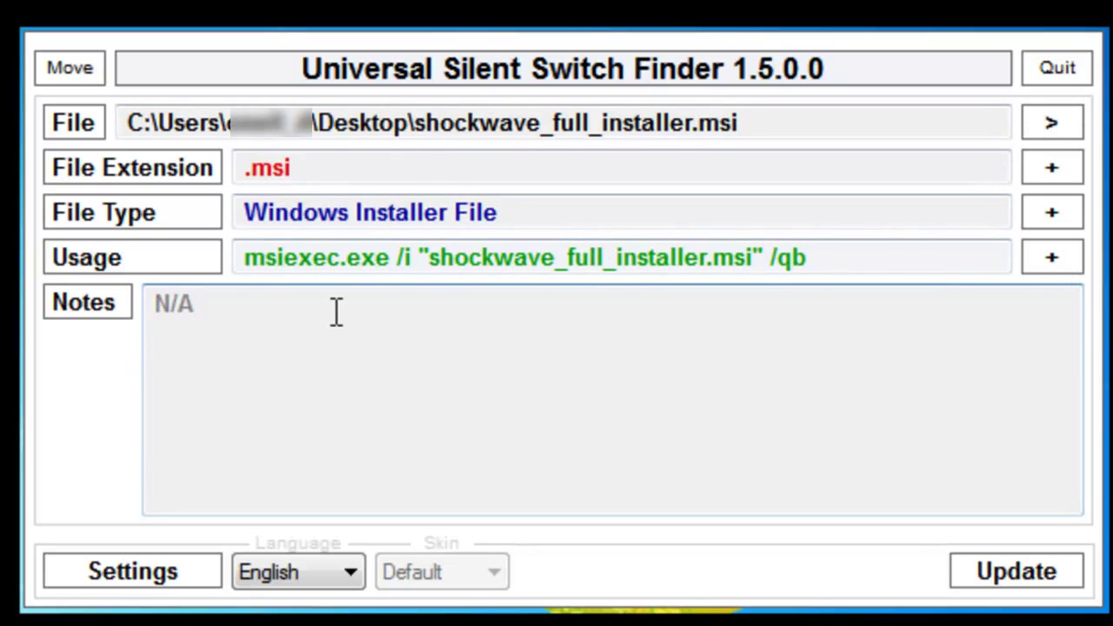
Step: Pick install_flash_player_64bit.exe from the desktop installers for analysis
left_click(1074, 117)
double_click(487, 315)
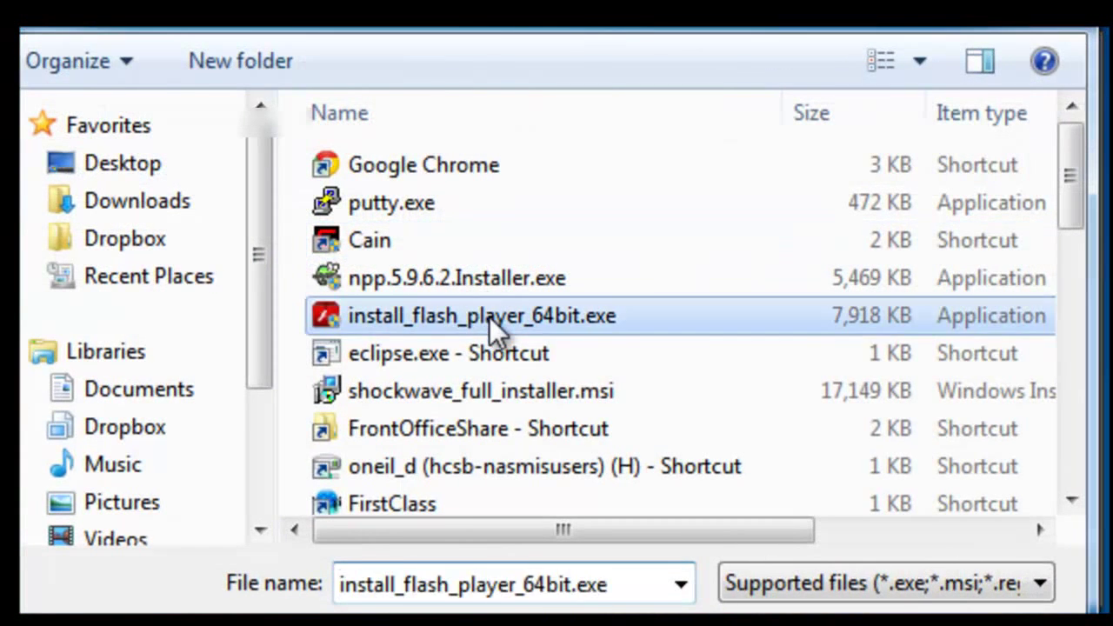